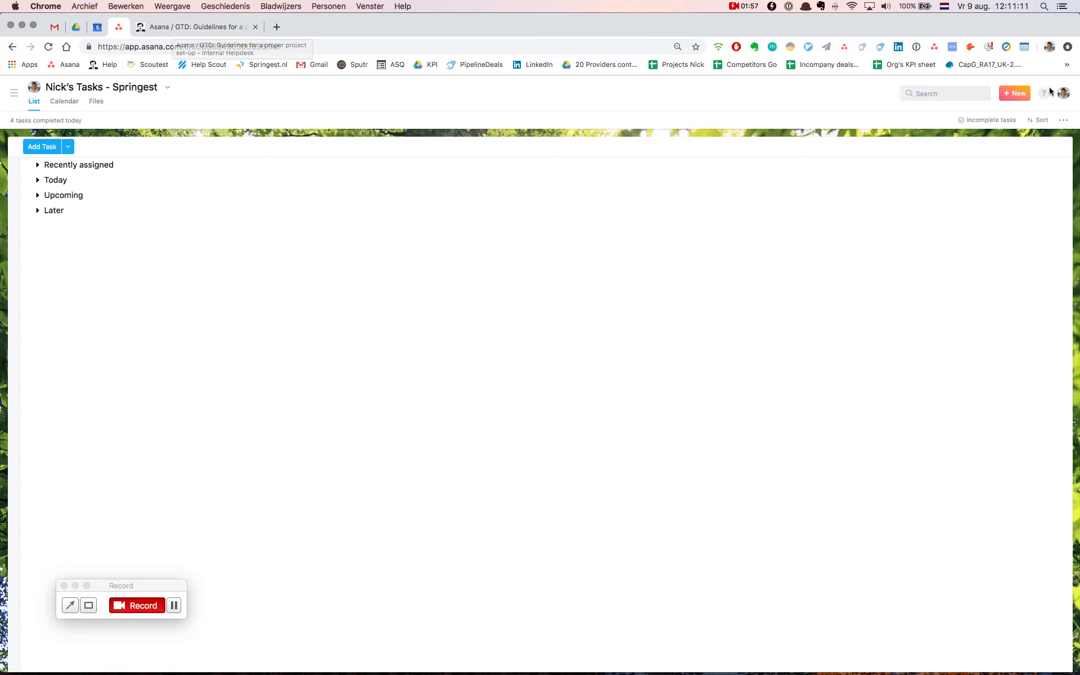
# Create a blank project named "Made 1 Screencast about GTD improvements" in the All Springeteers team
pyautogui.click(1013, 95)
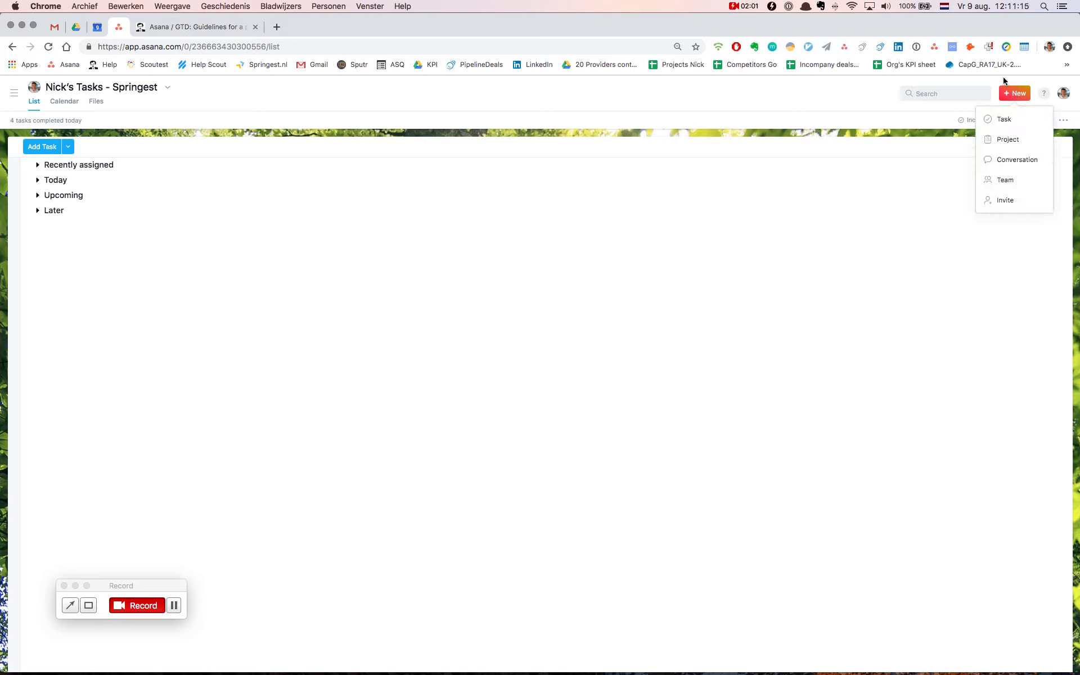
pyautogui.click(1015, 141)
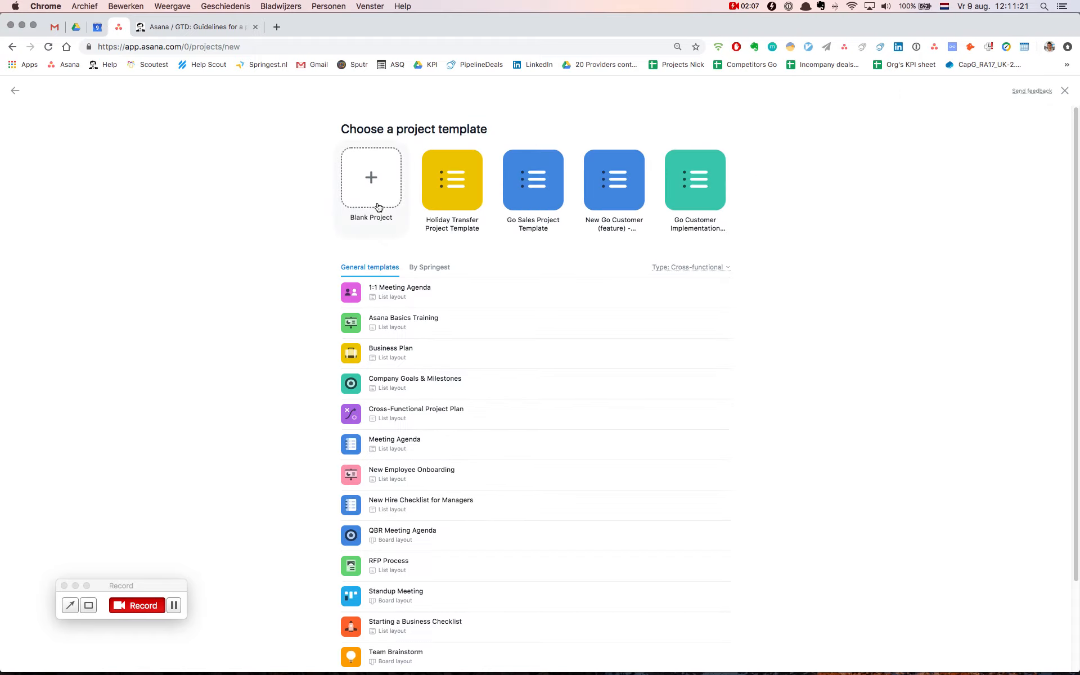
pyautogui.click(378, 207)
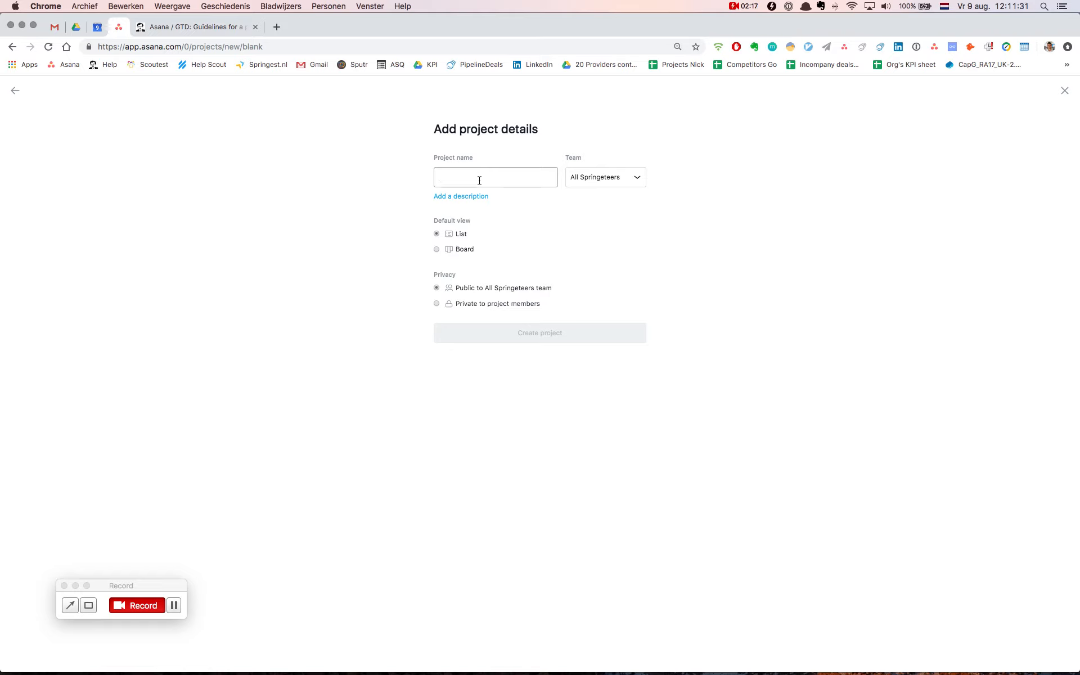
pyautogui.write('Made 1 Scr')
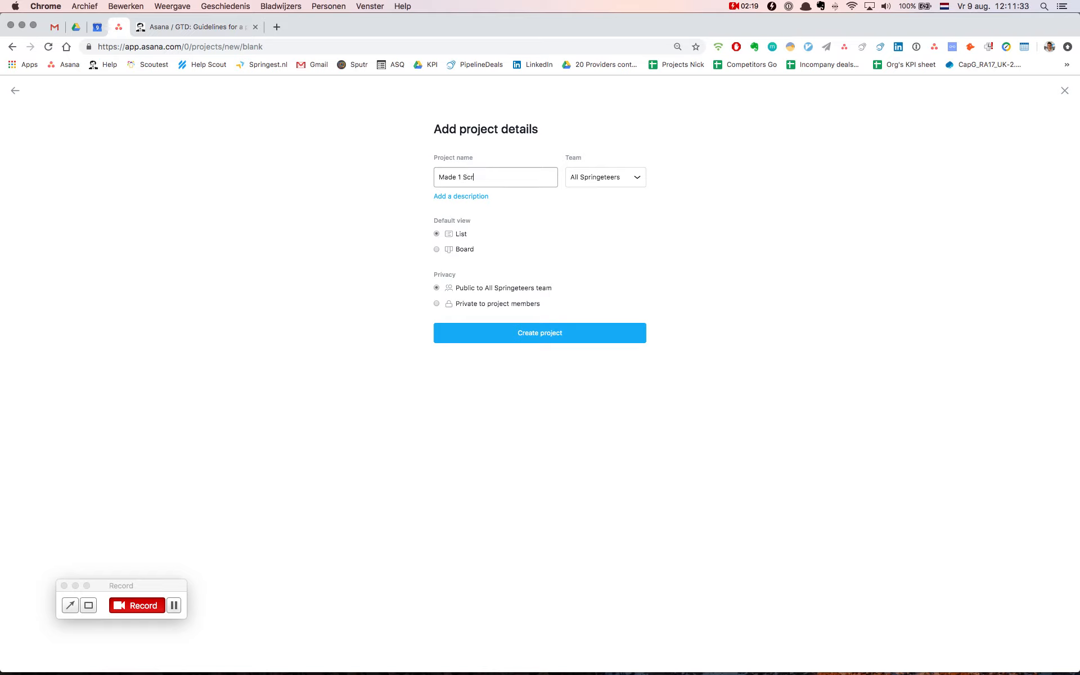
pyautogui.write('eencast about GTD improvements')
pyautogui.click(518, 333)
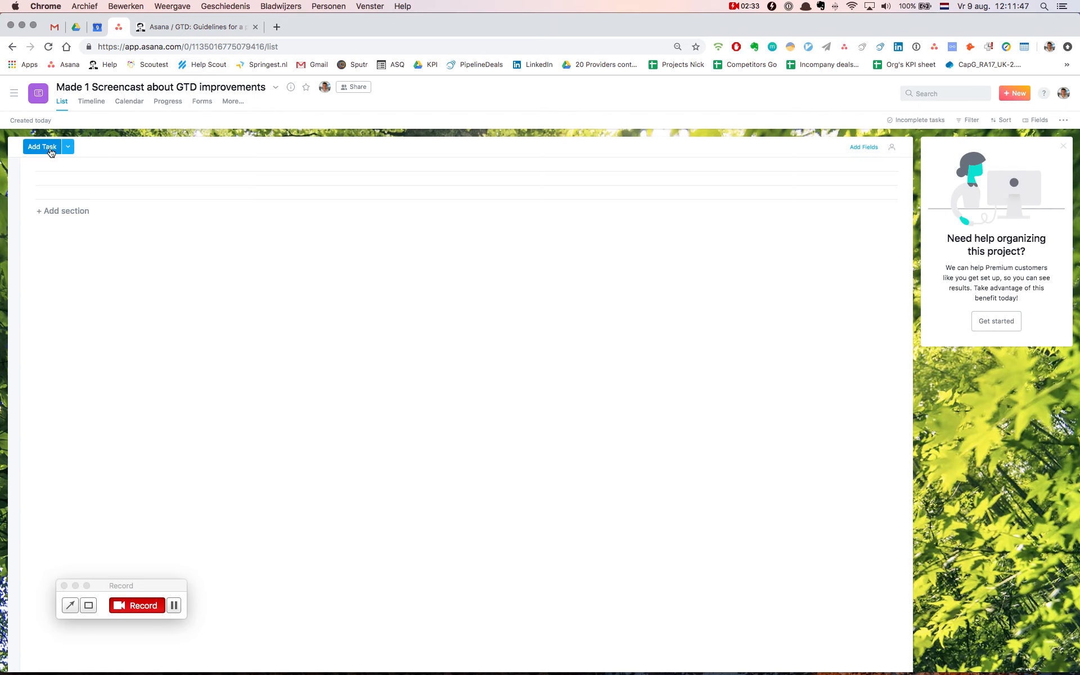
# Add a single section named "Placeholder:" to the project, removing the extra section
pyautogui.click(65, 217)
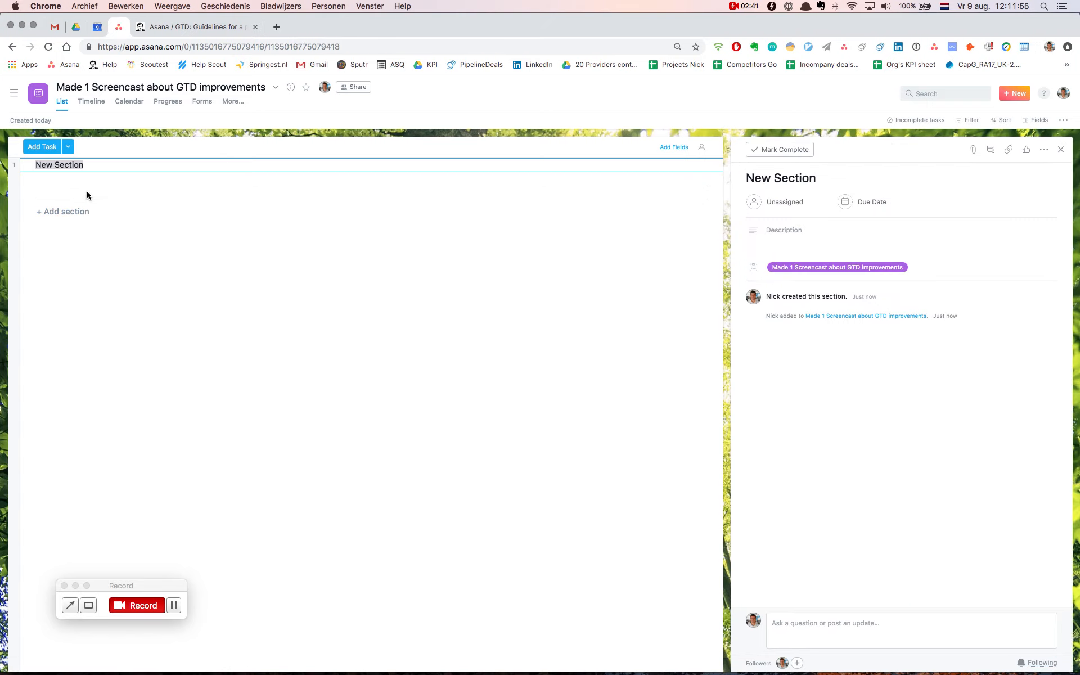
pyautogui.click(75, 212)
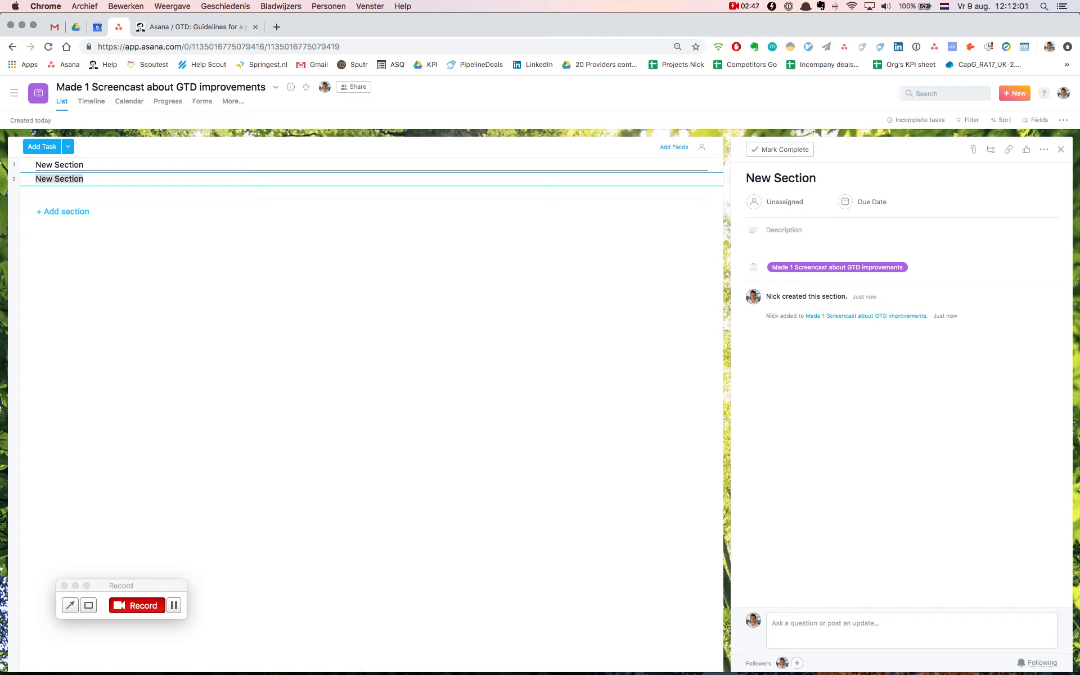
pyautogui.press('BackSpace')
pyautogui.press('BackSpace')
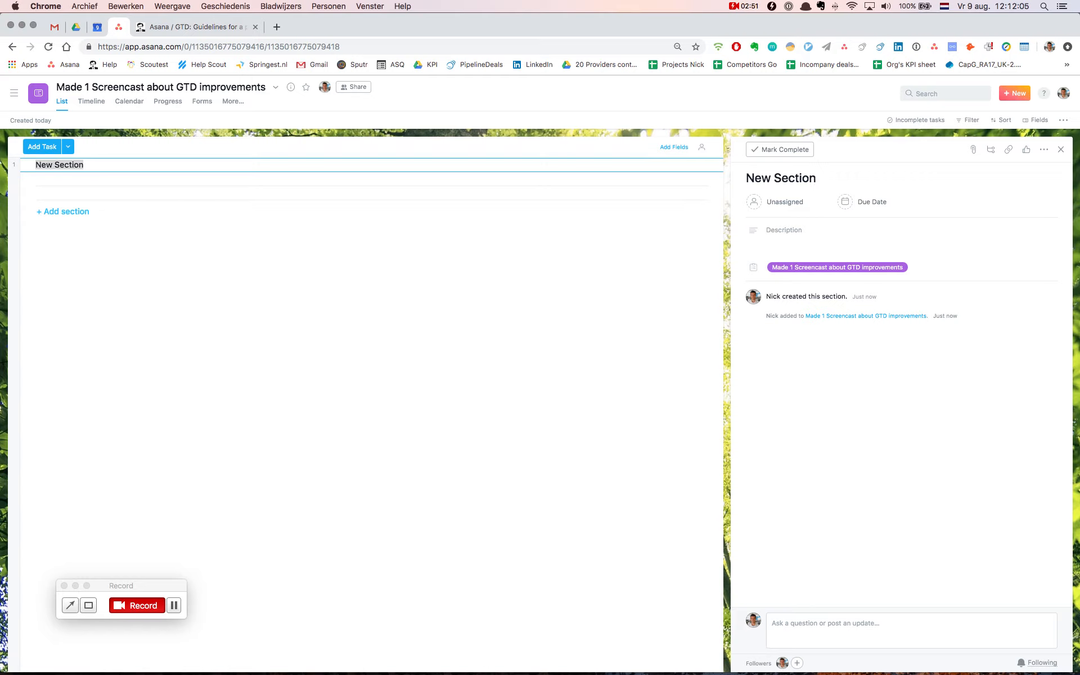
pyautogui.write('P')
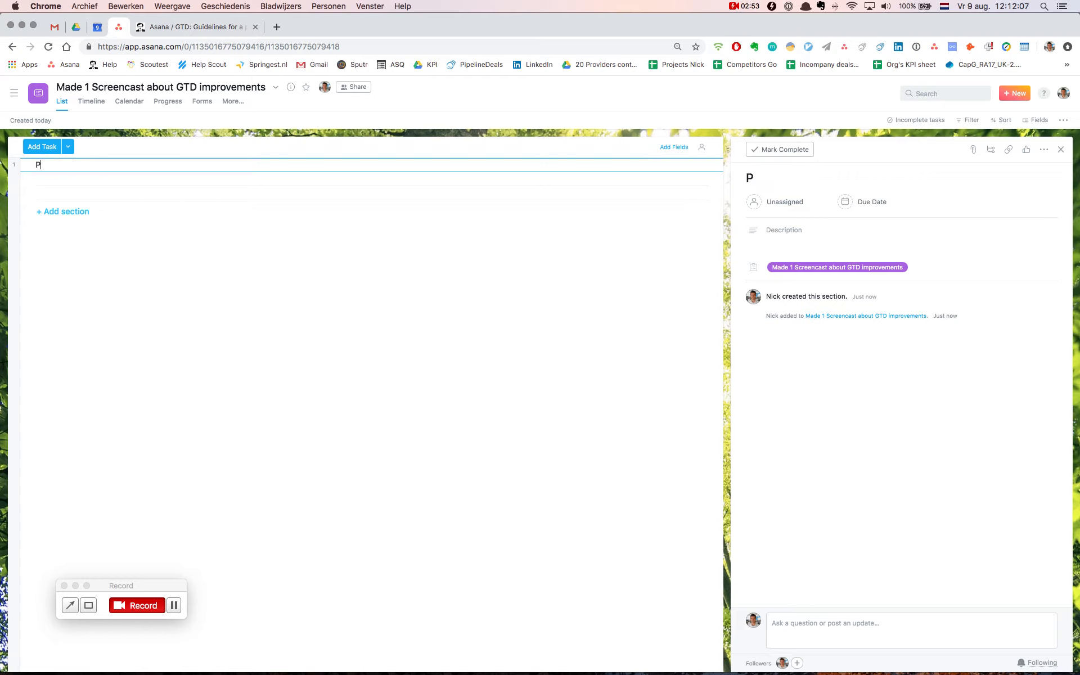
pyautogui.write('laceholder:')
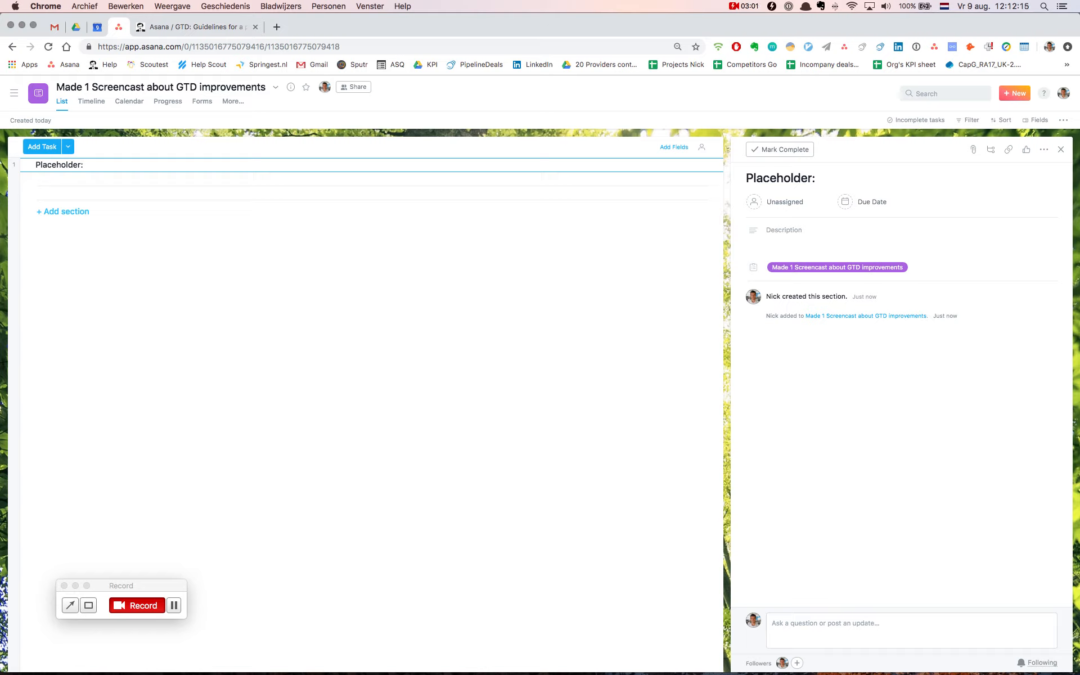
# Add a task under the Placeholder: section, using the copied project title as its name
pyautogui.press('Return')
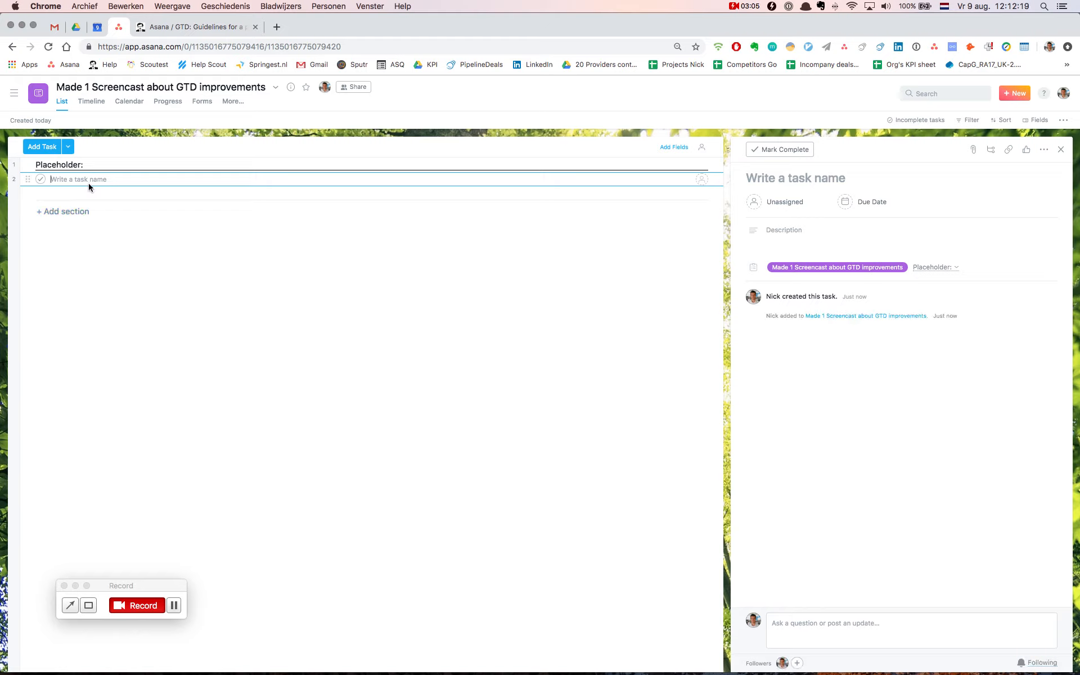
pyautogui.moveTo(260, 87); pyautogui.dragTo(69, 88)
pyautogui.rightClick(69, 88)
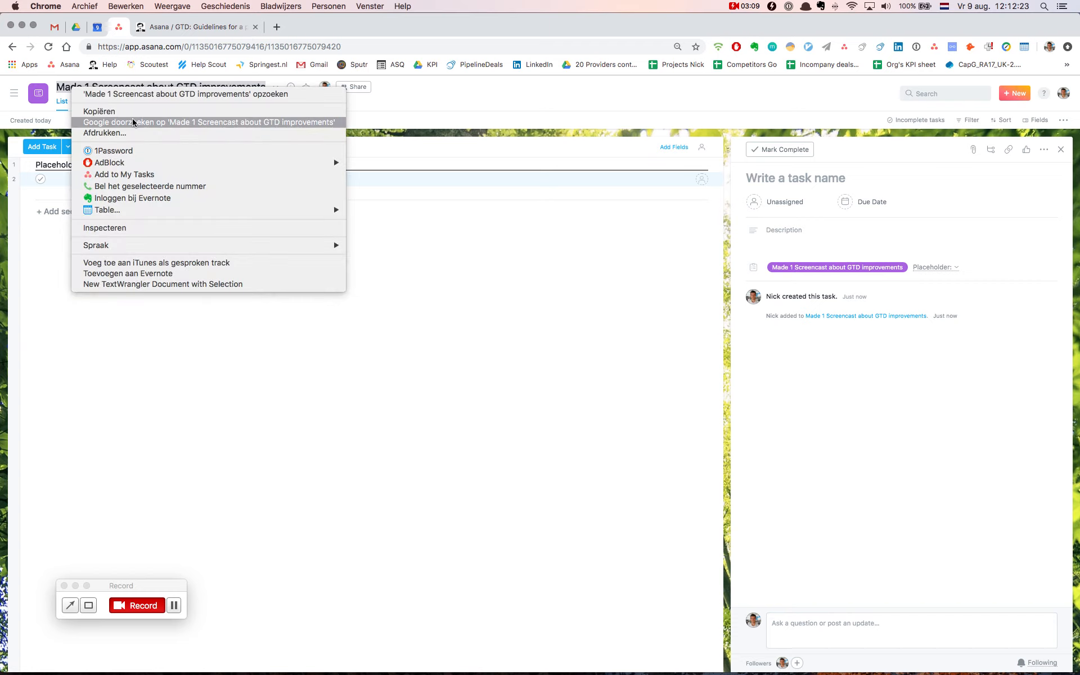
pyautogui.click(85, 111)
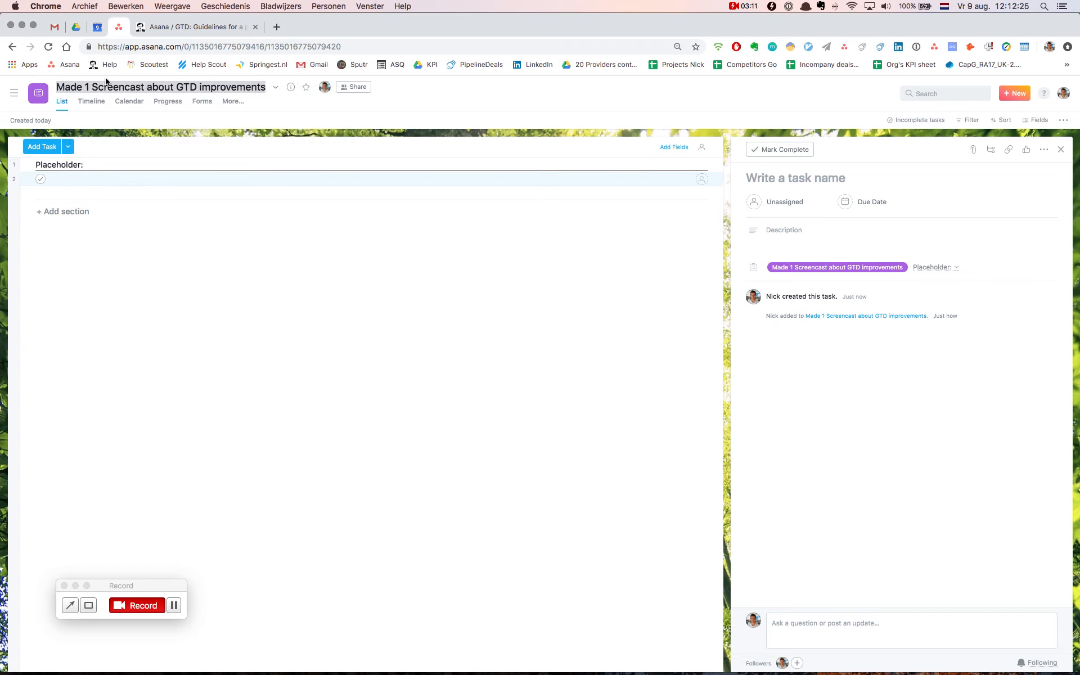
pyautogui.click(64, 181)
pyautogui.press('super+v')
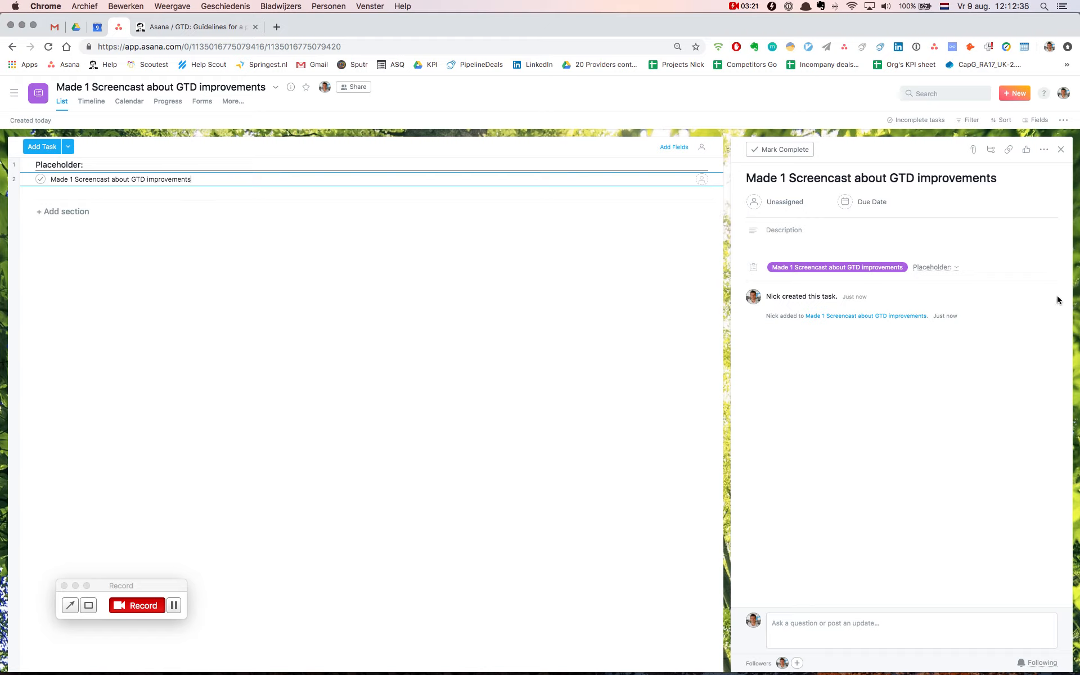
# Add the placeholder task to the Smooth Ops Projects project as well
pyautogui.moveTo(1057, 273)
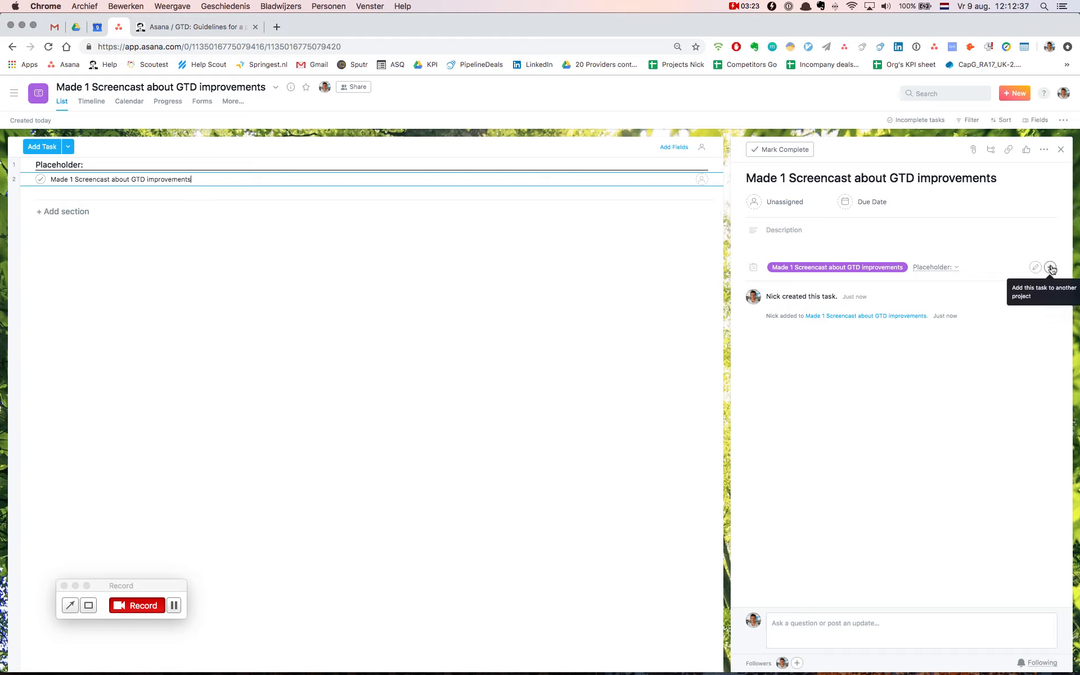
pyautogui.click(1051, 268)
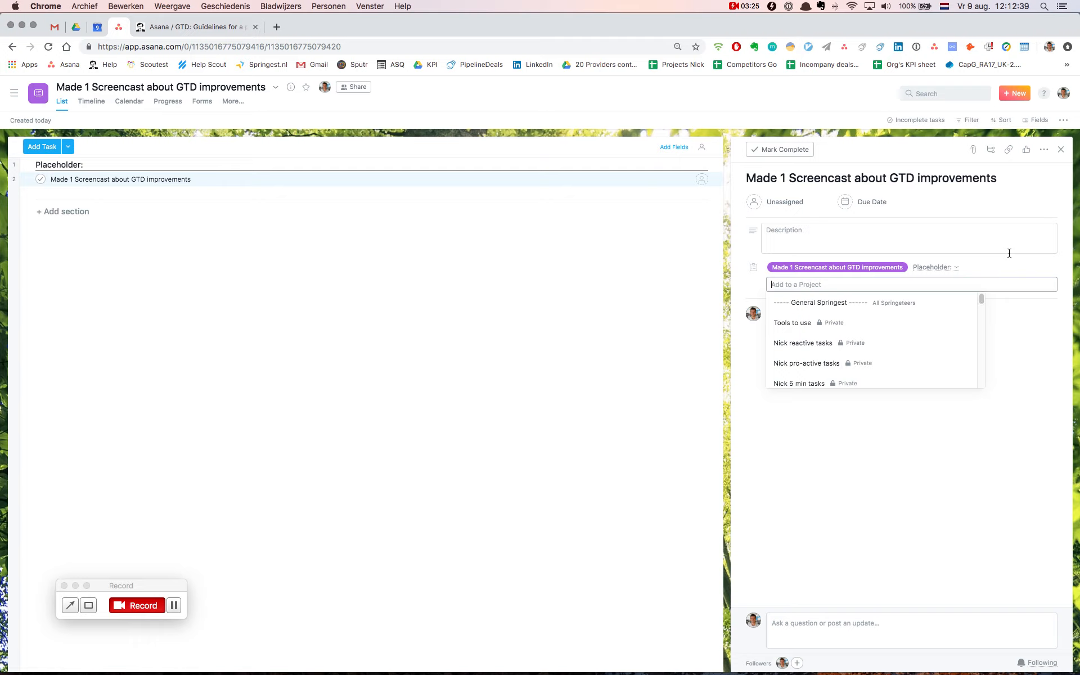
pyautogui.write('smoot')
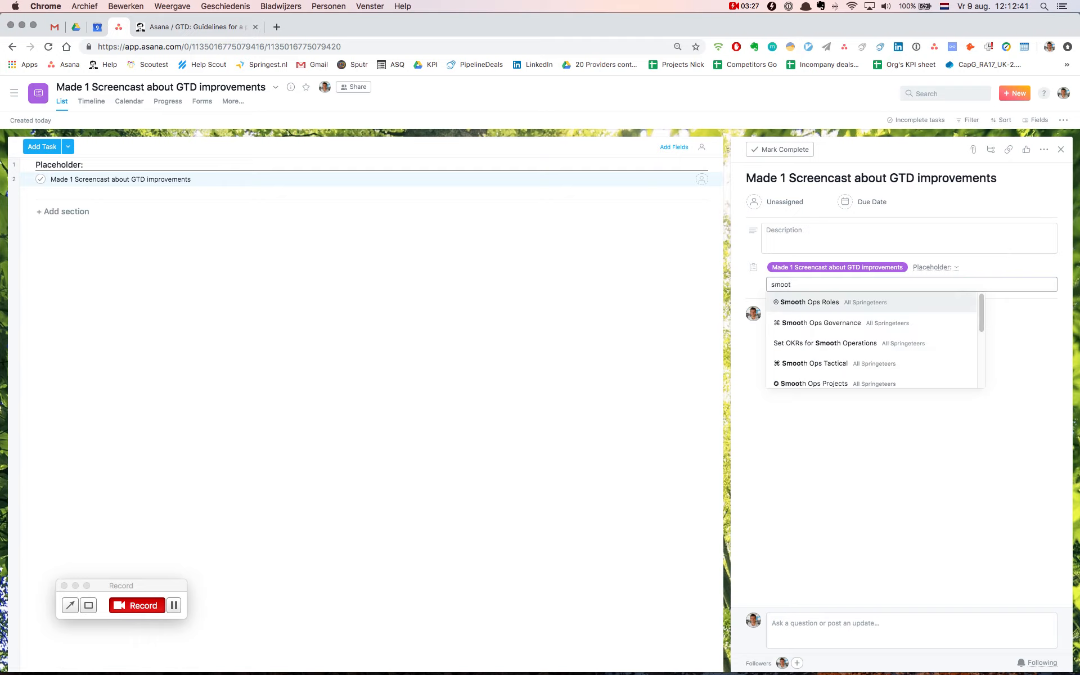
pyautogui.press('Down')
pyautogui.press('Down')
pyautogui.press('Down')
pyautogui.press('Down')
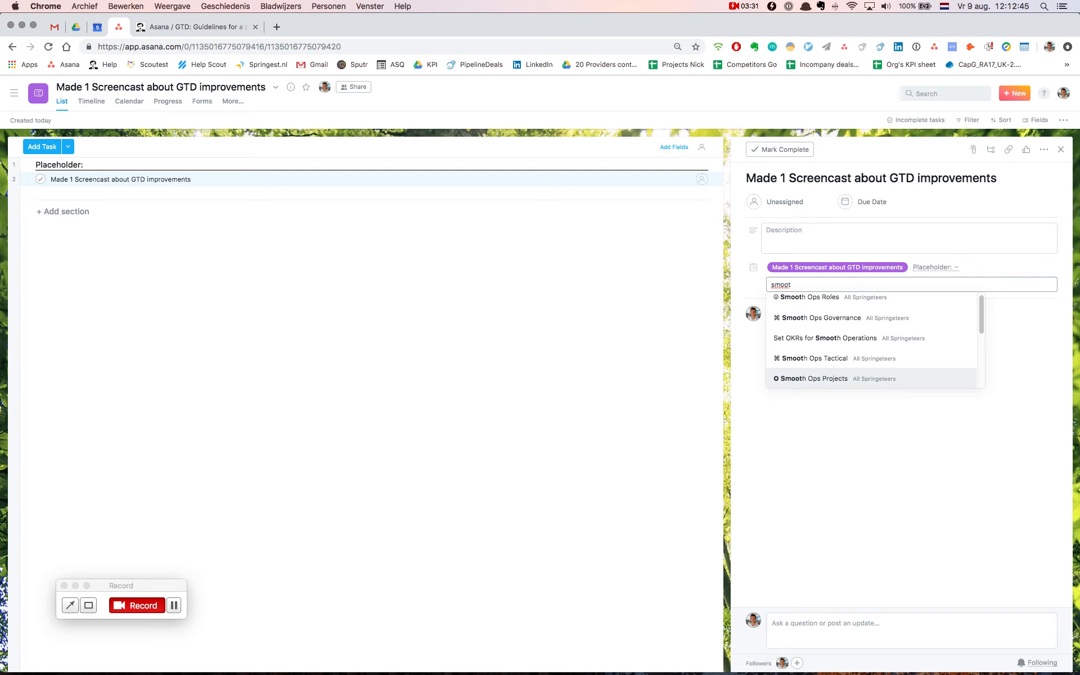
pyautogui.press('Return')
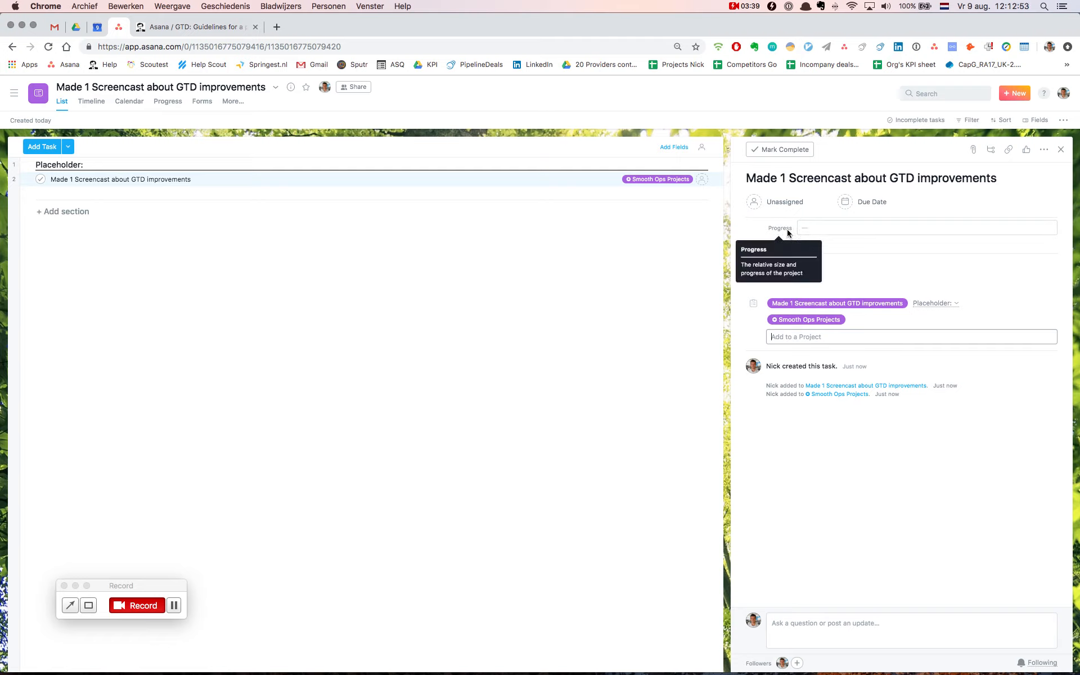
# Assign the placeholder task to yourself and set its due date to today, 9 August 2019
pyautogui.click(781, 203)
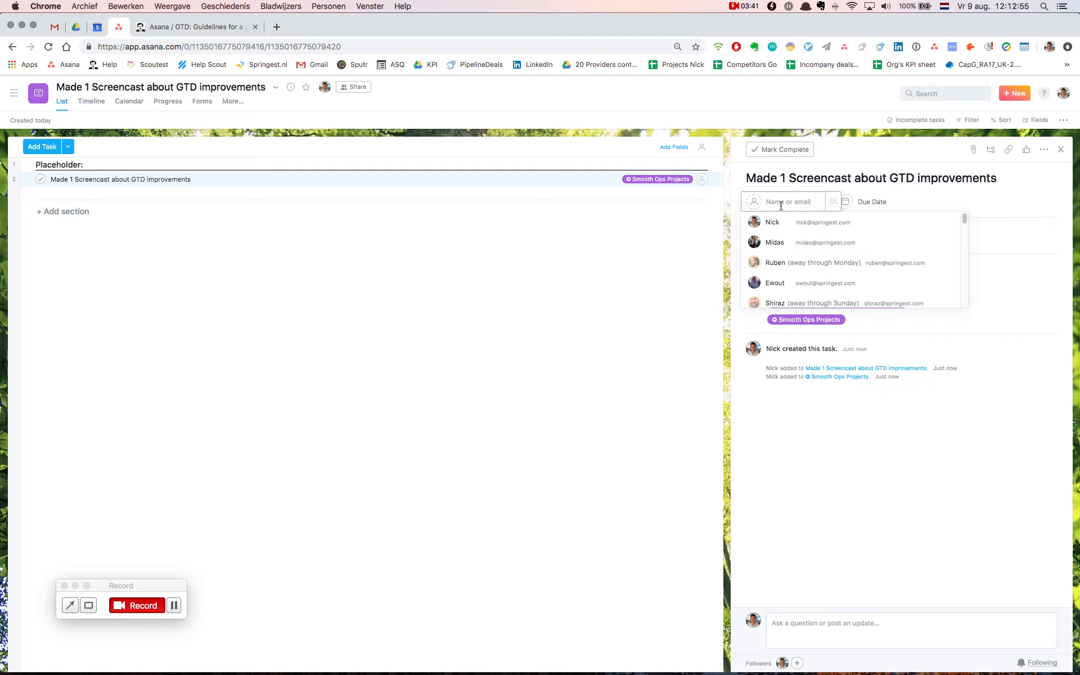
pyautogui.write('nick')
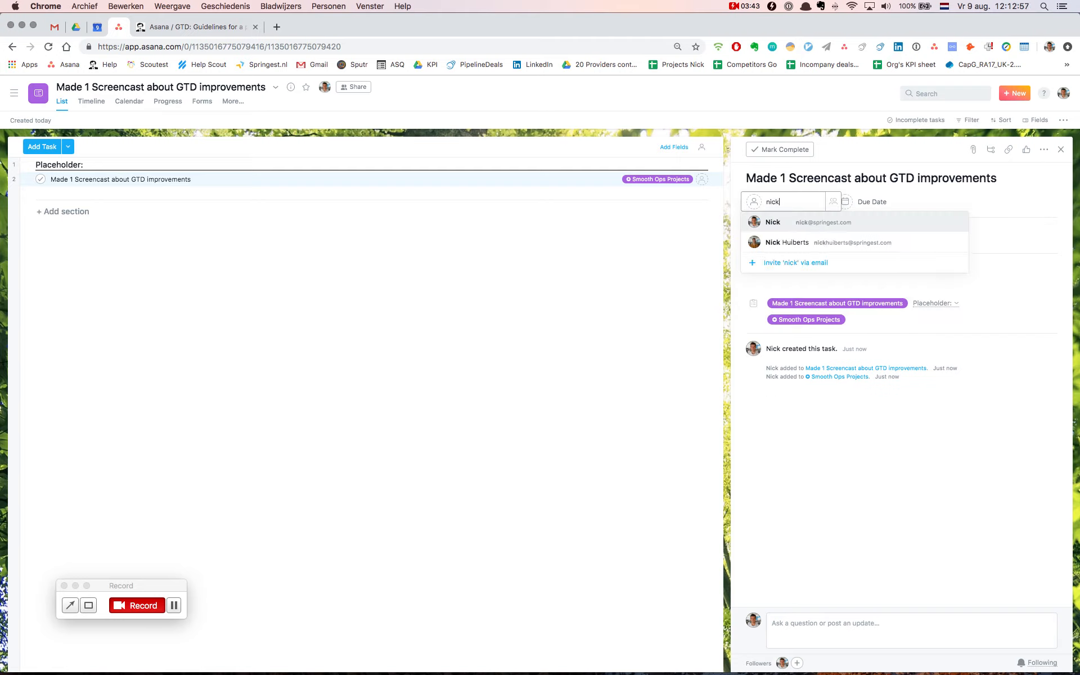
pyautogui.press('Return')
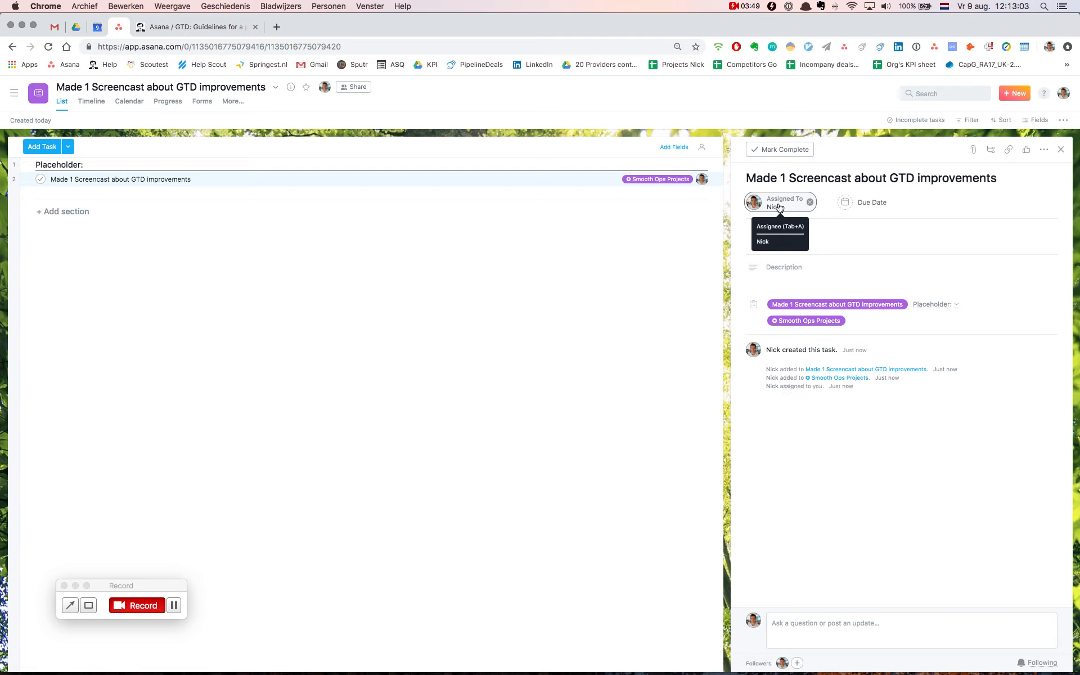
pyautogui.click(868, 203)
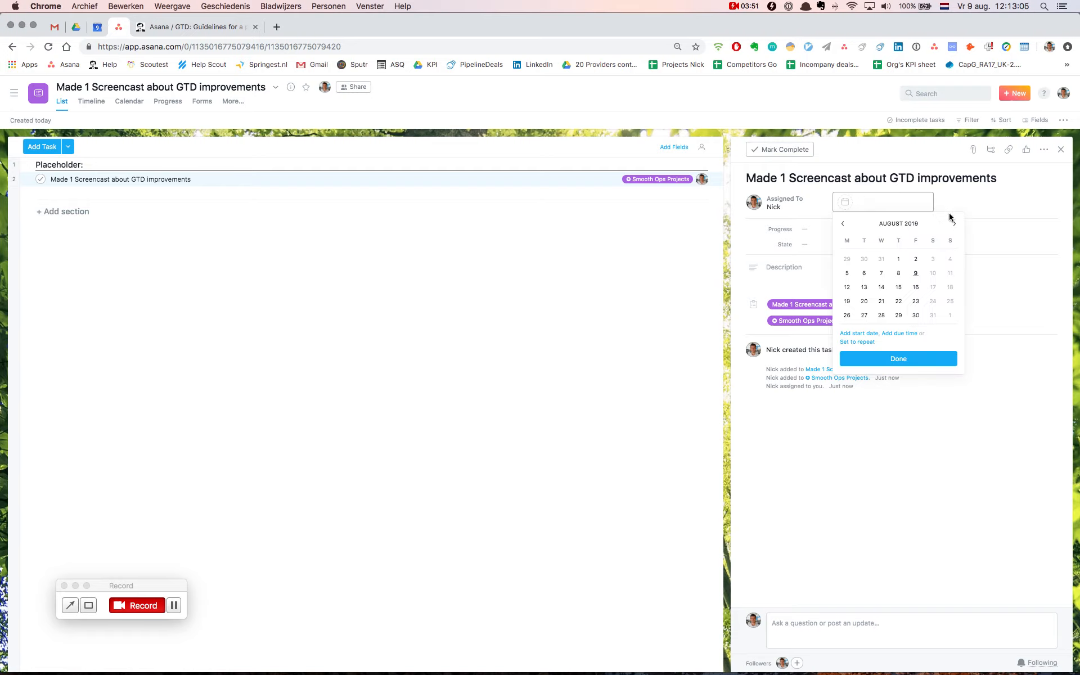
pyautogui.click(916, 273)
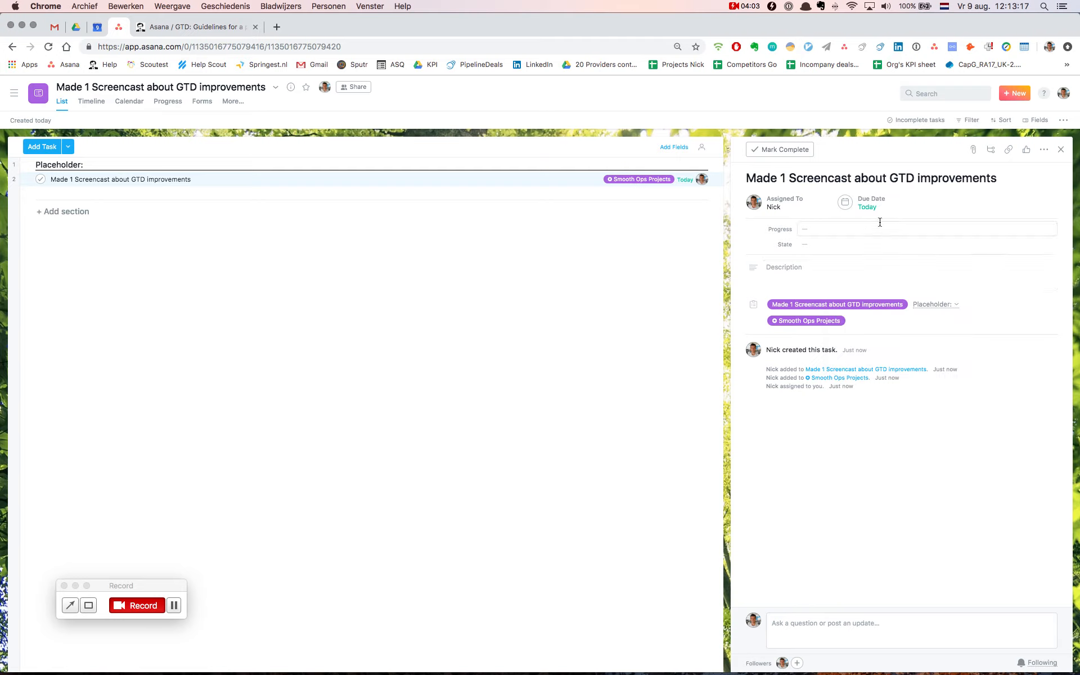
# Fill in the task's Progress field with two empty squares, "□□"
pyautogui.click(809, 229)
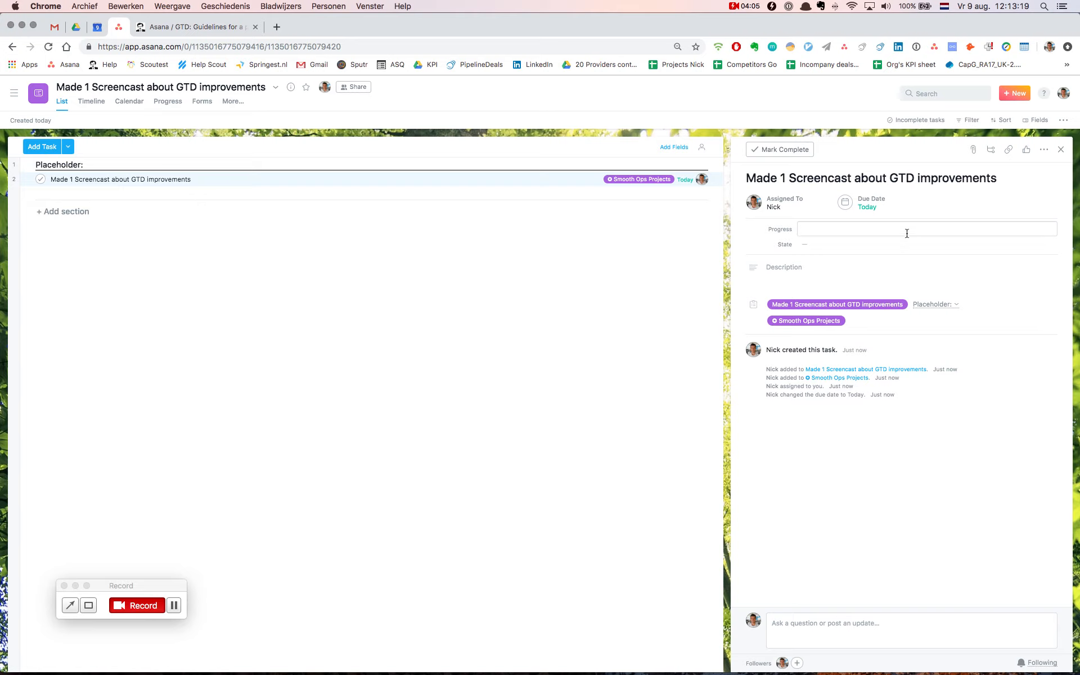
pyautogui.write(',p')
pyautogui.press('BackSpace')
pyautogui.write('p')
pyautogui.write('□')
pyautogui.press('super+z')
pyautogui.write(',p')
pyautogui.press('BackSpace')
pyautogui.write('■')
pyautogui.press('BackSpace')
pyautogui.press('super+v')
# Try the green arrow and orange warning options for the task's State field
pyautogui.click(814, 244)
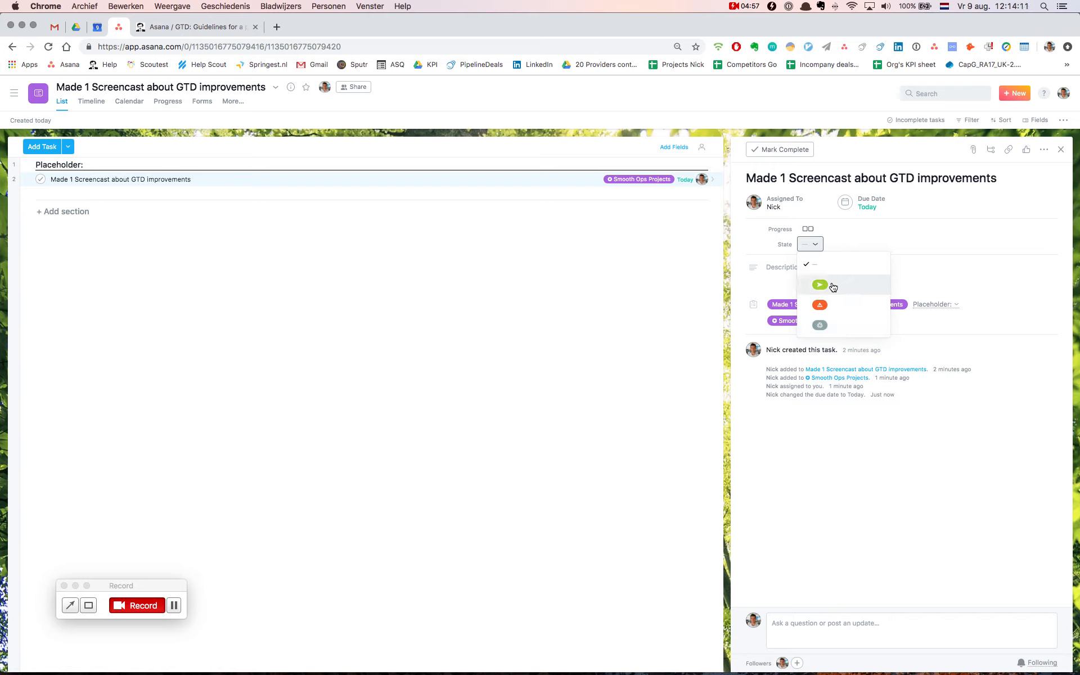
pyautogui.click(833, 287)
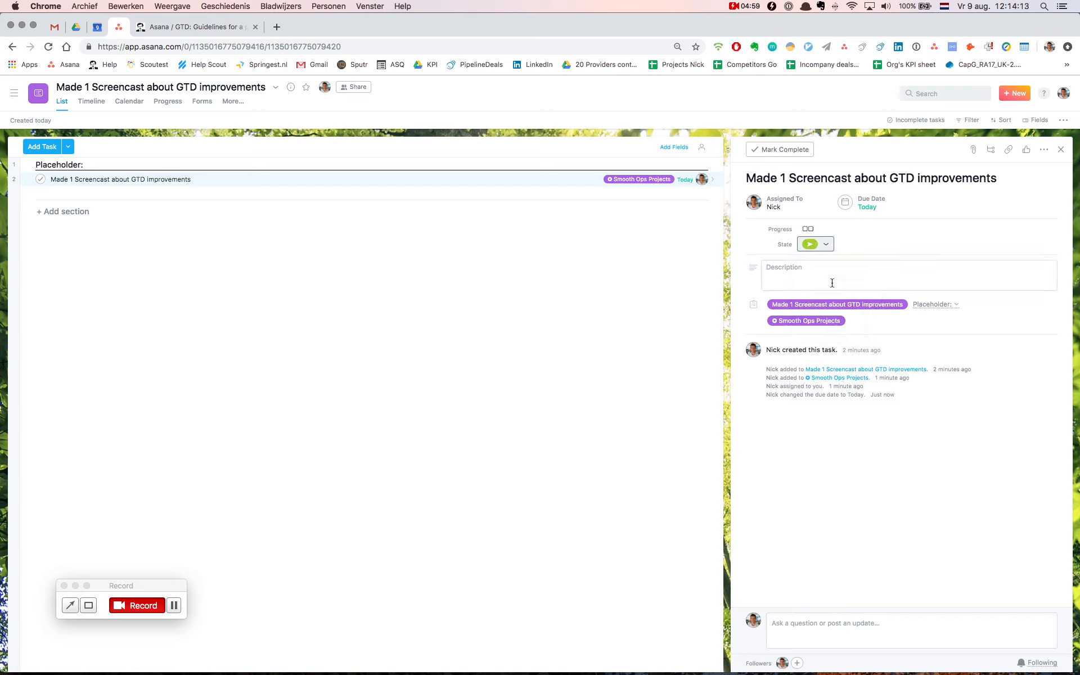
pyautogui.click(816, 247)
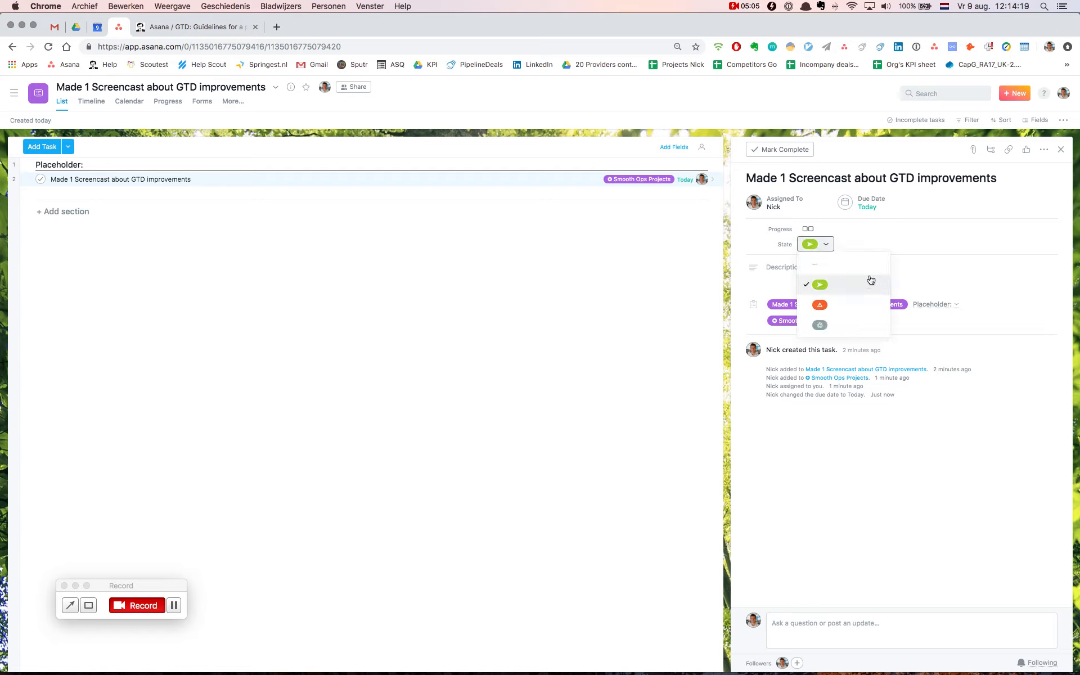
pyautogui.click(826, 308)
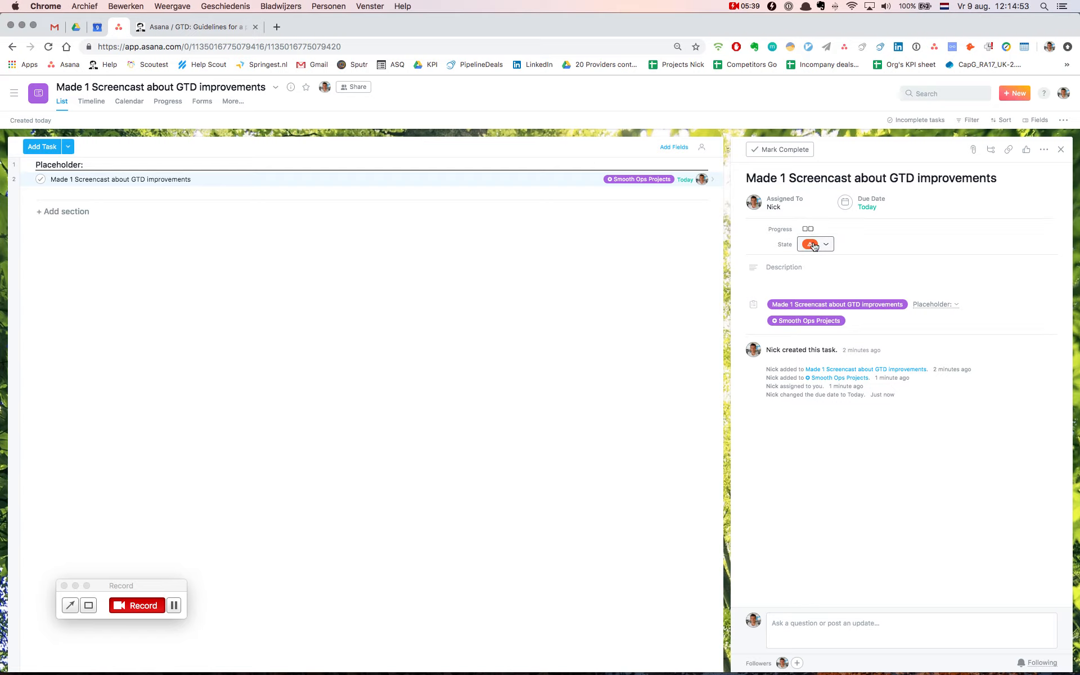
# Set the task's State field to the grey option
pyautogui.click(814, 245)
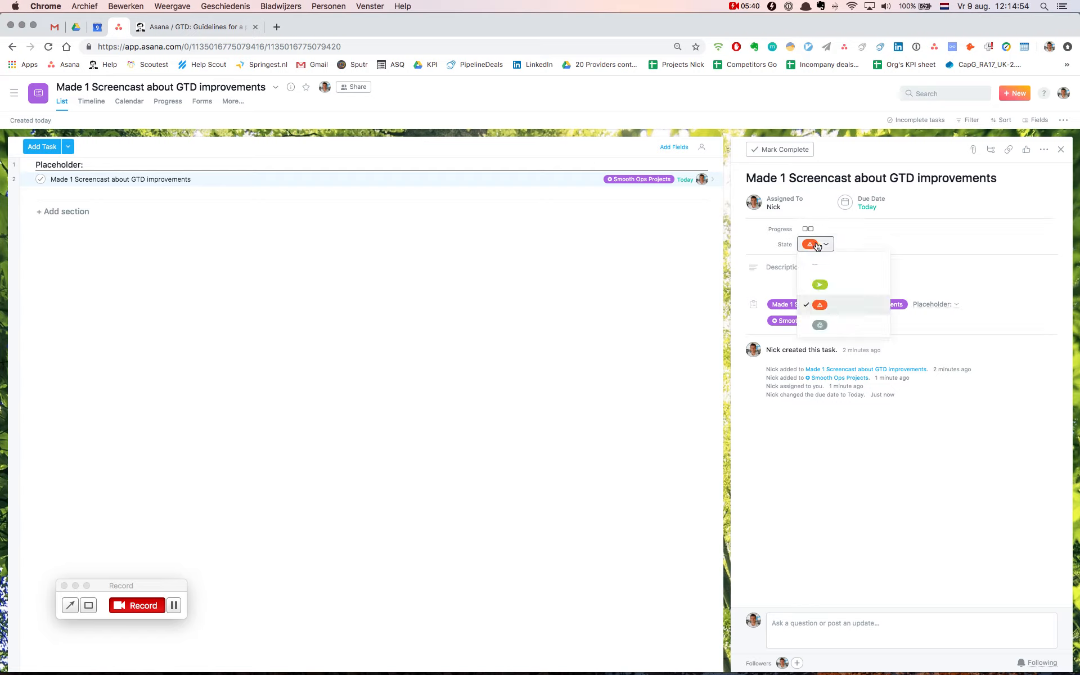
pyautogui.click(834, 330)
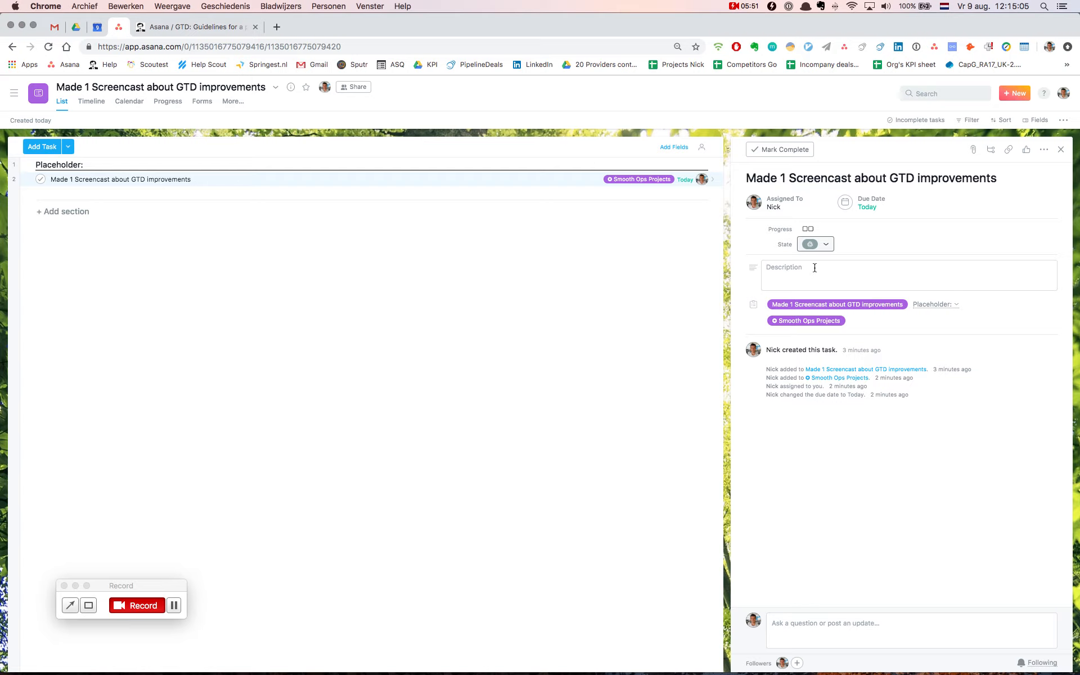
pyautogui.click(825, 246)
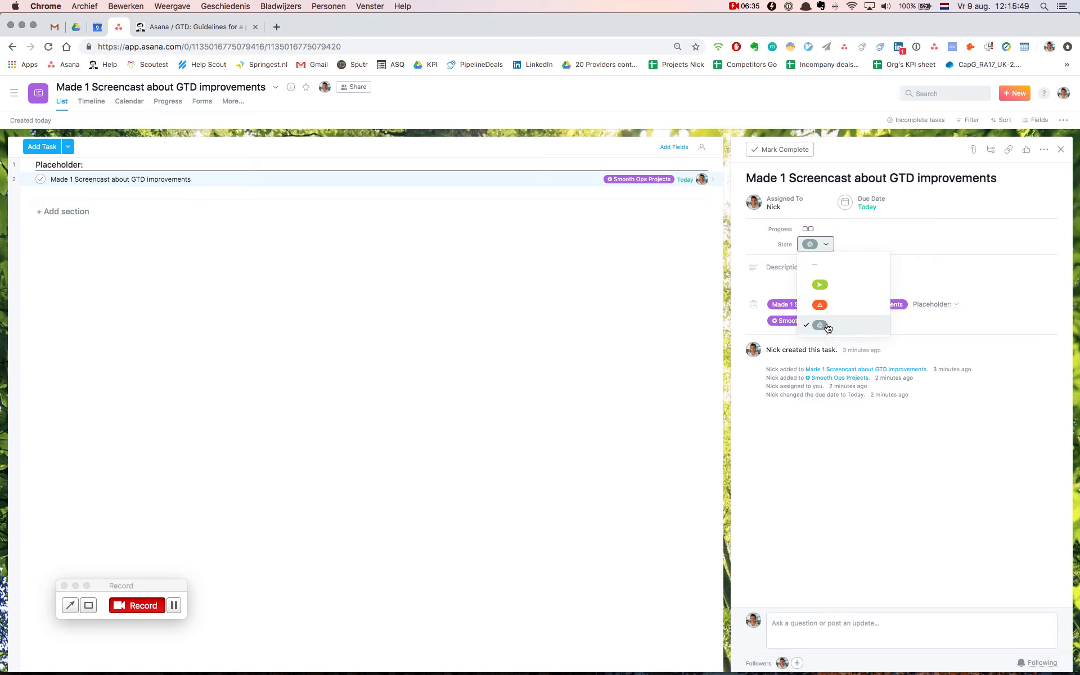
# Write "Why now?" in bold in the task's description
pyautogui.click(772, 273)
pyautogui.write('Why now?')
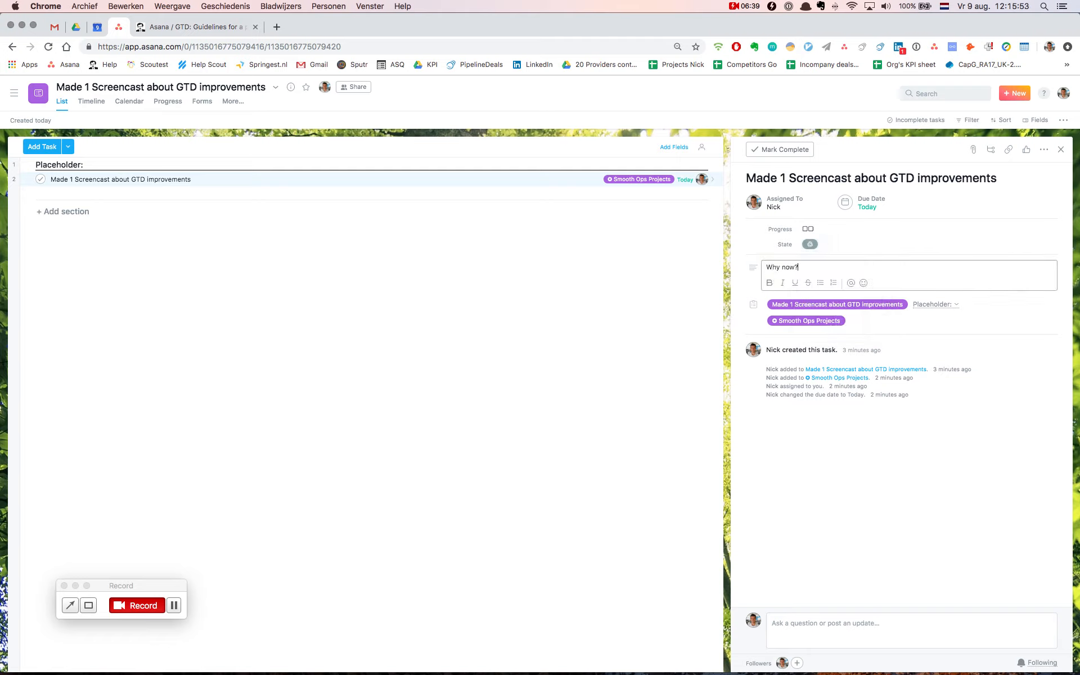
pyautogui.press('super+a')
pyautogui.press('super+b')
pyautogui.press('Right')
# Search for "okr" and open the OKRs Overview project
pyautogui.click(970, 94)
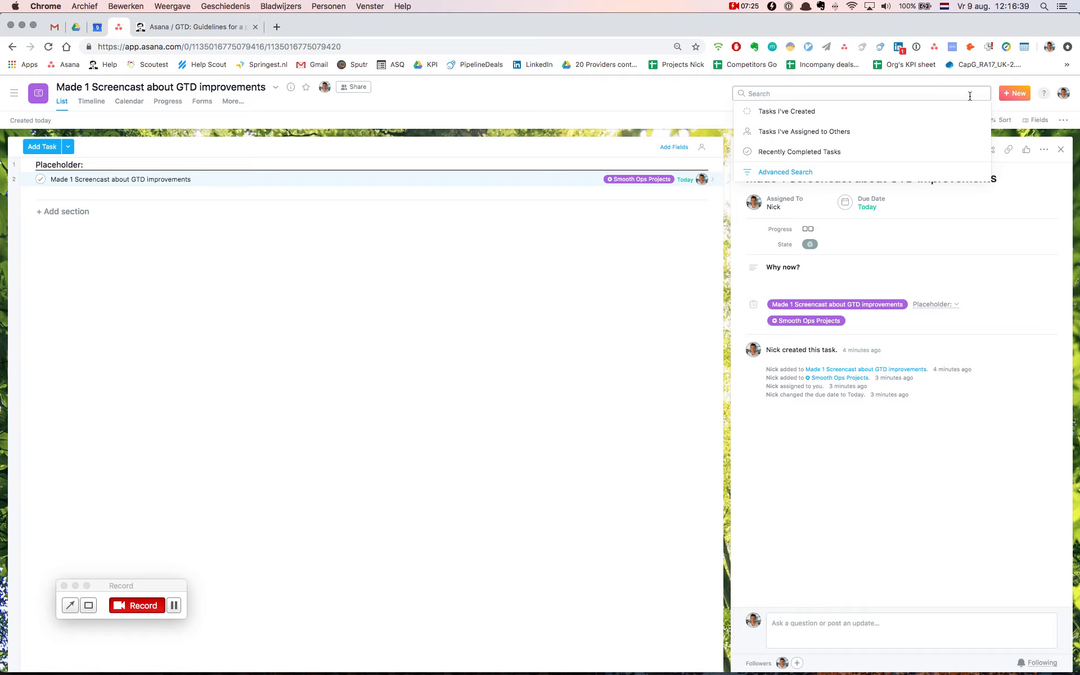
pyautogui.write('okr')
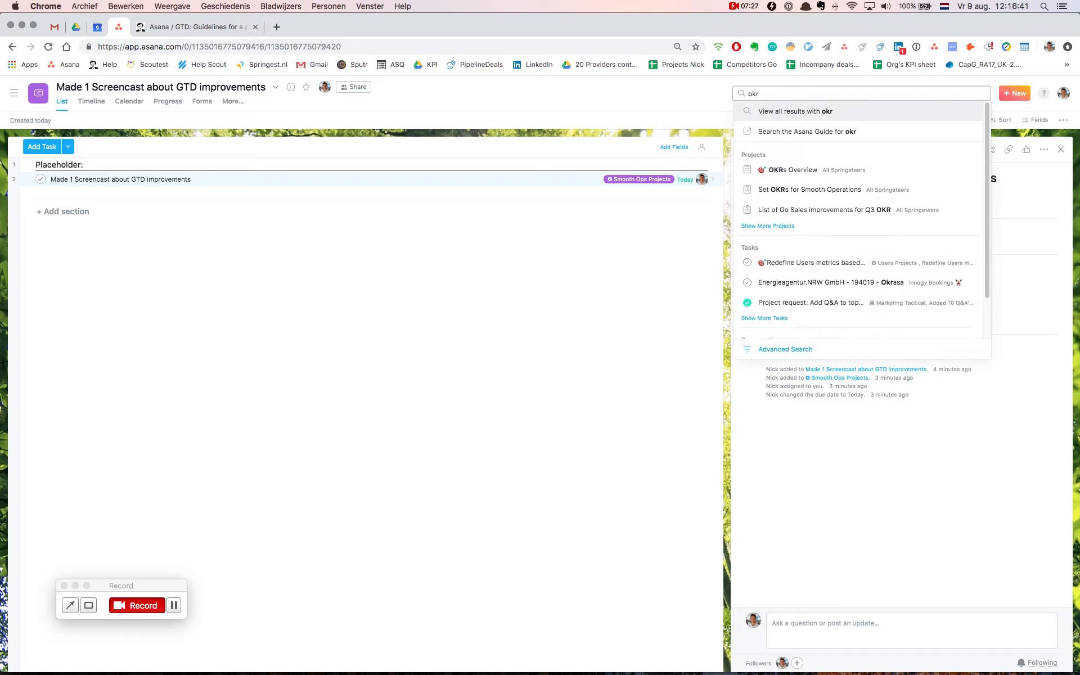
pyautogui.press('Down')
pyautogui.press('Down')
pyautogui.press('Return')
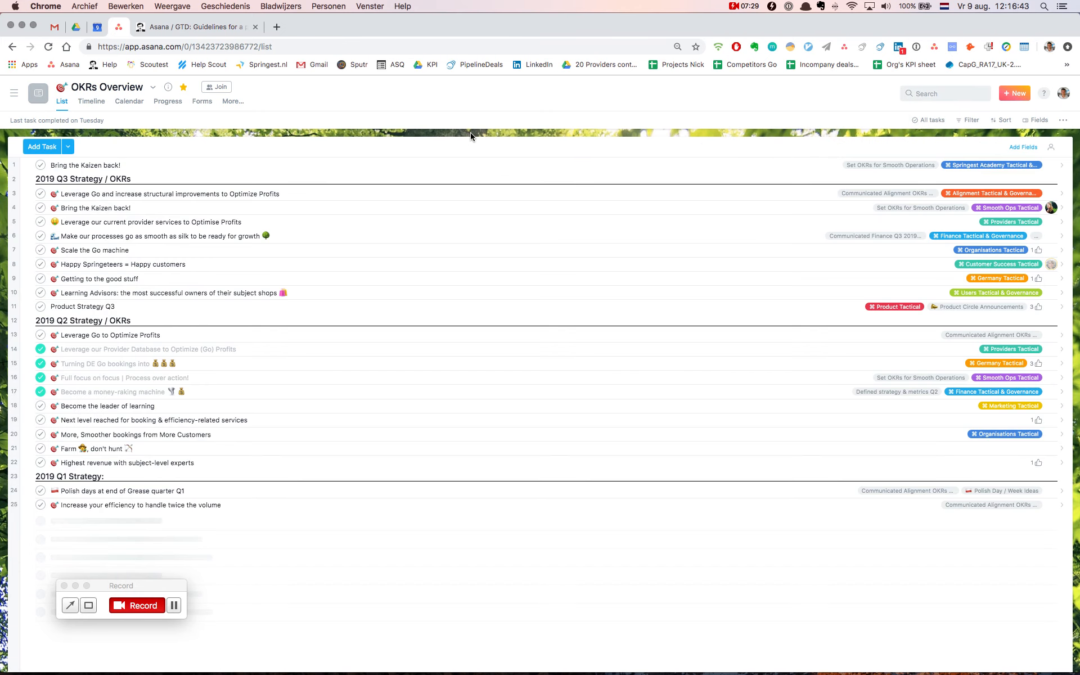
# In the first "Bring the Kaizen back!" task, open the subtask about Smooth Ops roles pro-actively helping Springeteers and copy its link
pyautogui.click(112, 168)
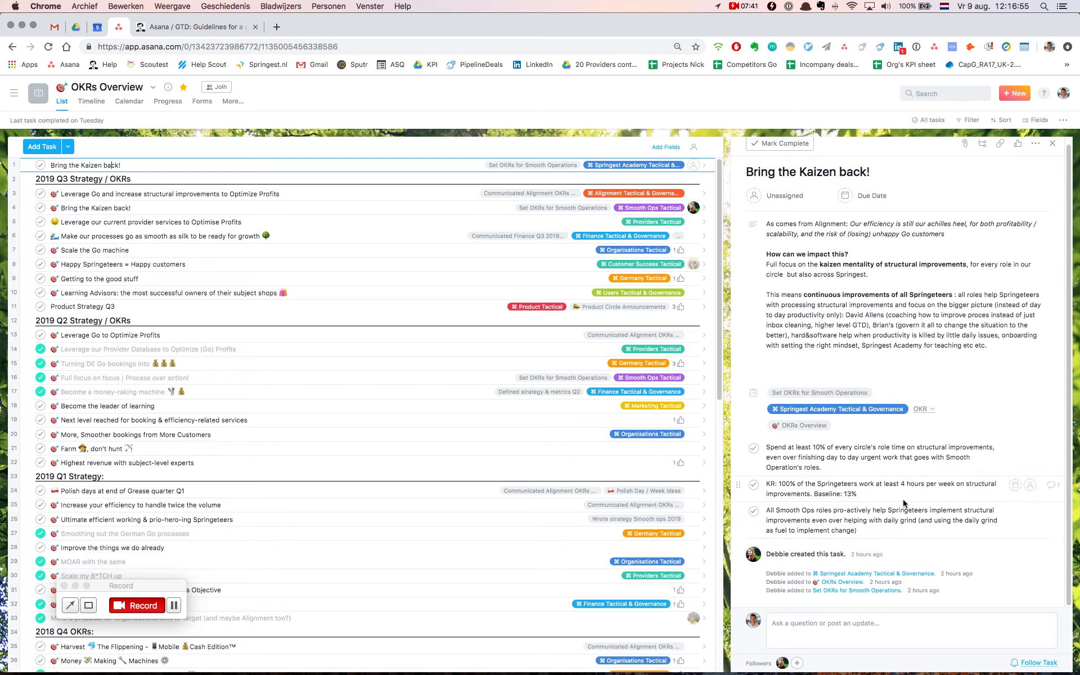
pyautogui.click(1054, 512)
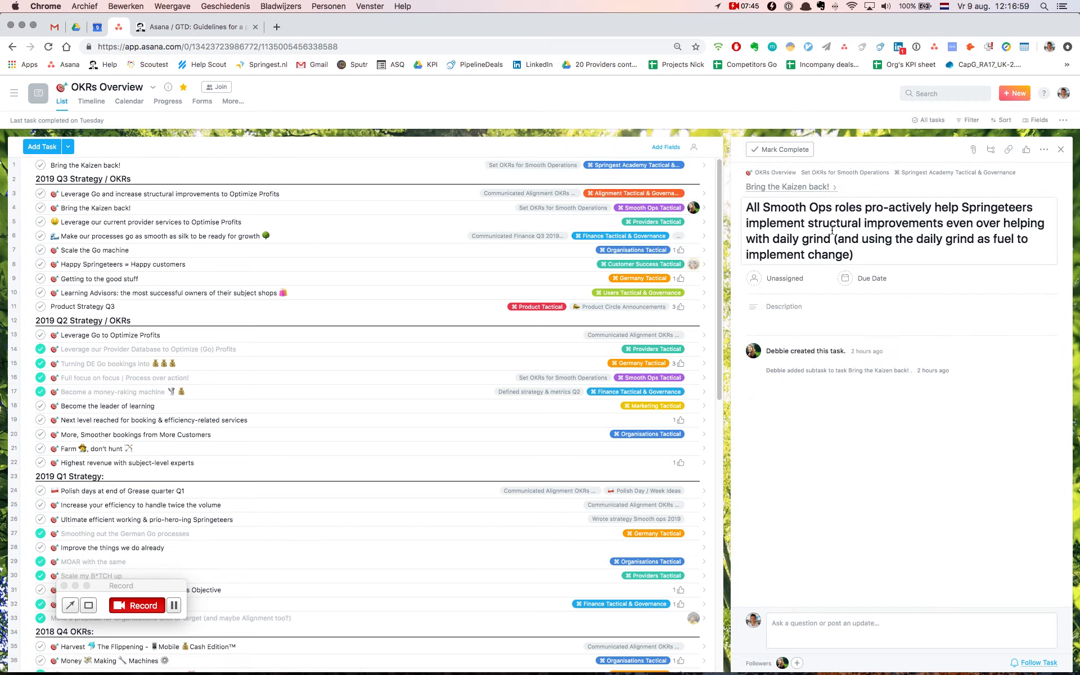
pyautogui.click(1007, 149)
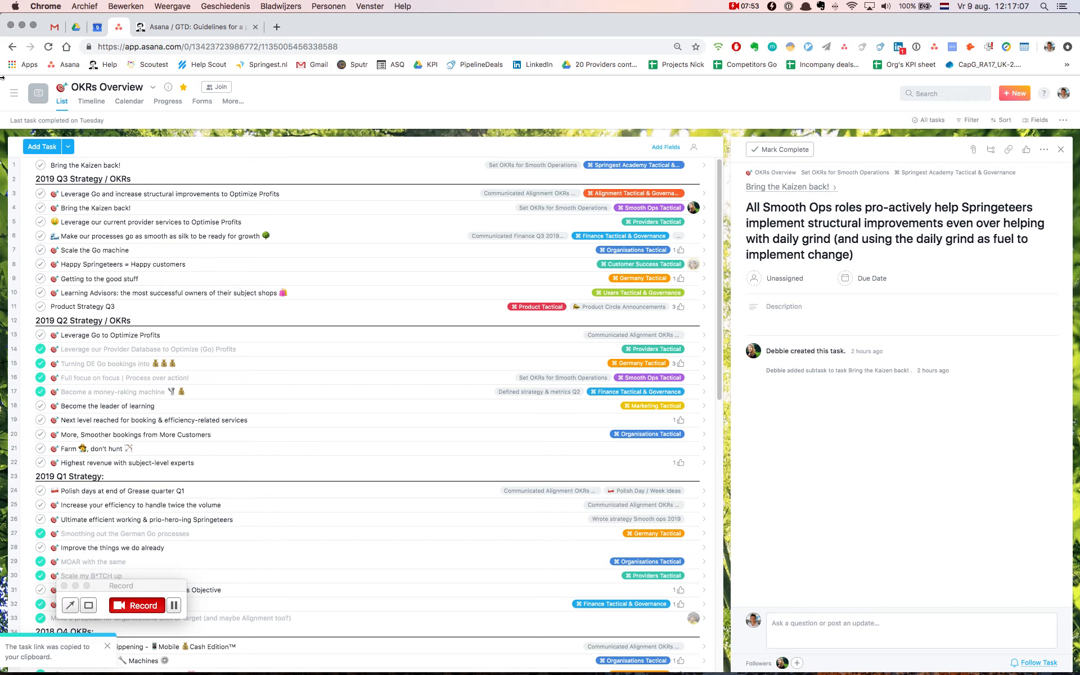
# Return to the screencast project, paste the copied subtask link after "Why now?" in the placeholder's description, and set its State to the green arrow
pyautogui.click(11, 53)
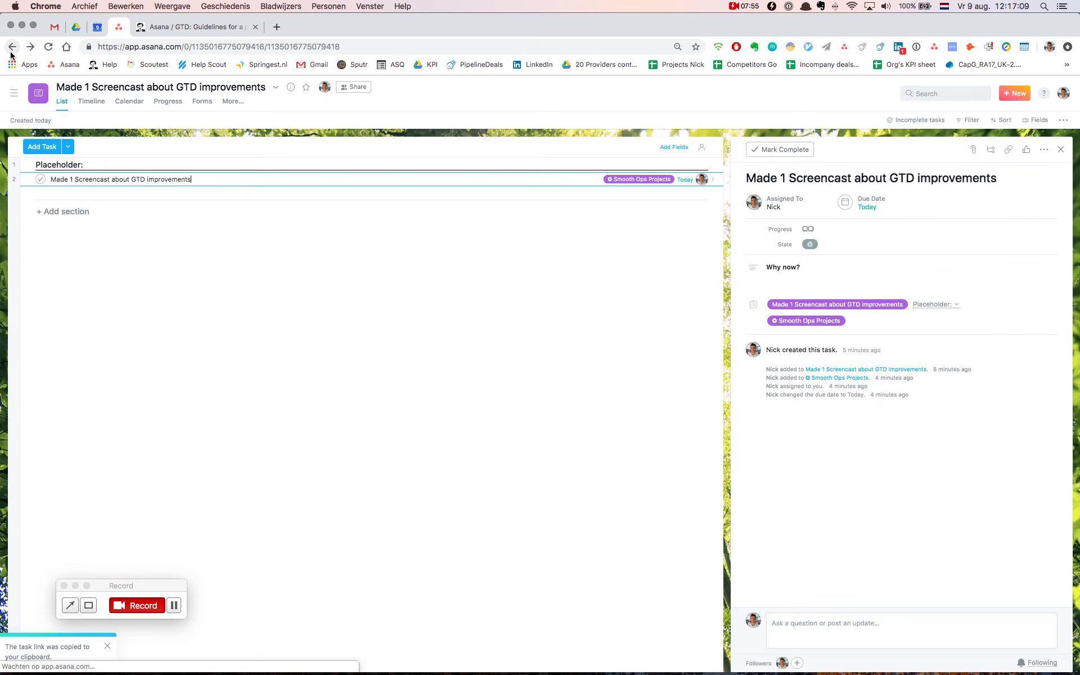
pyautogui.click(841, 270)
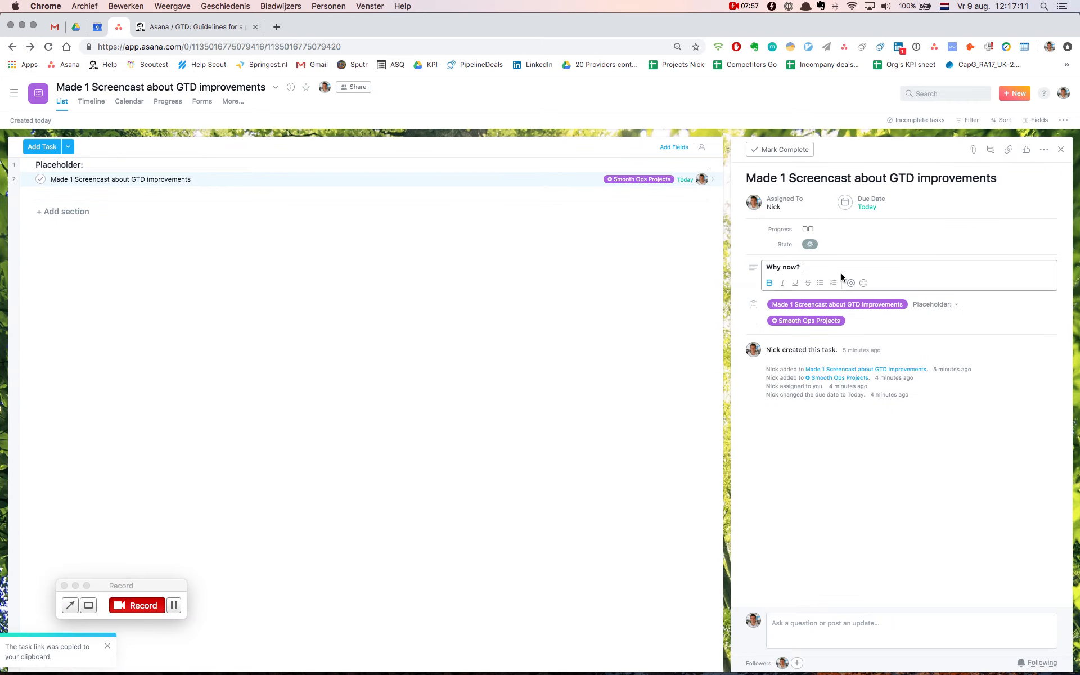
pyautogui.press('super+v')
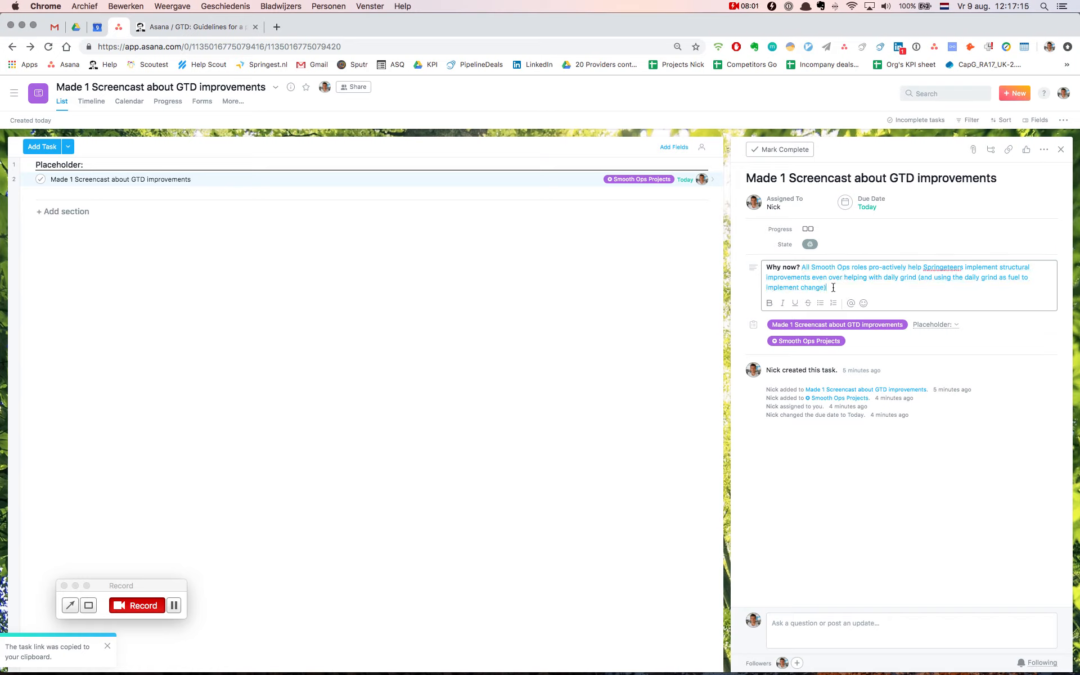
pyautogui.click(810, 244)
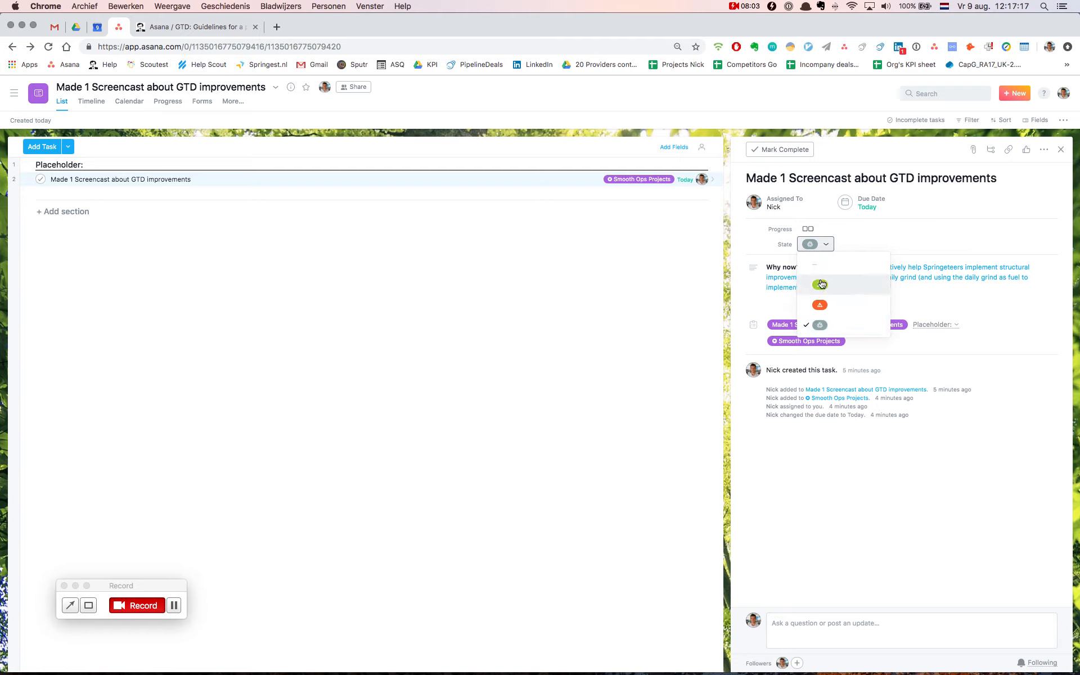
pyautogui.click(815, 282)
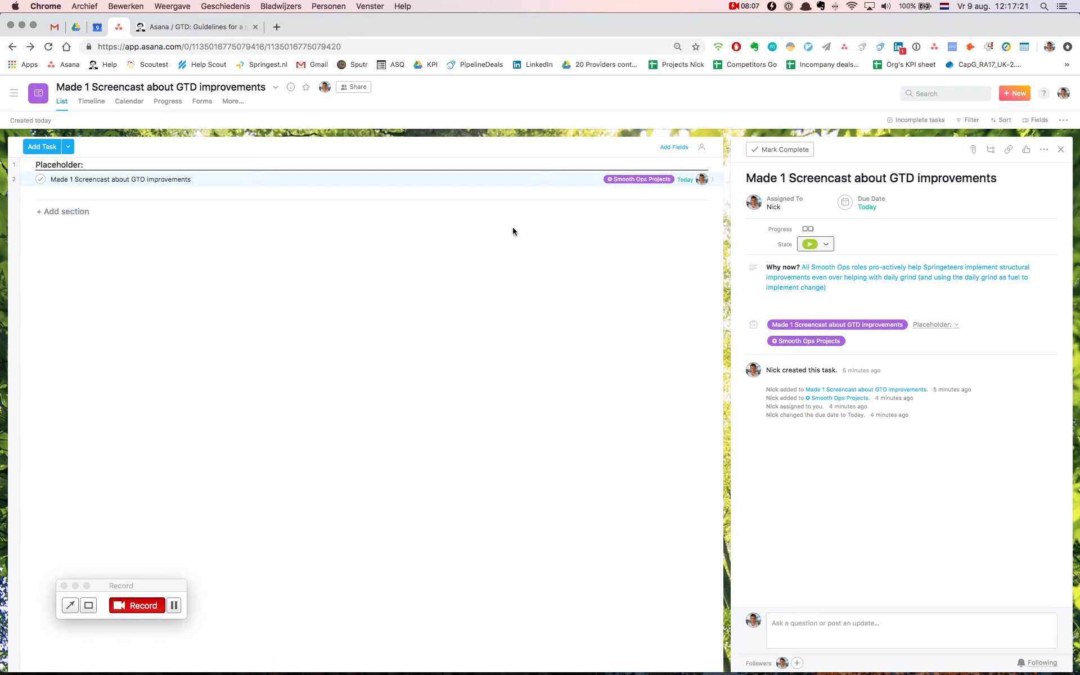
# Add a section named "Tasks:" below the placeholder task
pyautogui.click(330, 179)
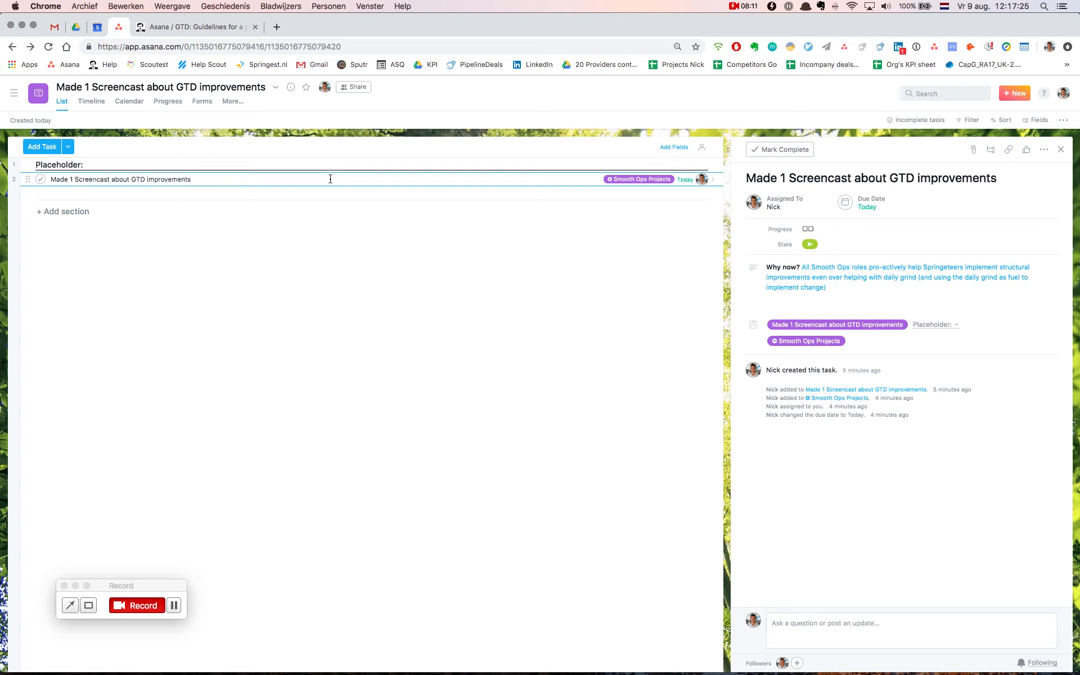
pyautogui.press('Return')
pyautogui.hotkey('Tab', 'n')
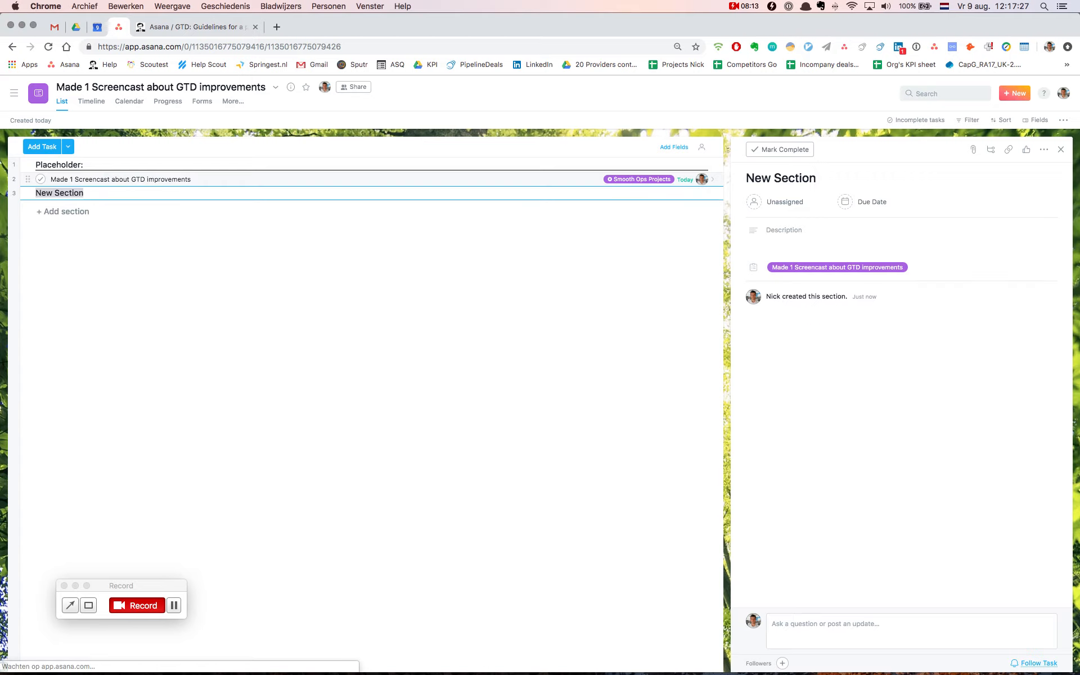
pyautogui.write('Tasks:')
# Under Tasks, create the task "Make 1 screencast that shows the rules for making a project" and assign it to yourself
pyautogui.press('Return')
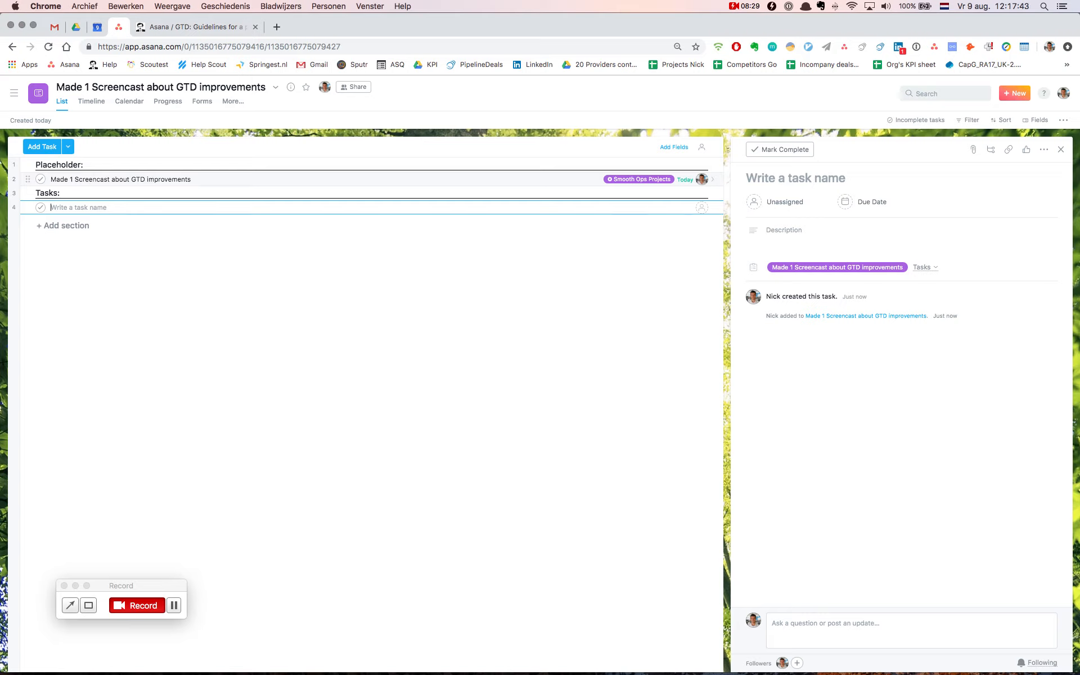
pyautogui.write('M')
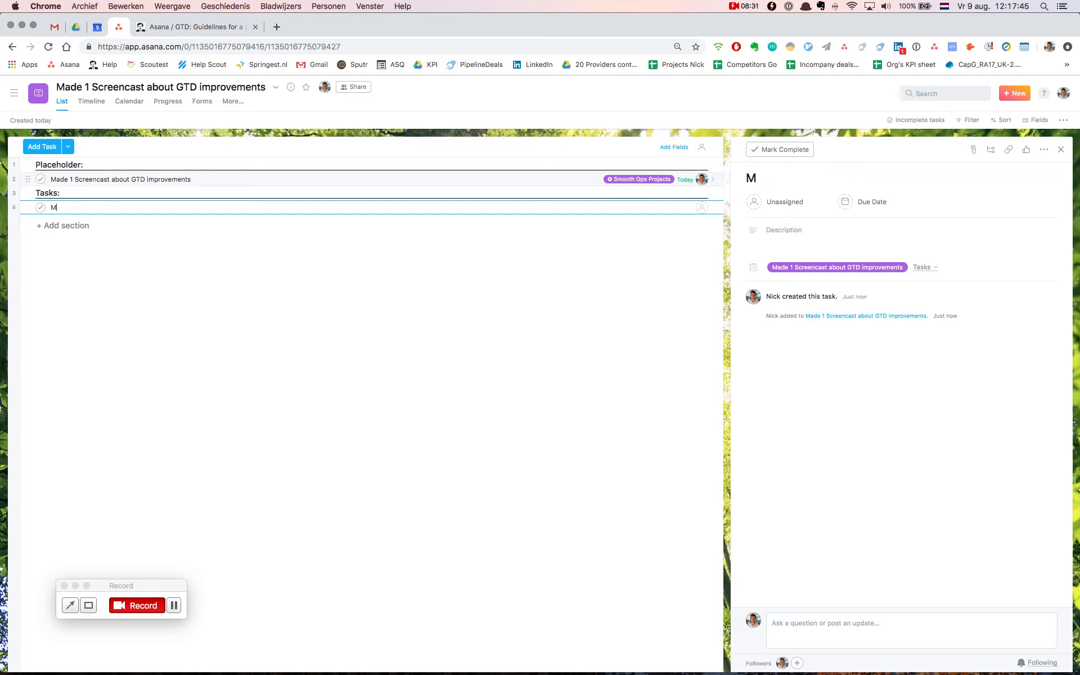
pyautogui.write('ake 1 screencast t')
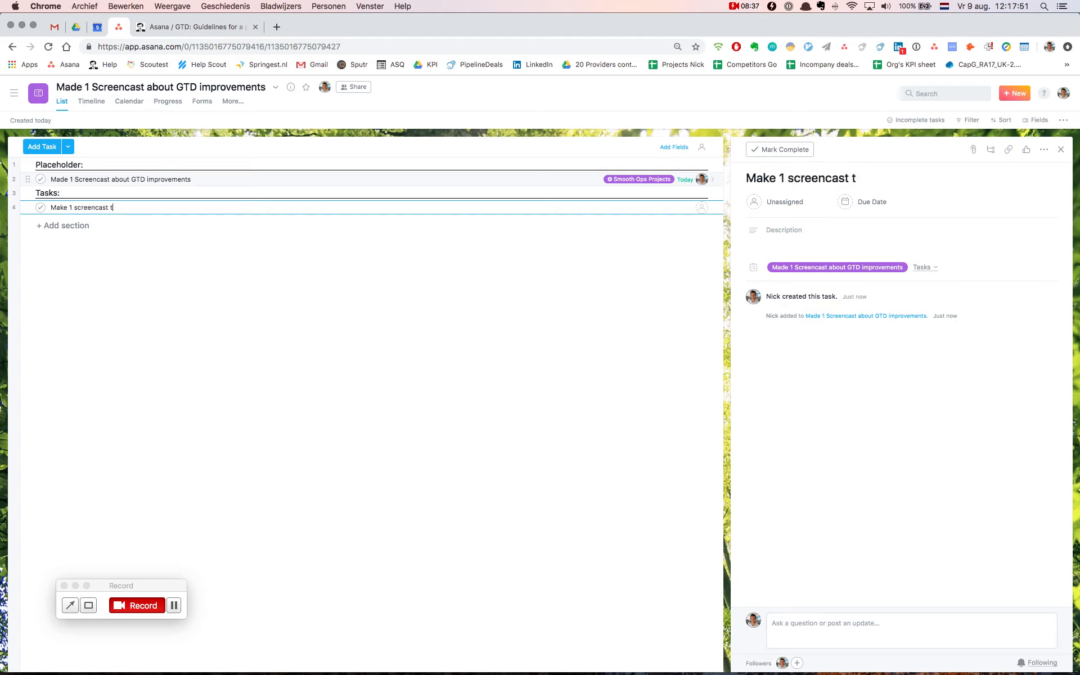
pyautogui.write('hat shows the ')
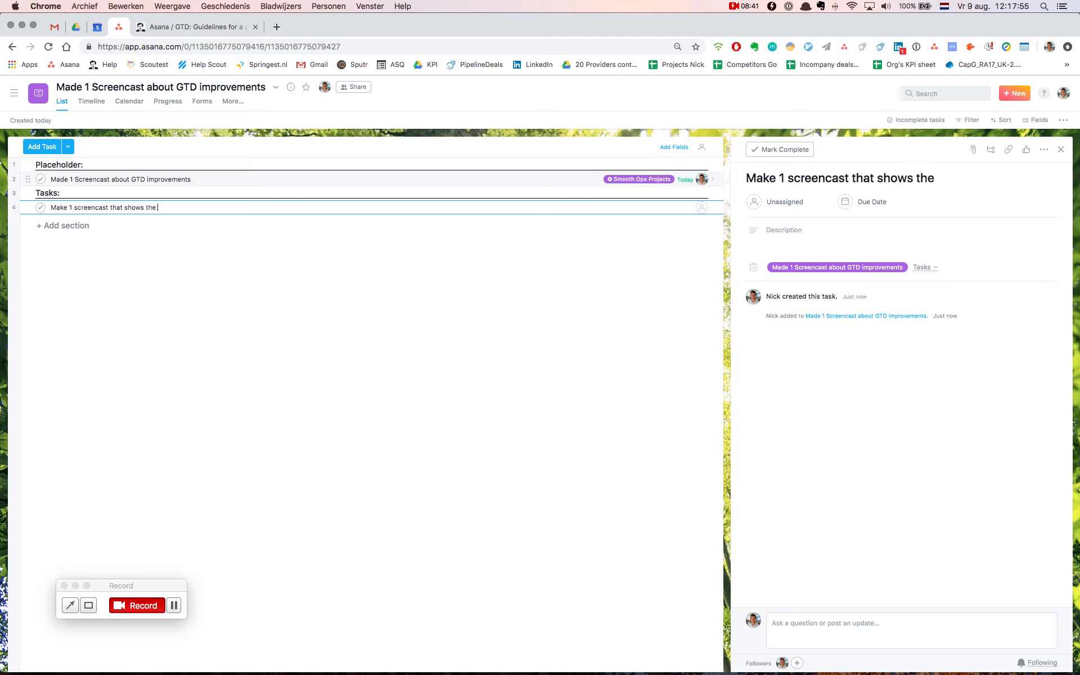
pyautogui.write('rules for making a ')
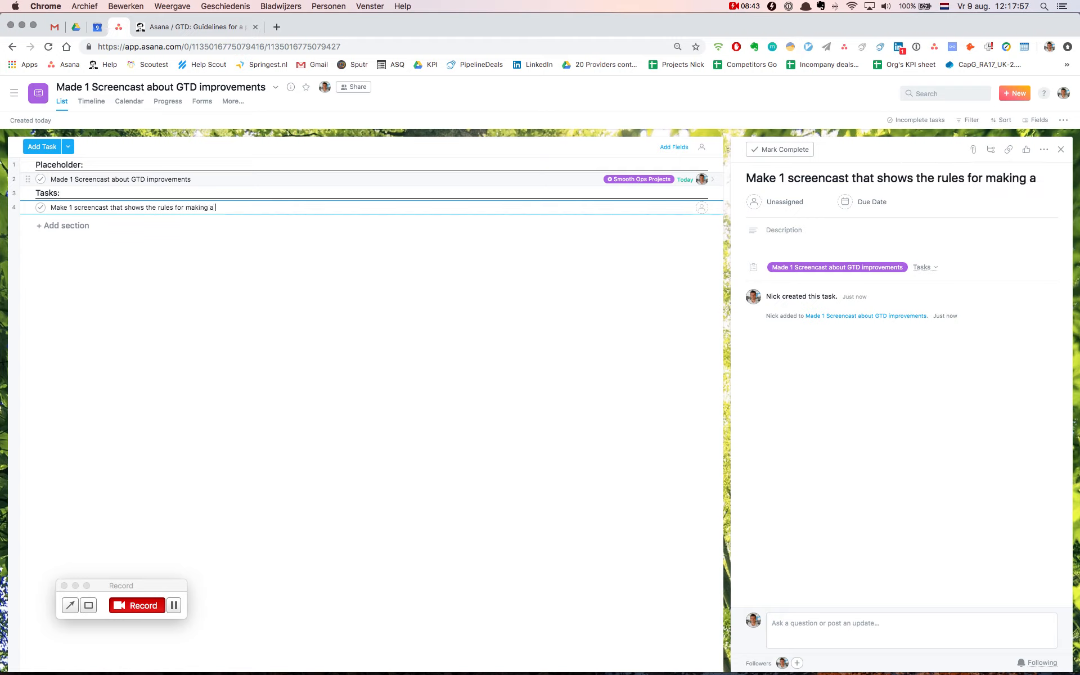
pyautogui.write('project')
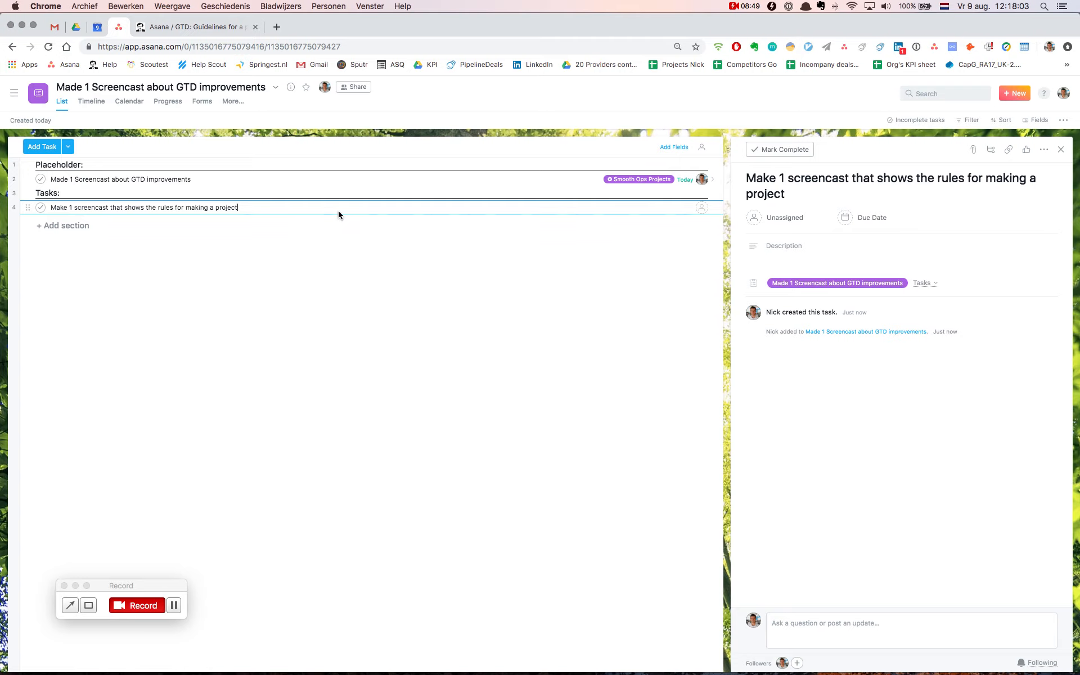
pyautogui.hotkey('Tab', 'm')
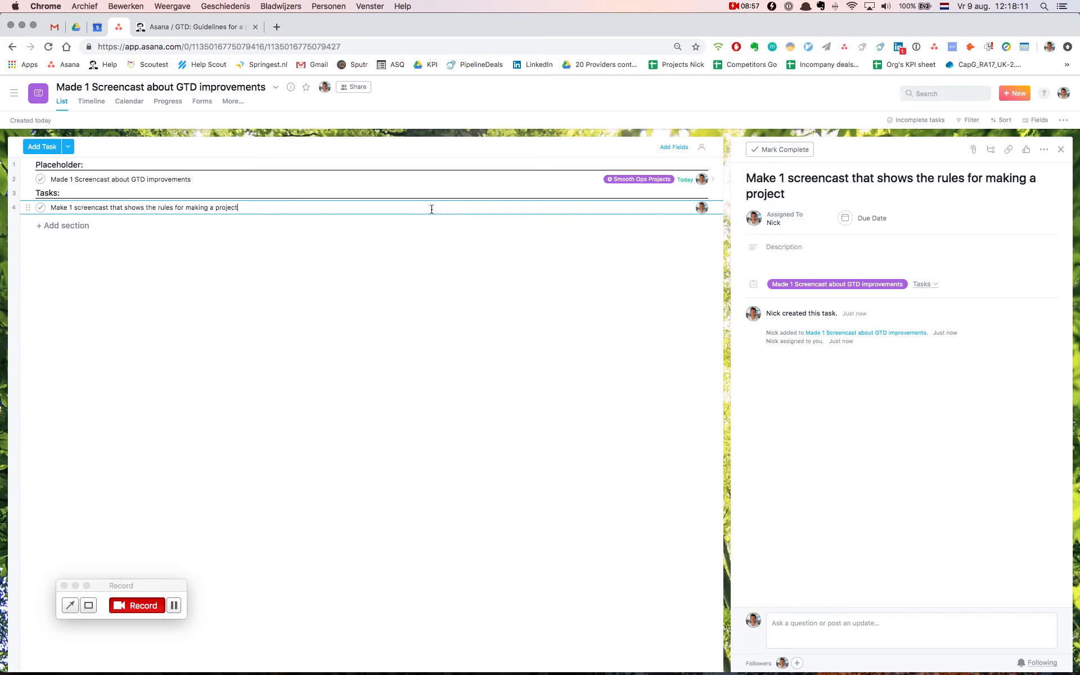
# Begin the new task's description with "To show other Springeteers the rules and the basics of setting up a project."
pyautogui.click(835, 250)
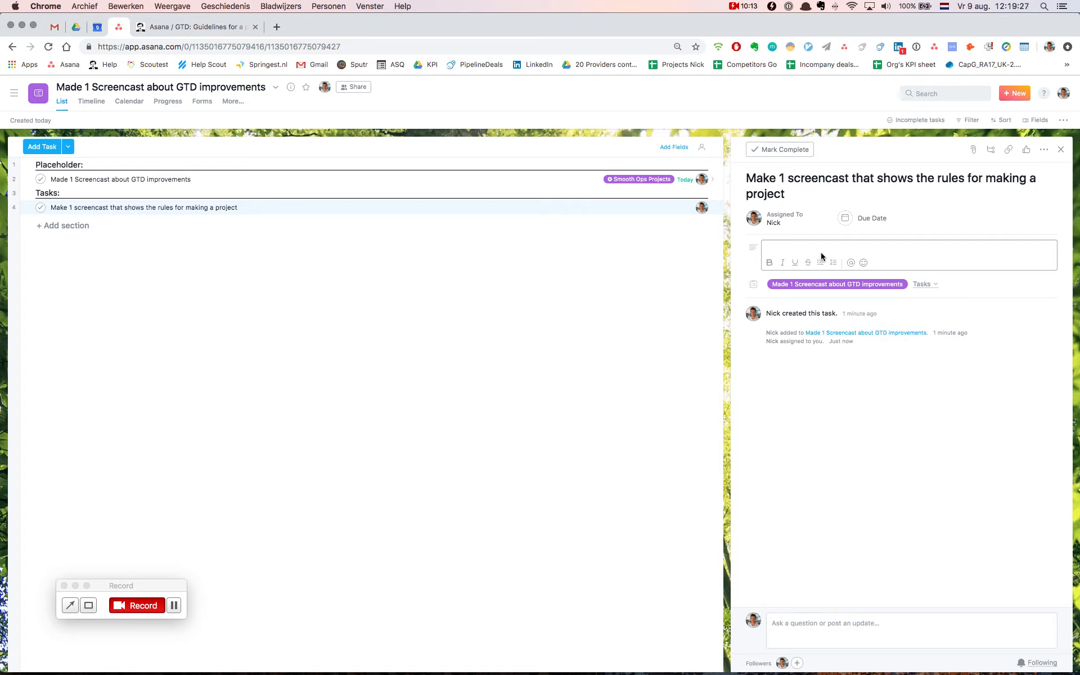
pyautogui.write('To show other Sprinh')
pyautogui.press('BackSpace')
pyautogui.write('geteers the rules and the basics of')
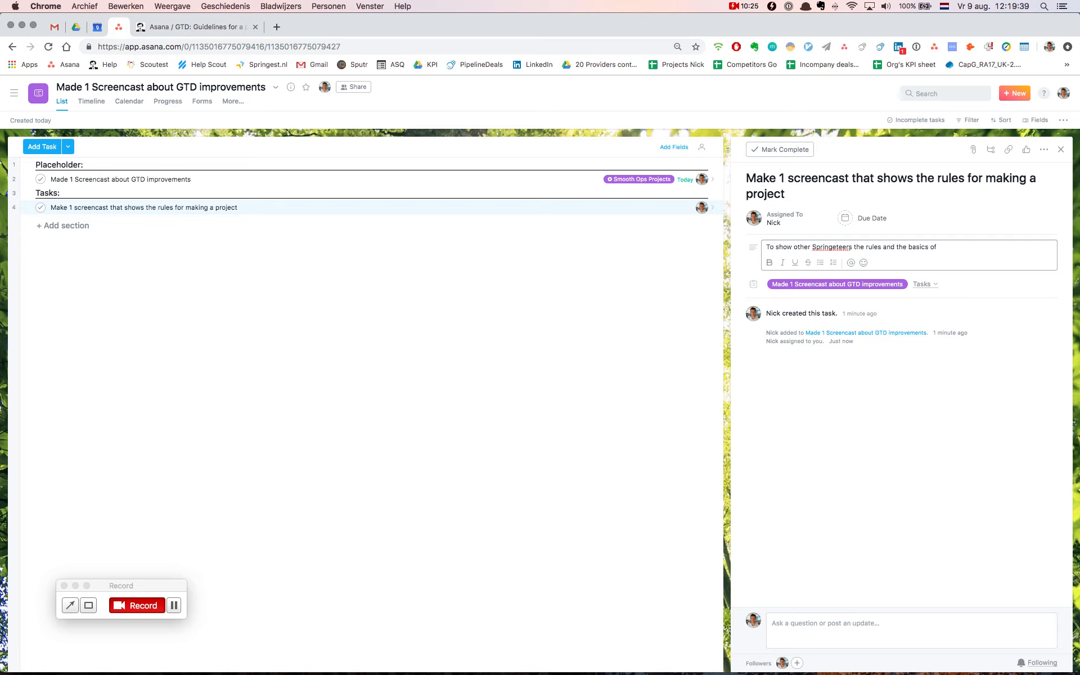
pyautogui.write(' setting up a project. Refer to helpdesk artick')
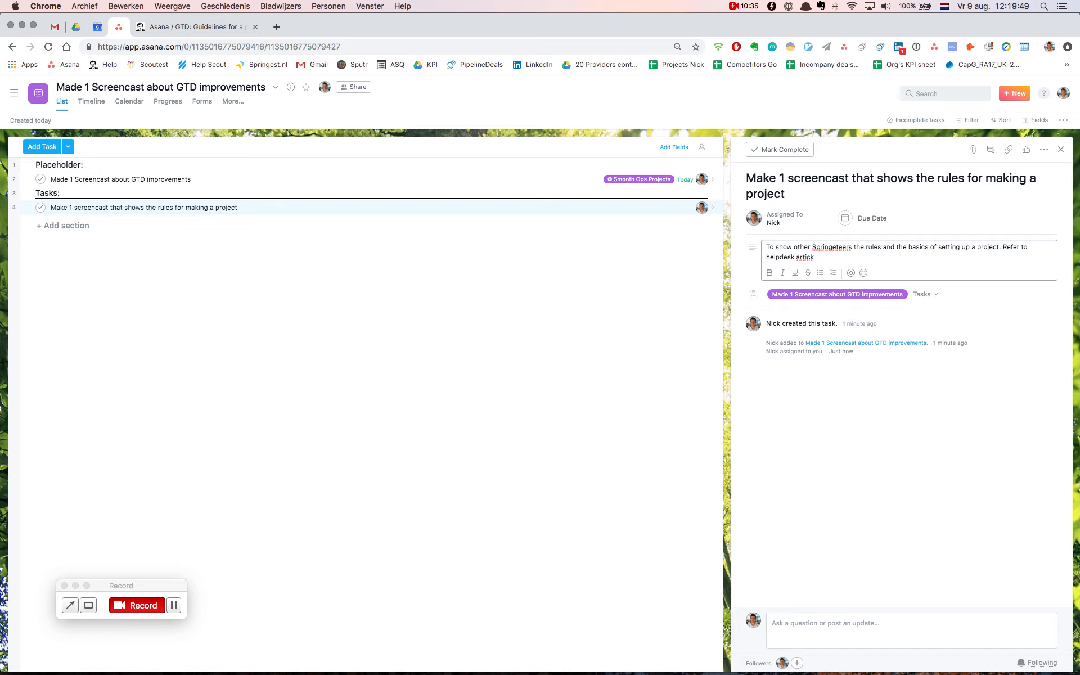
# Complete the description with "Refer to helpdesk articles and tell them where they should ask for help." and dismiss the break reminder
pyautogui.press('BackSpace')
pyautogui.write('les and tell them were they')
pyautogui.press('BackSpace')
pyautogui.press('BackSpace')
pyautogui.press('BackSpace')
pyautogui.press('BackSpace')
pyautogui.press('BackSpace')
pyautogui.press('BackSpace')
pyautogui.press('BackSpace')
pyautogui.press('BackSpace')
pyautogui.write('here they should ask for help.')
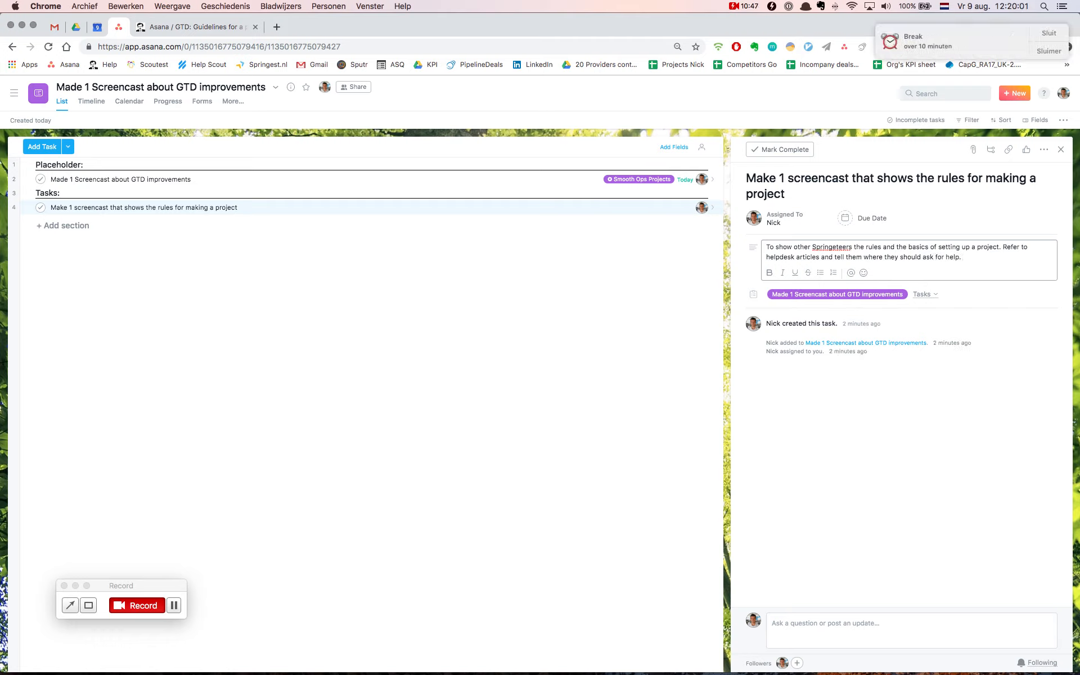
pyautogui.click(1048, 34)
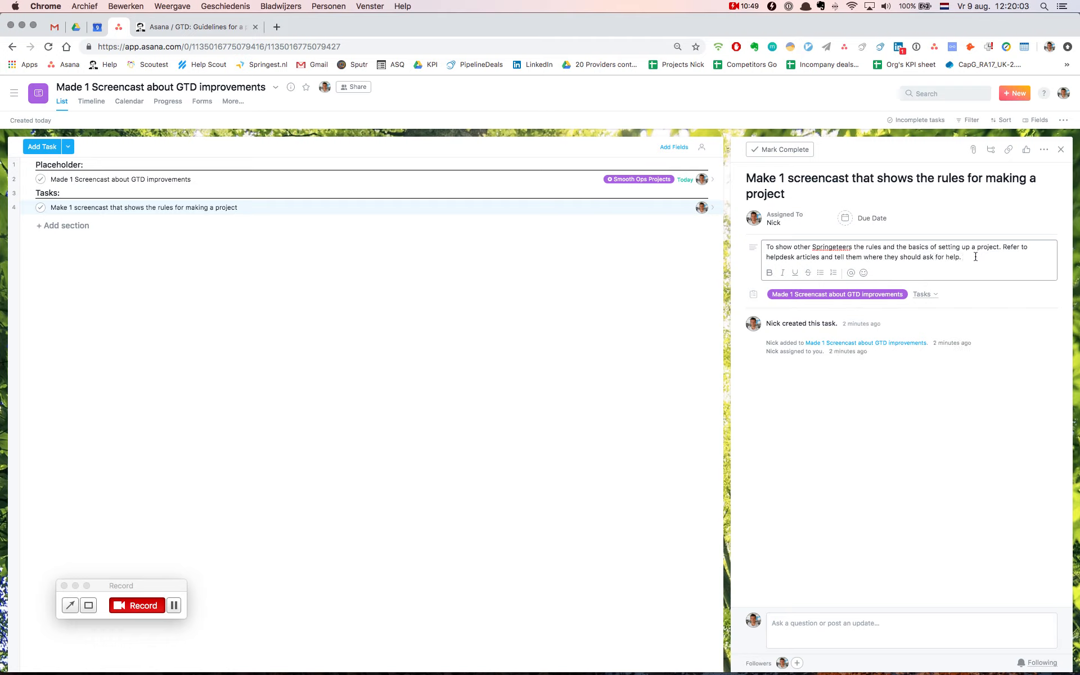
# Add a second task under Tasks named "Ask feedback on the screencast I made for making a project"
pyautogui.click(482, 208)
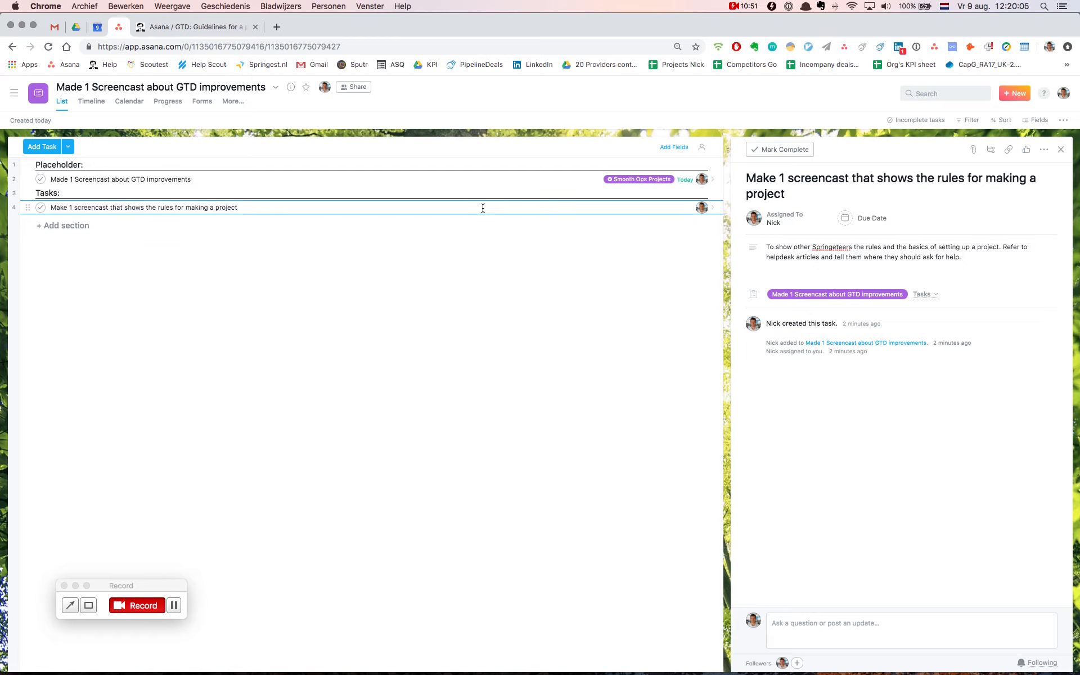
pyautogui.press('Return')
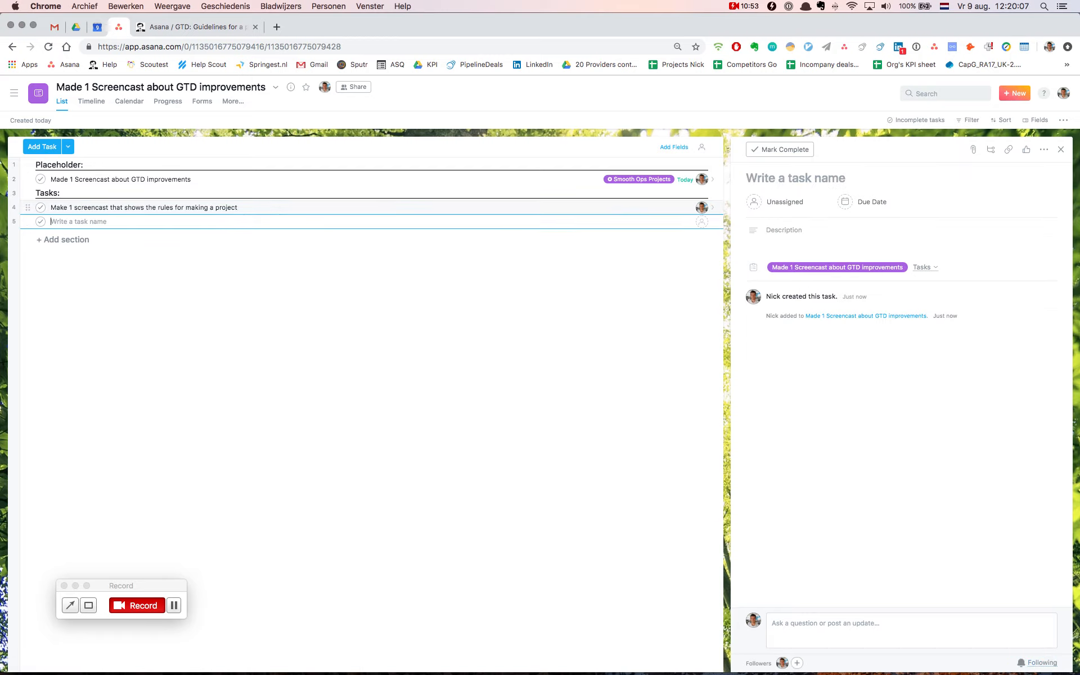
pyautogui.write('Ask ')
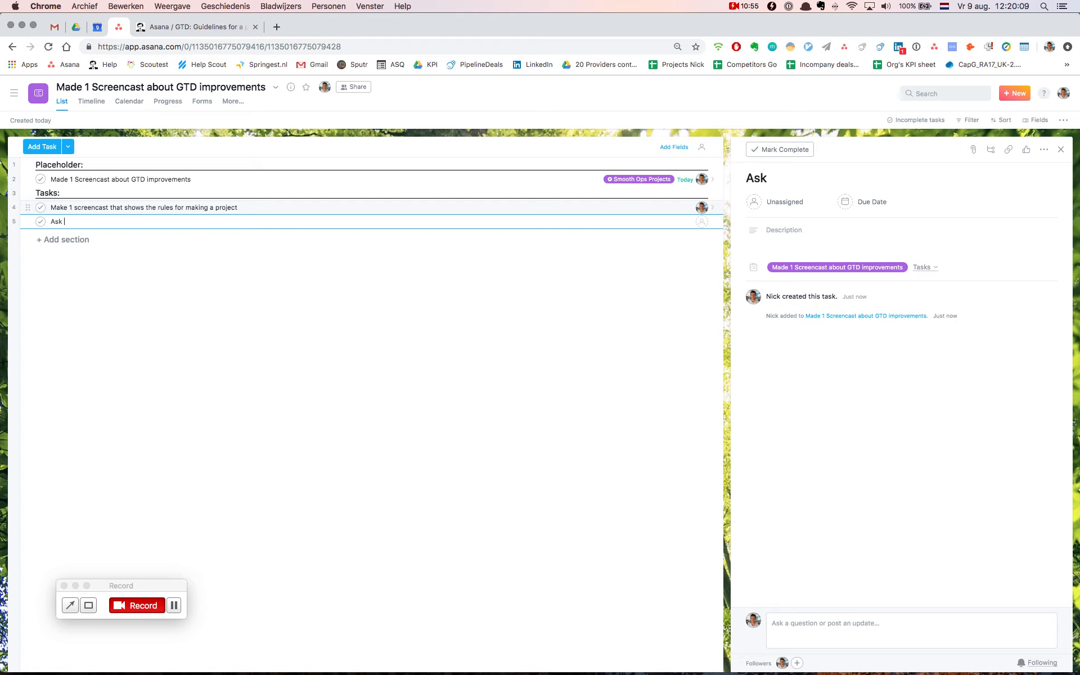
pyautogui.write('feedback on the ')
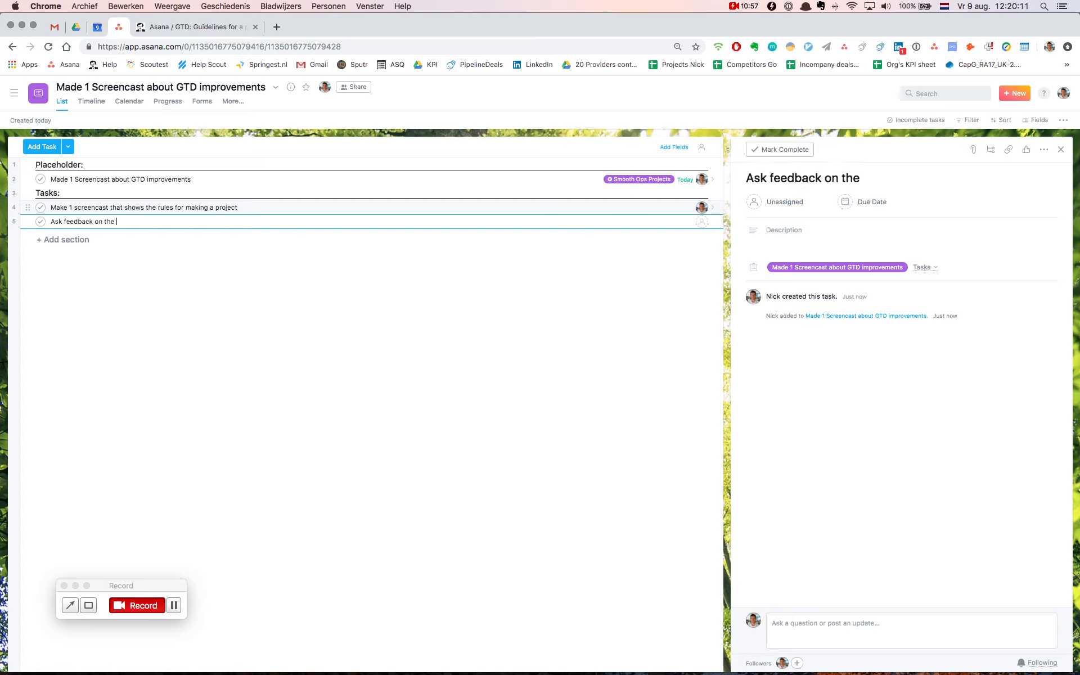
pyautogui.write('screencast I made for ')
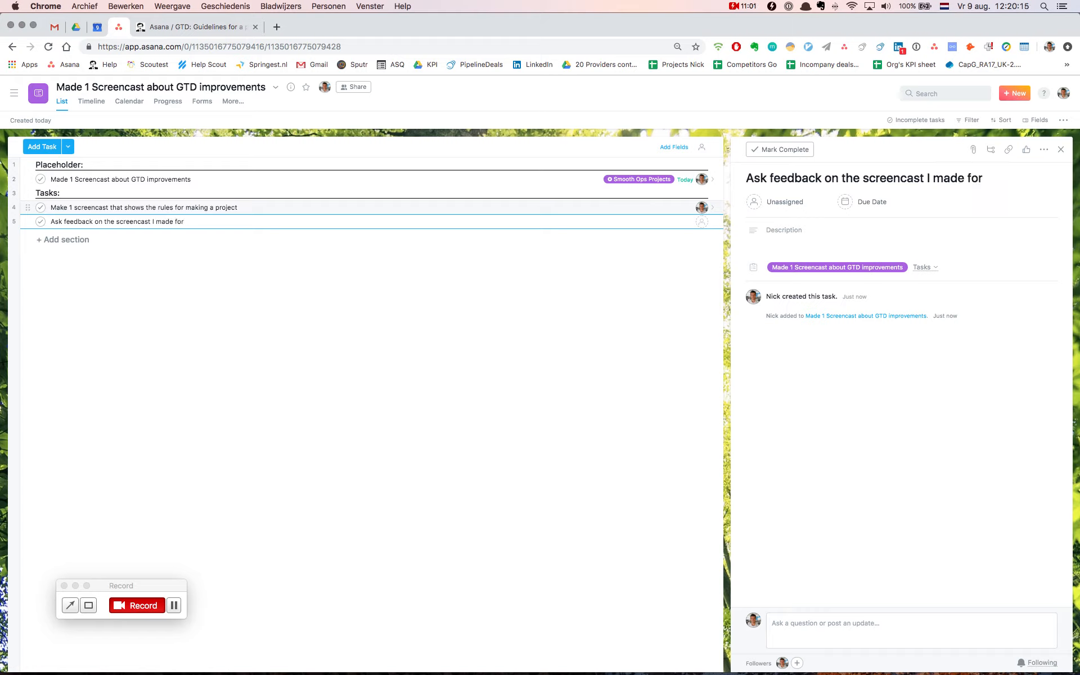
pyautogui.write('making a project')
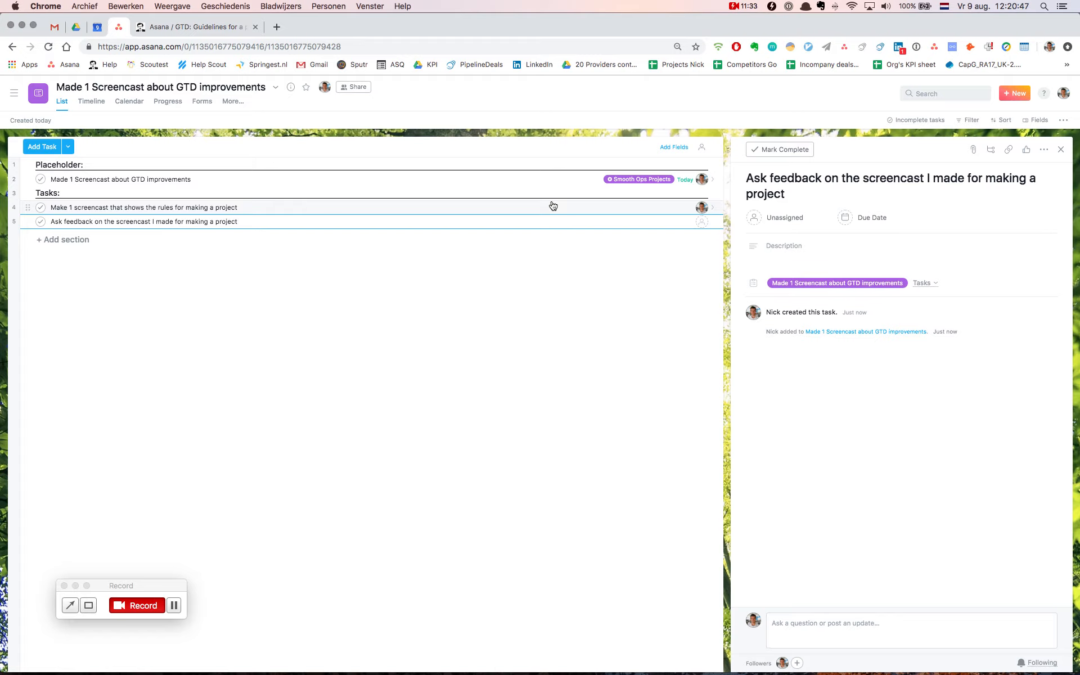
# Check the placeholder task's name against the help article's verb tense rule for project names under Other Holacracy projects
pyautogui.click(188, 180)
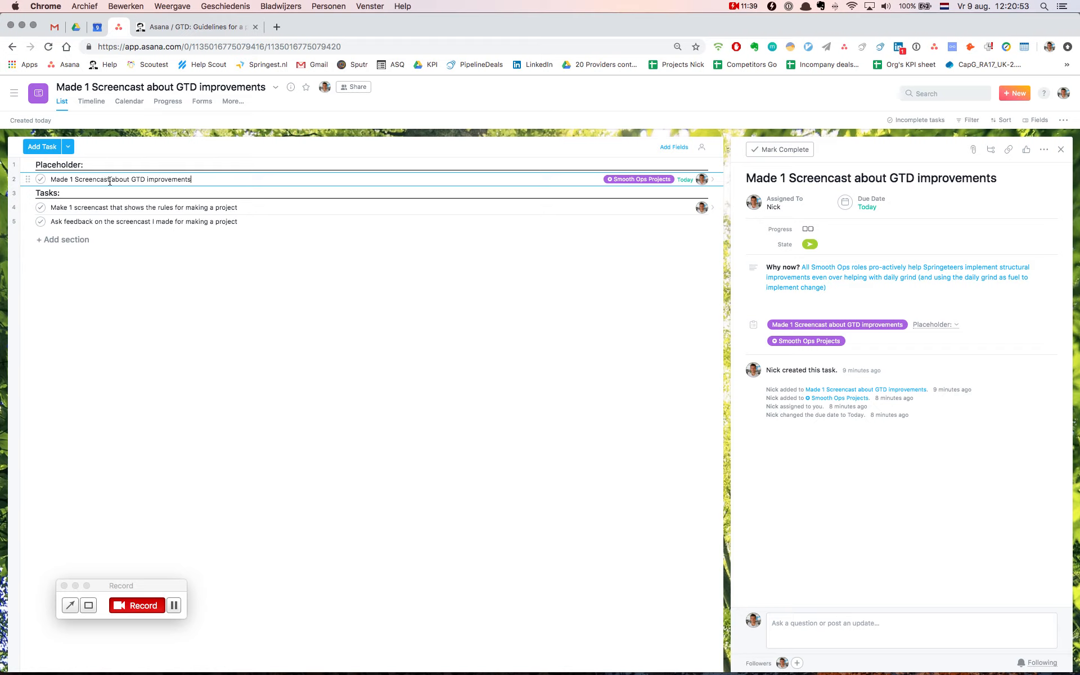
pyautogui.click(52, 179)
pyautogui.moveTo(193, 181); pyautogui.dragTo(51, 180)
pyautogui.click(199, 27)
pyautogui.scroll(-15, 360, 307)
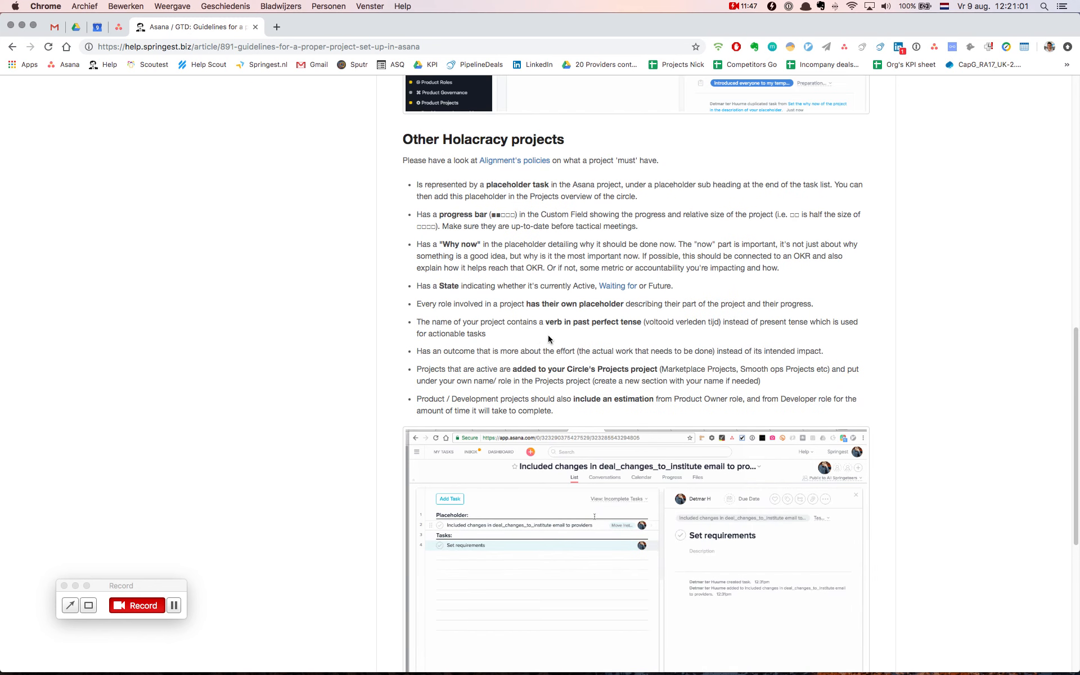
pyautogui.scroll(1, 493, 286)
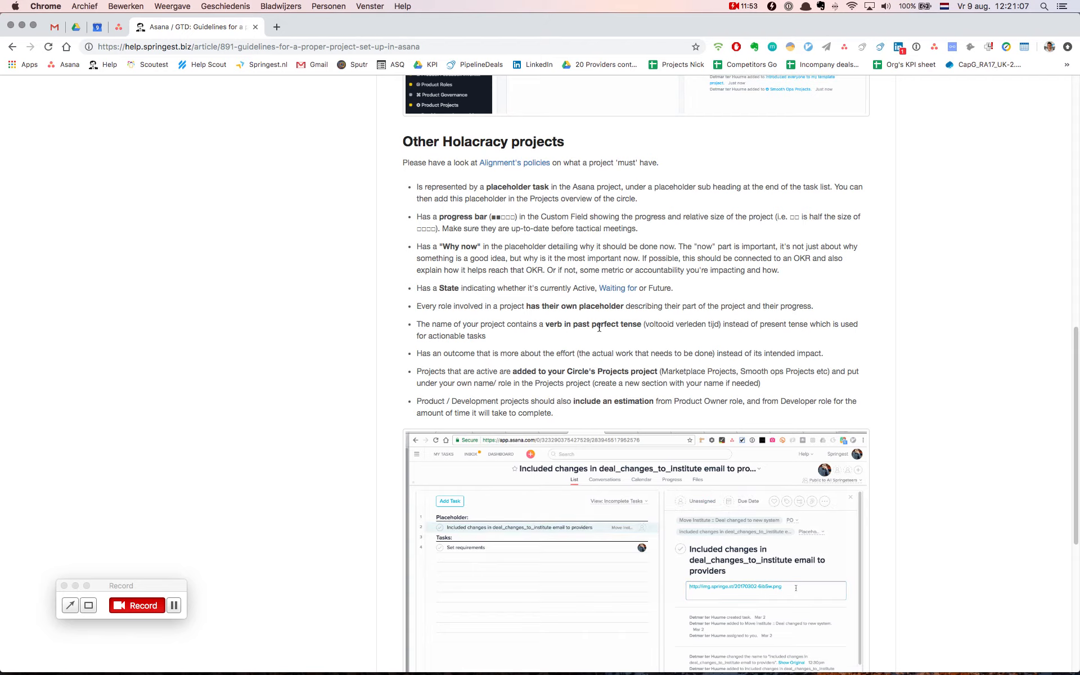
pyautogui.moveTo(642, 327); pyautogui.dragTo(554, 327)
pyautogui.click(554, 327)
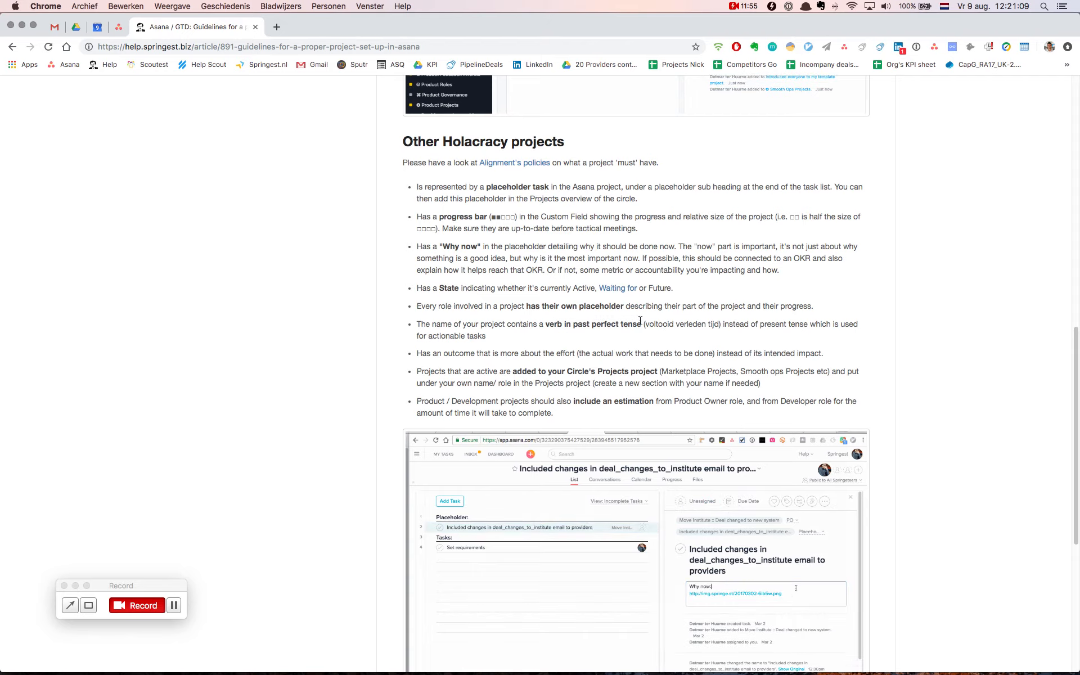
# Review the help article's past perfect tense rule and compare the placeholder's name with the first actionable task in Asana
pyautogui.moveTo(641, 323); pyautogui.dragTo(721, 321)
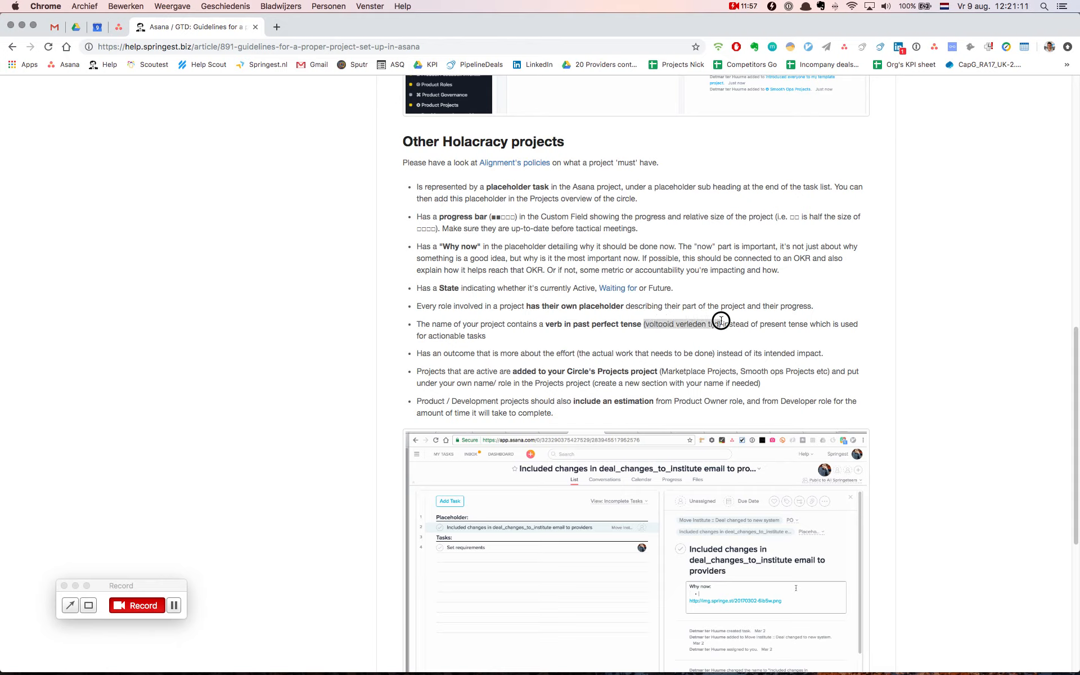
pyautogui.click(721, 321)
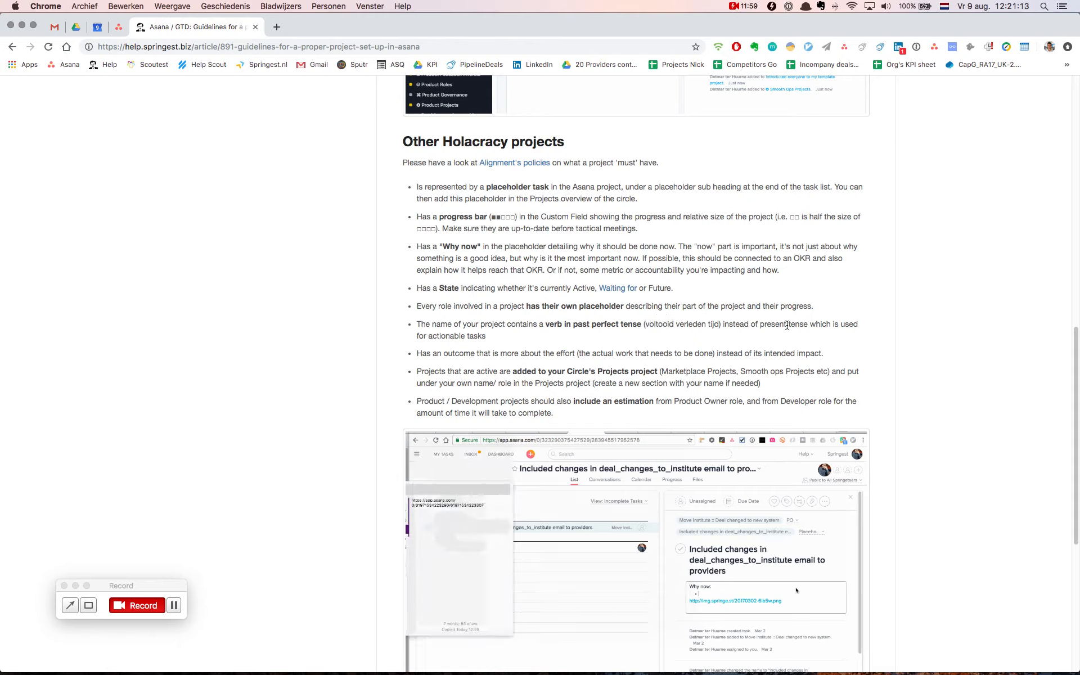
pyautogui.click(118, 27)
pyautogui.click(146, 181)
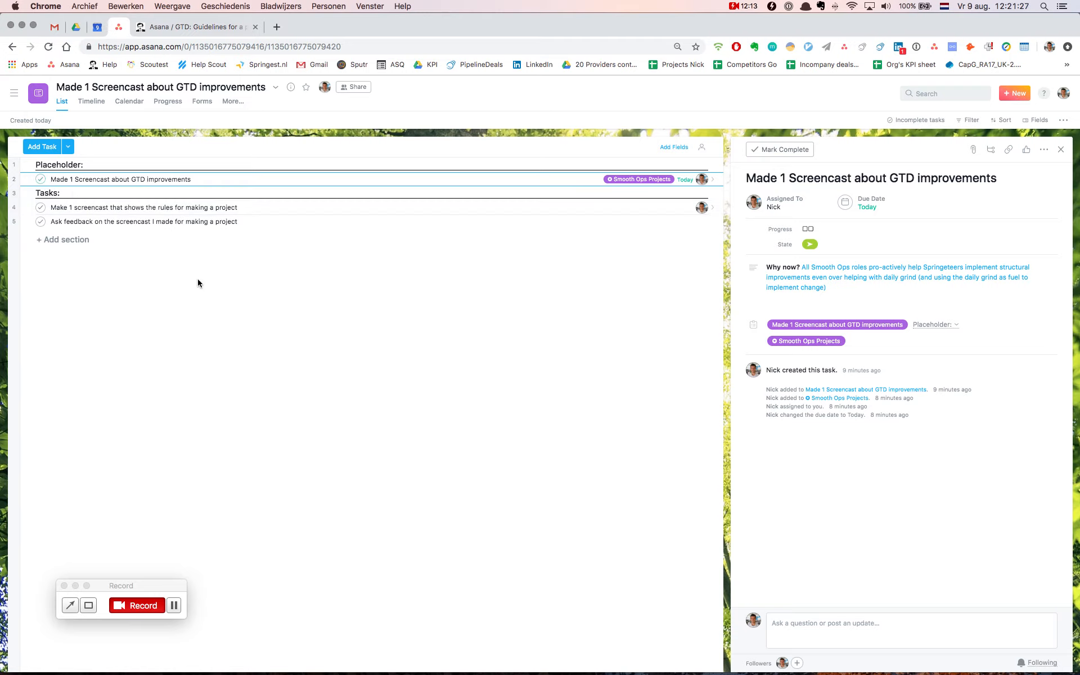
pyautogui.click(148, 211)
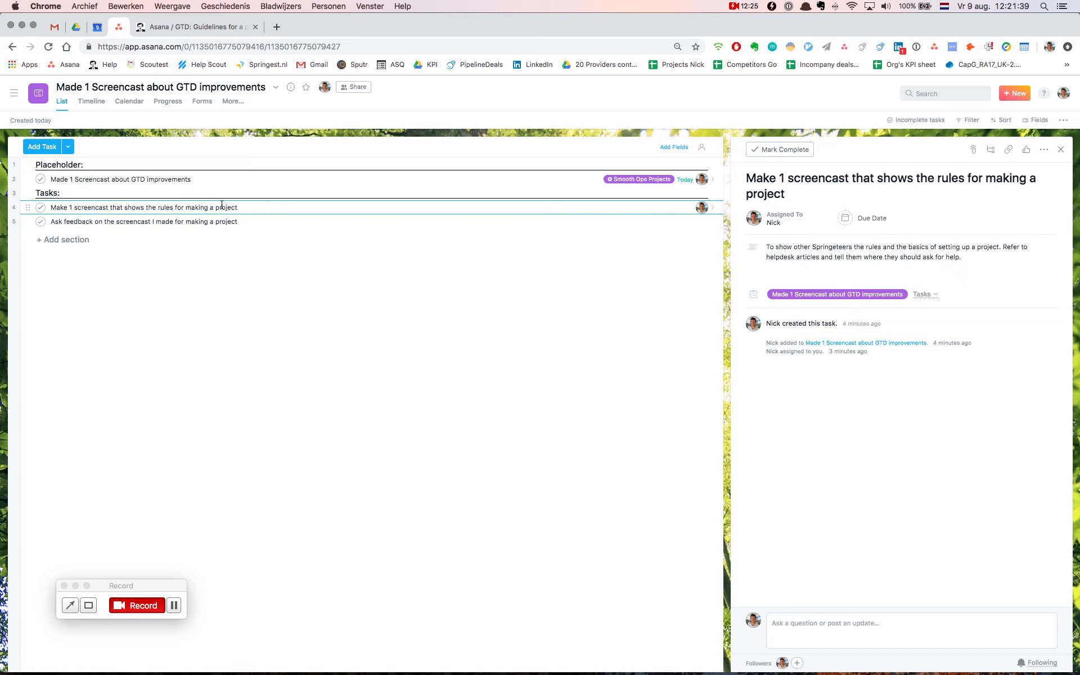
pyautogui.click(184, 179)
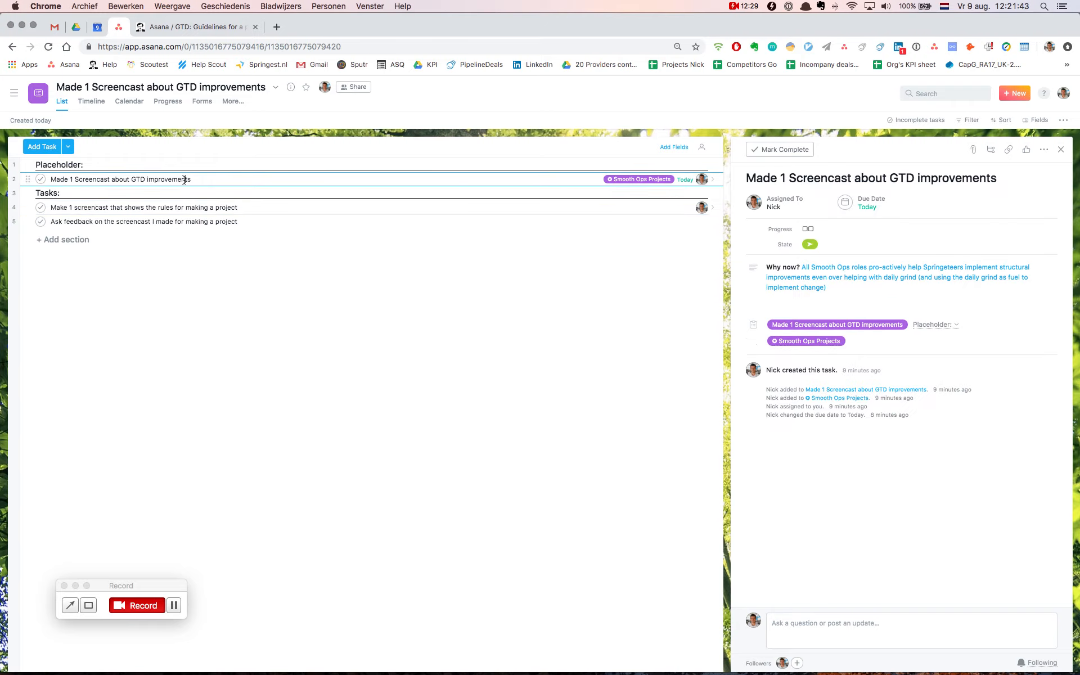
# Describe the "Ask feedback" task as "I want other David Allen reps to give me feedback so that I can improve."
pyautogui.click(195, 221)
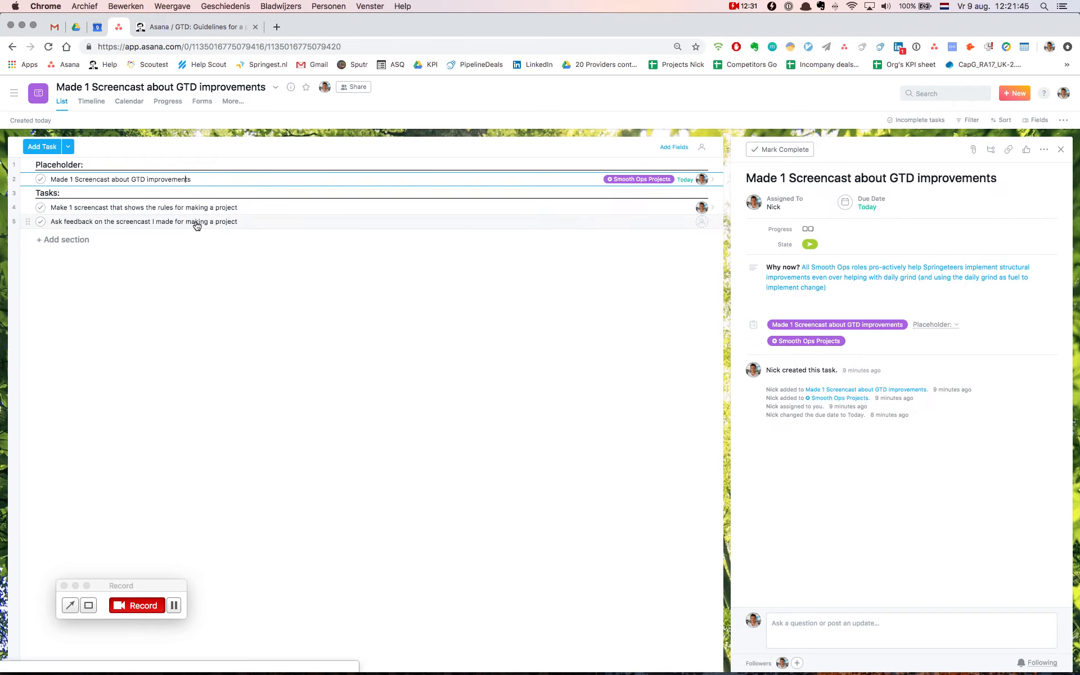
pyautogui.click(824, 245)
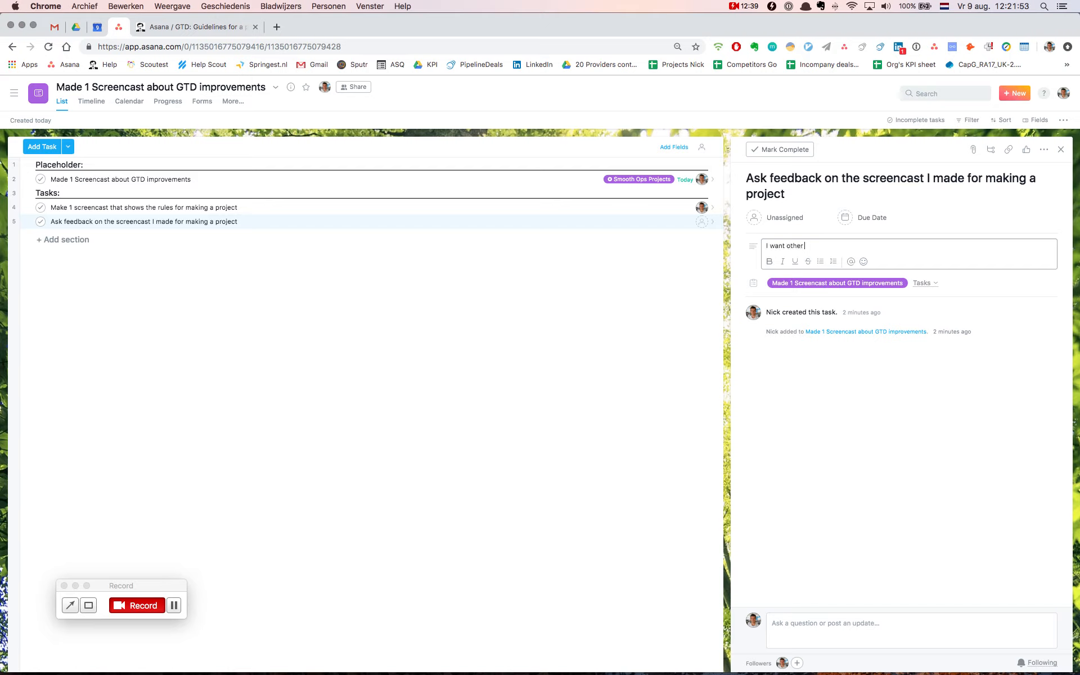
pyautogui.write('I want other David')
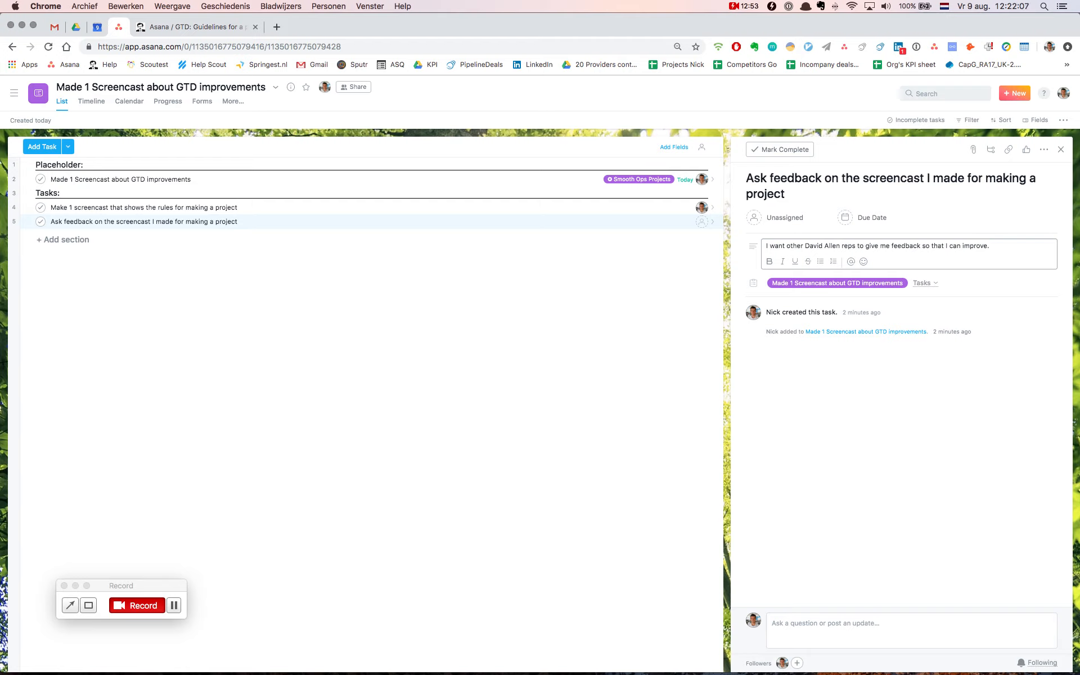
# Assign the "Ask feedback" task to yourself
pyautogui.click(784, 217)
pyautogui.write('nick')
pyautogui.press('Return')
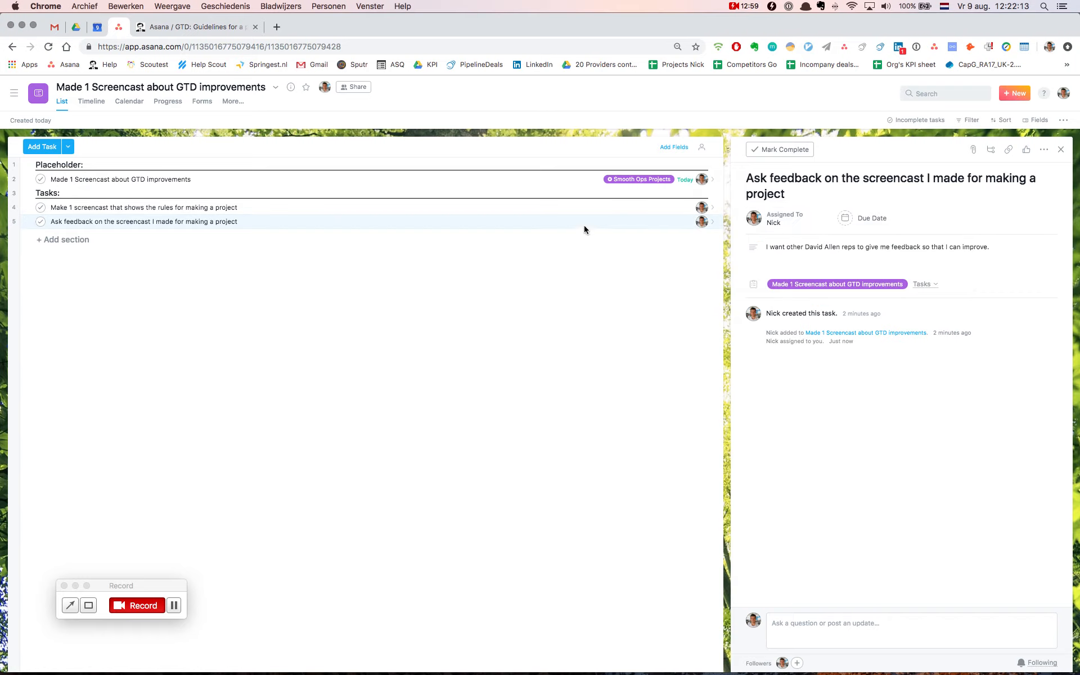
# Mark the feedback task as dependent on "Make 1 screencast that shows the rules for making a project"
pyautogui.click(1043, 149)
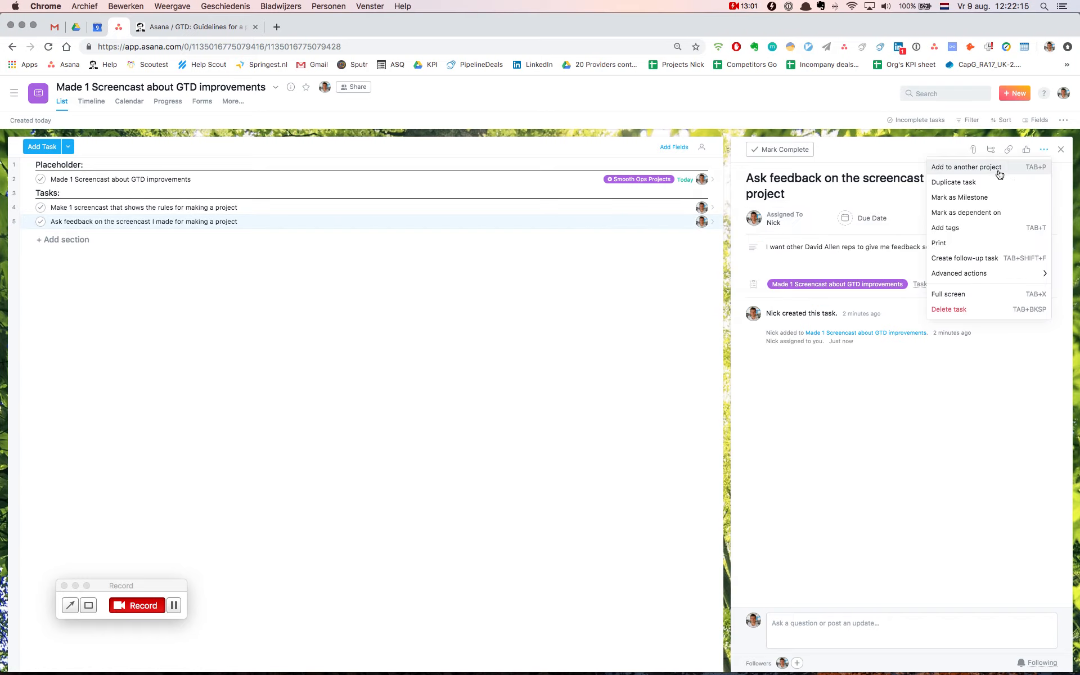
pyautogui.click(978, 217)
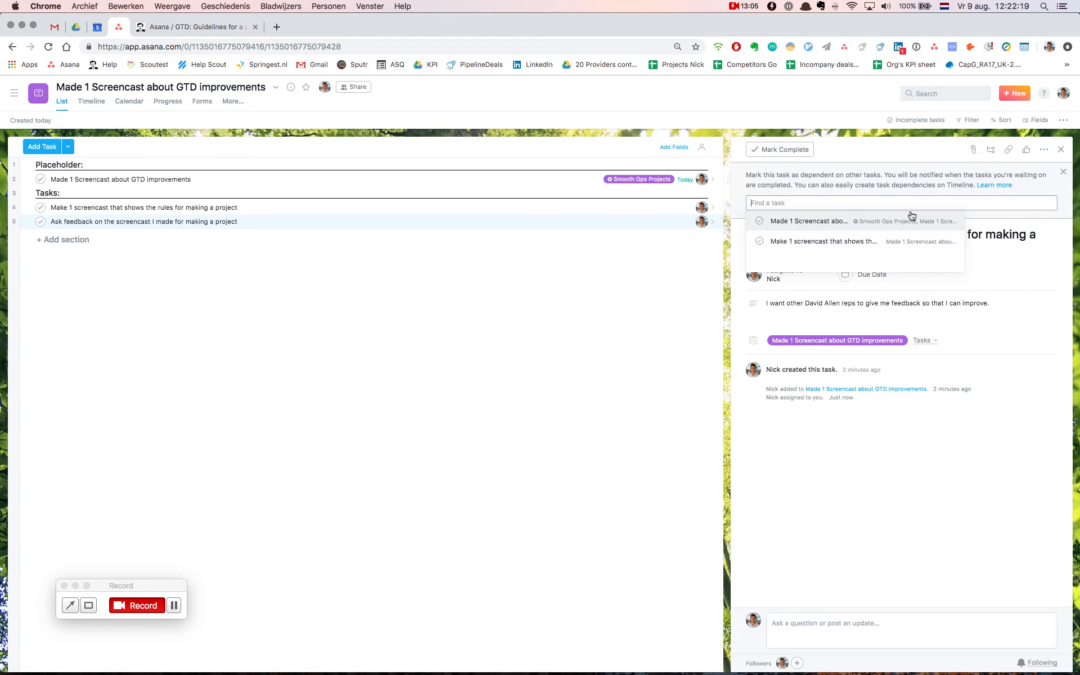
pyautogui.write('majk')
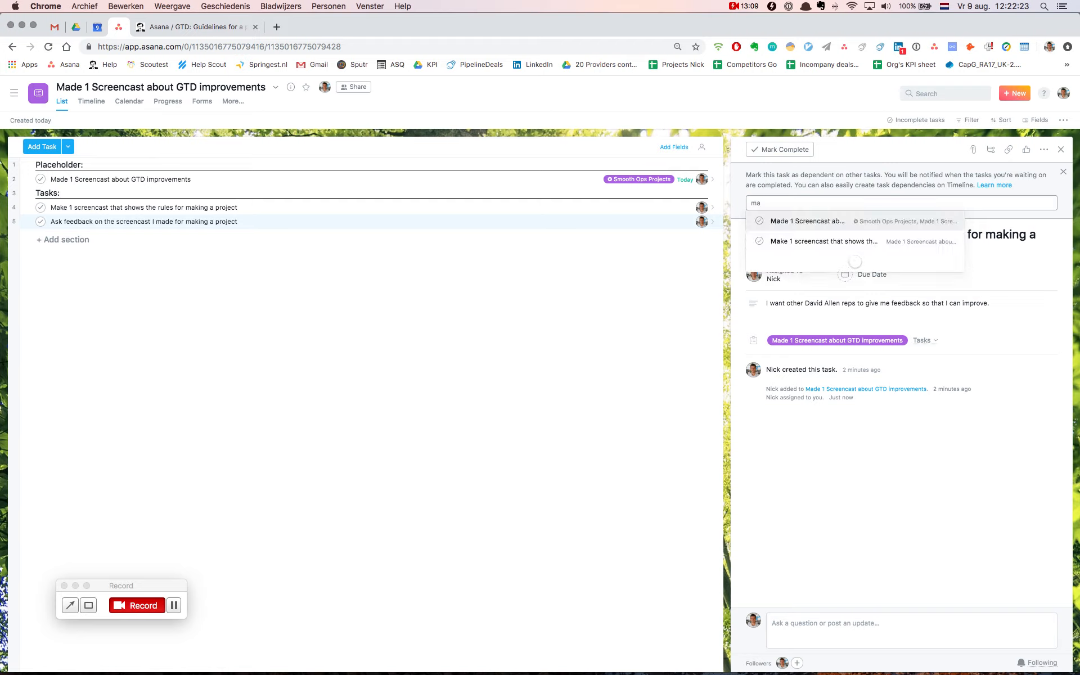
pyautogui.press('Return')
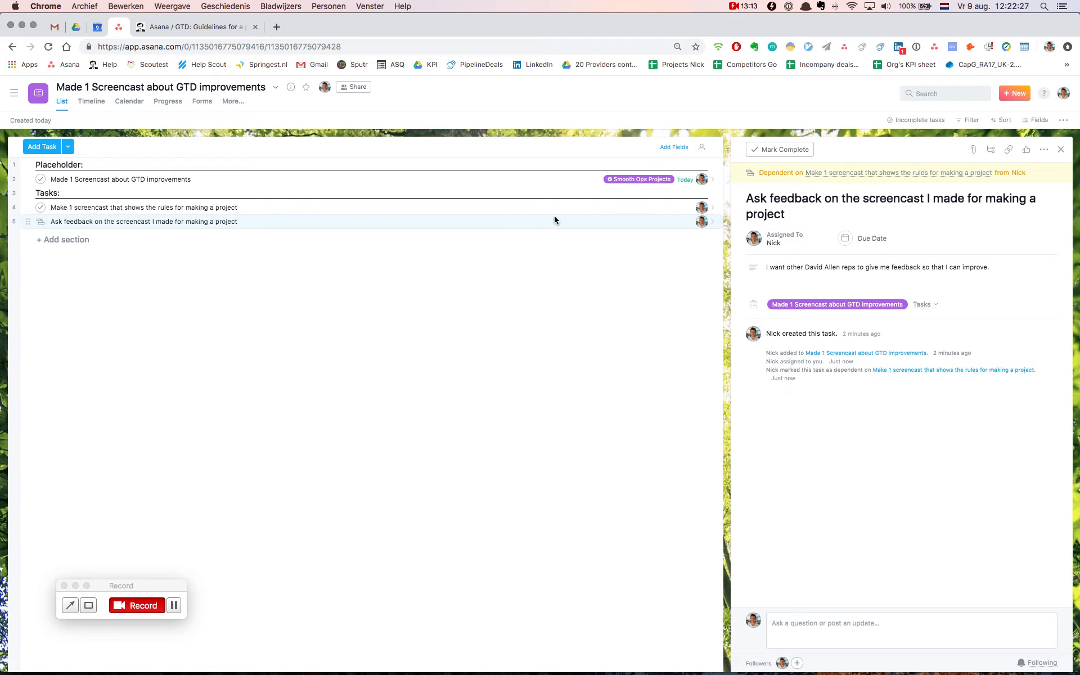
# Review the dependency between the screencast task and the feedback task in their details
pyautogui.click(271, 207)
pyautogui.click(236, 222)
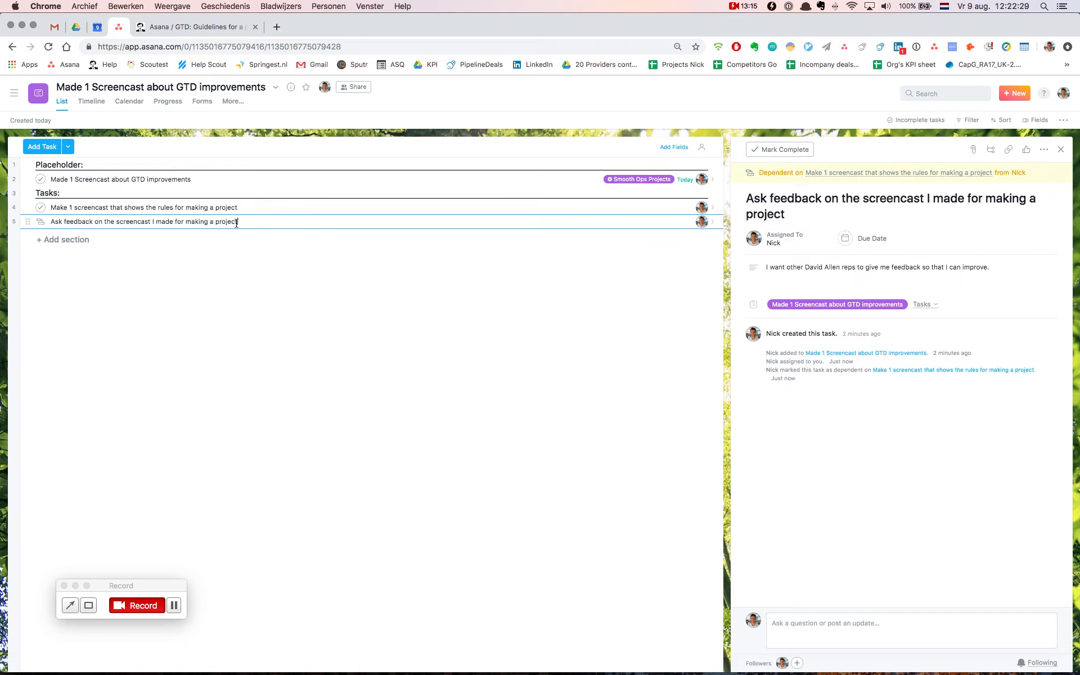
pyautogui.click(141, 207)
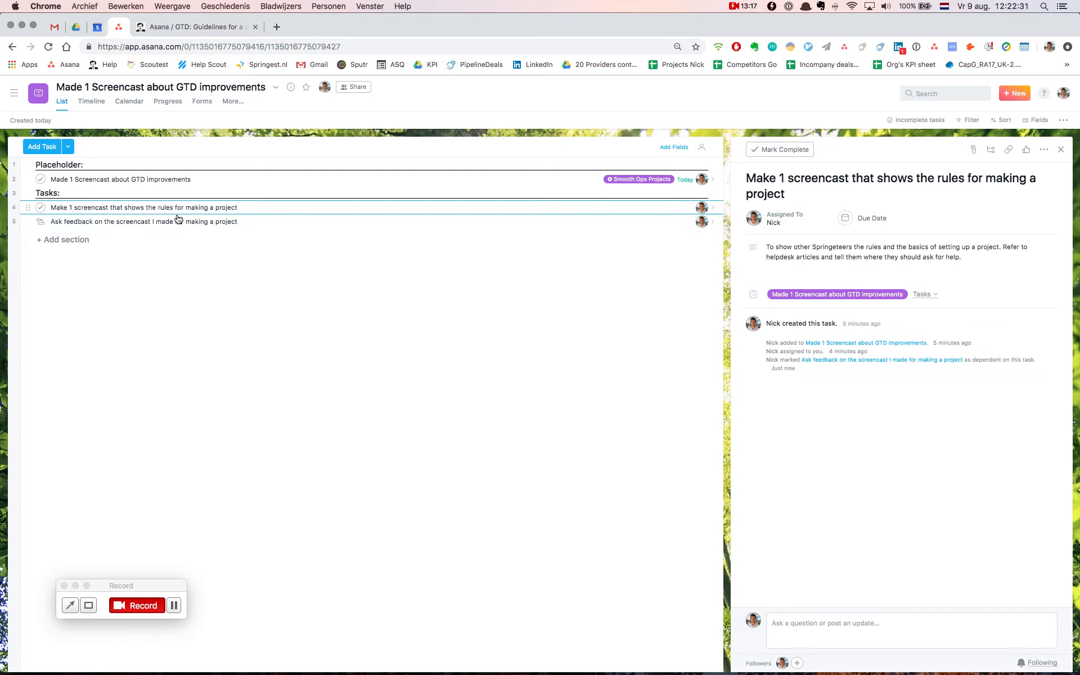
pyautogui.click(273, 223)
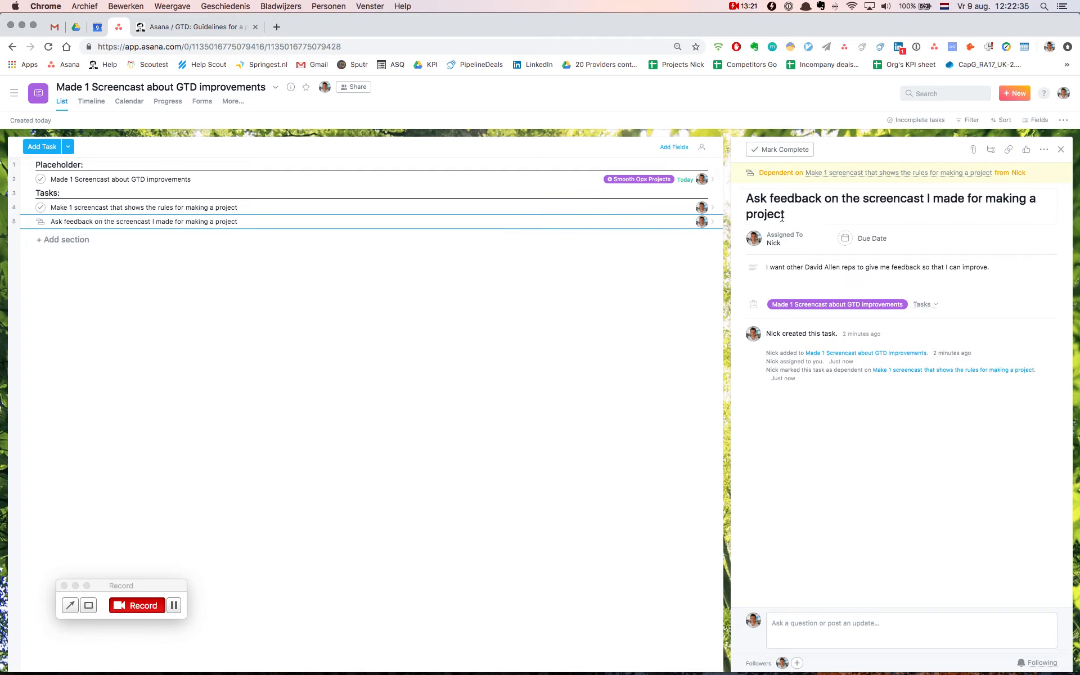
pyautogui.click(812, 266)
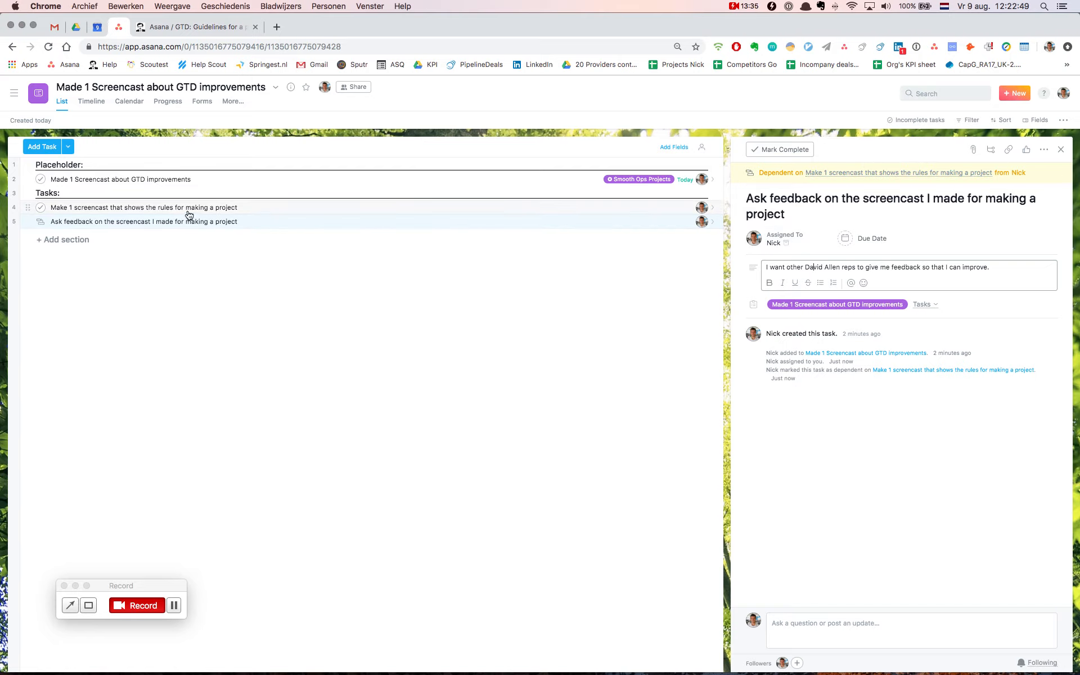
pyautogui.click(157, 208)
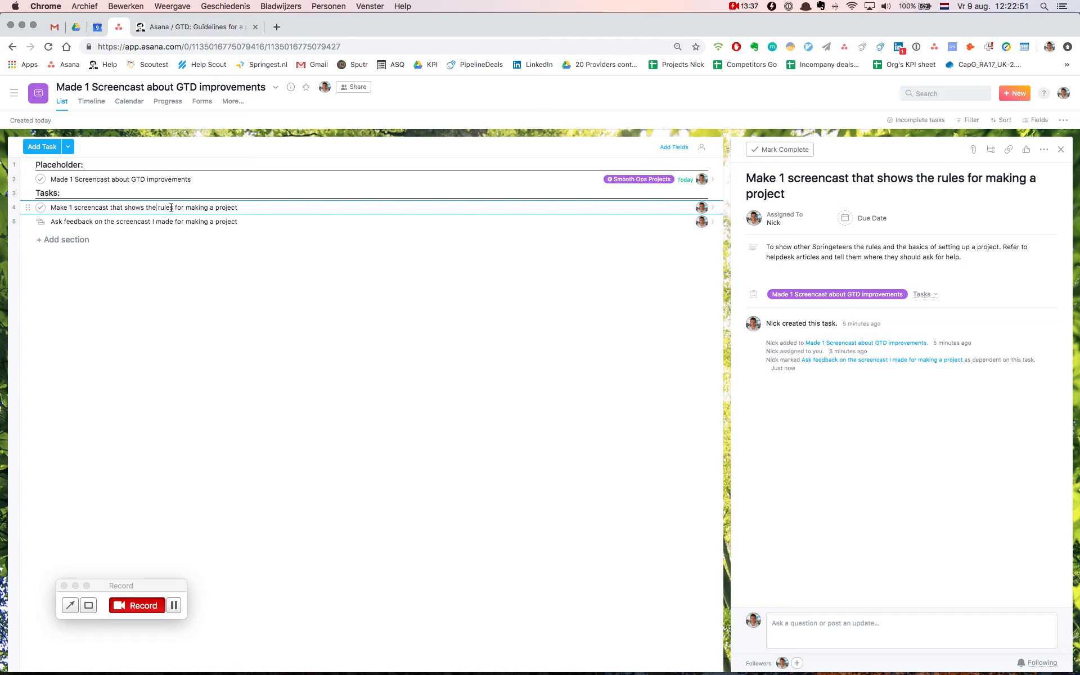
# Add a third task under Tasks named "Put Screencast in helpdesk articles and in Springest onboarding project"
pyautogui.click(177, 222)
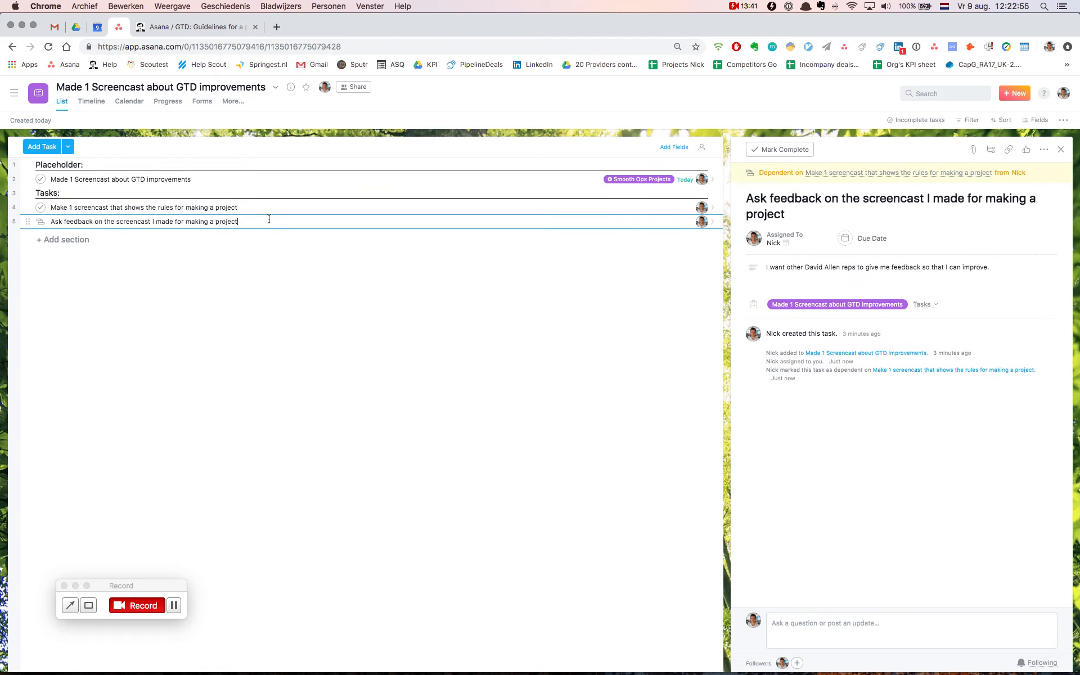
pyautogui.press('Return')
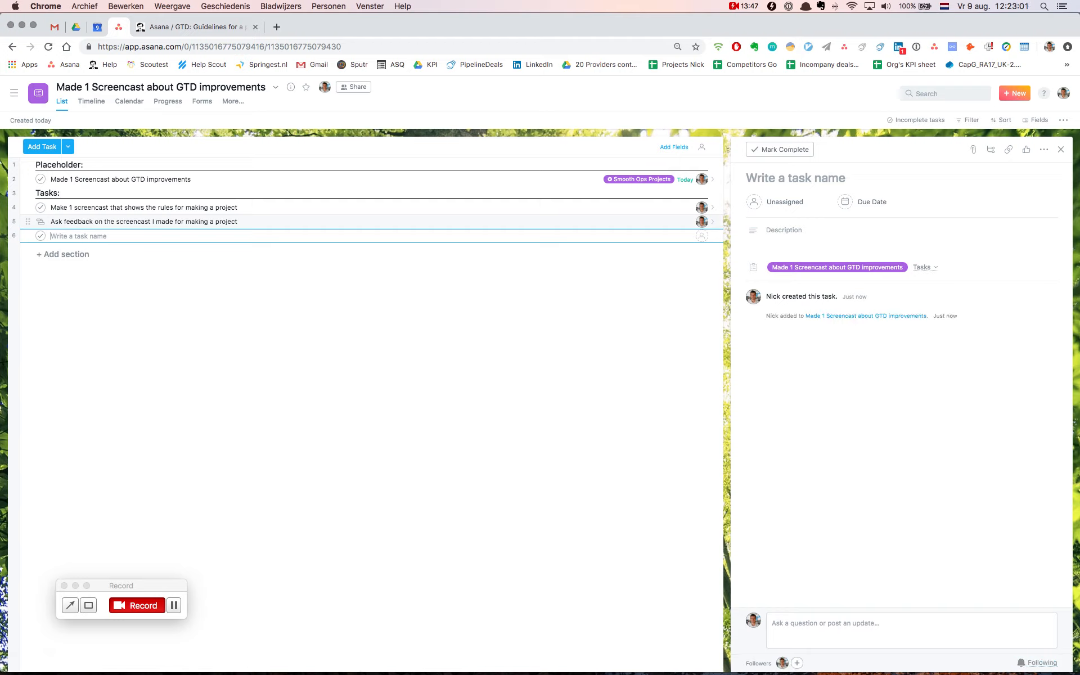
pyautogui.write('Put Scree')
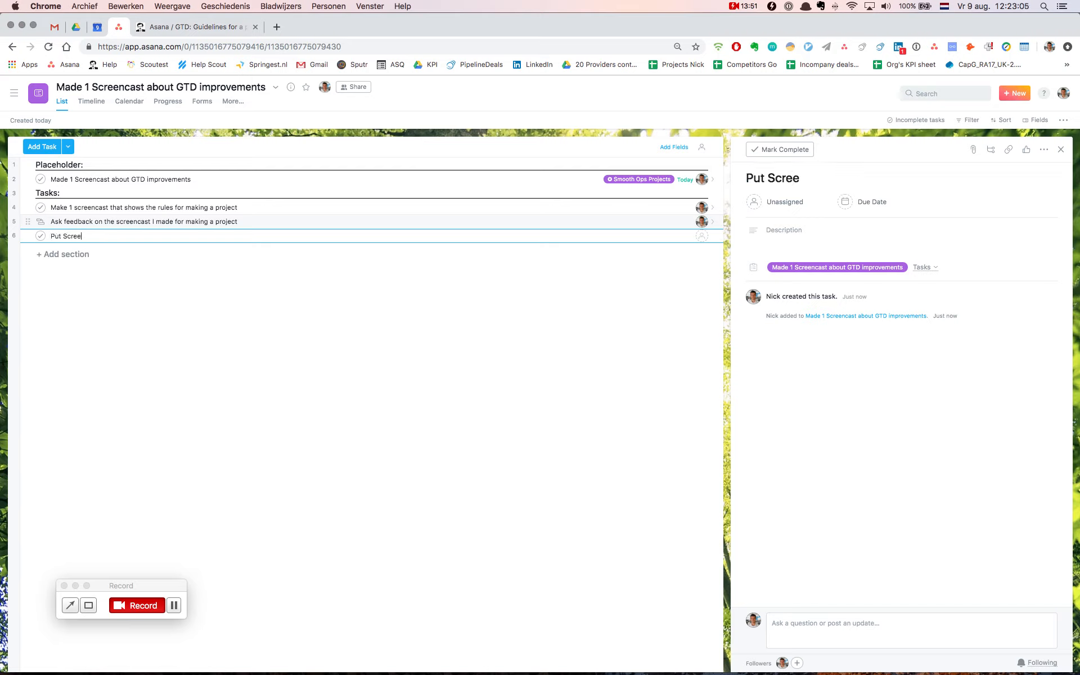
pyautogui.write('ncast in helpod')
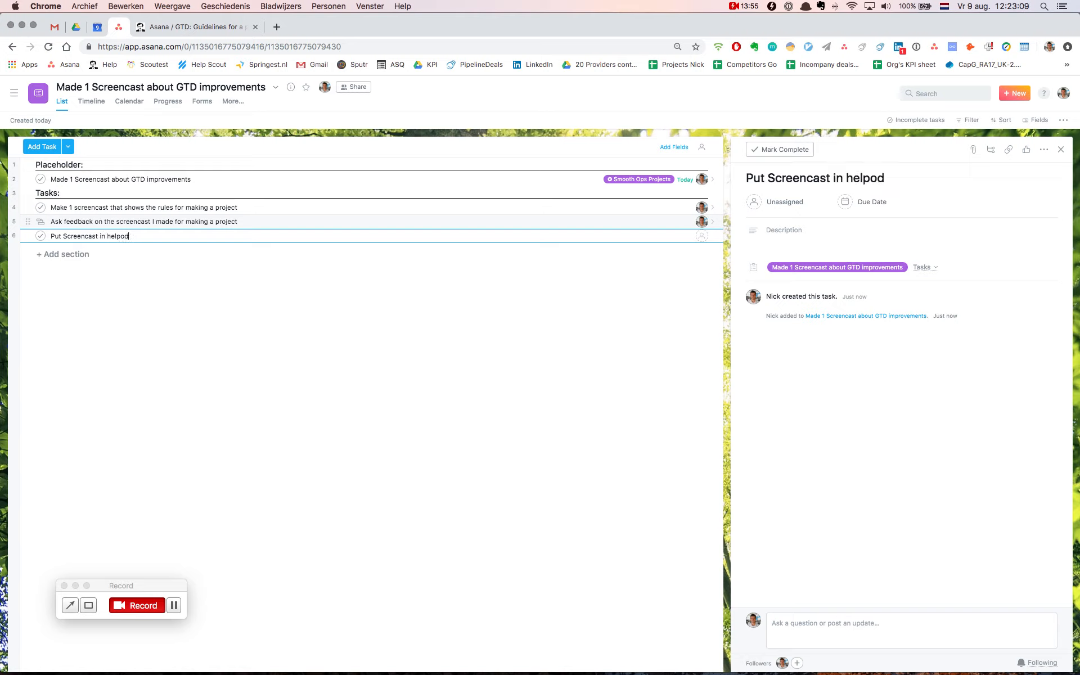
pyautogui.press('BackSpace')
pyautogui.press('BackSpace')
pyautogui.write('desk articke')
pyautogui.press('BackSpace')
pyautogui.press('BackSpace')
pyautogui.write('les and ')
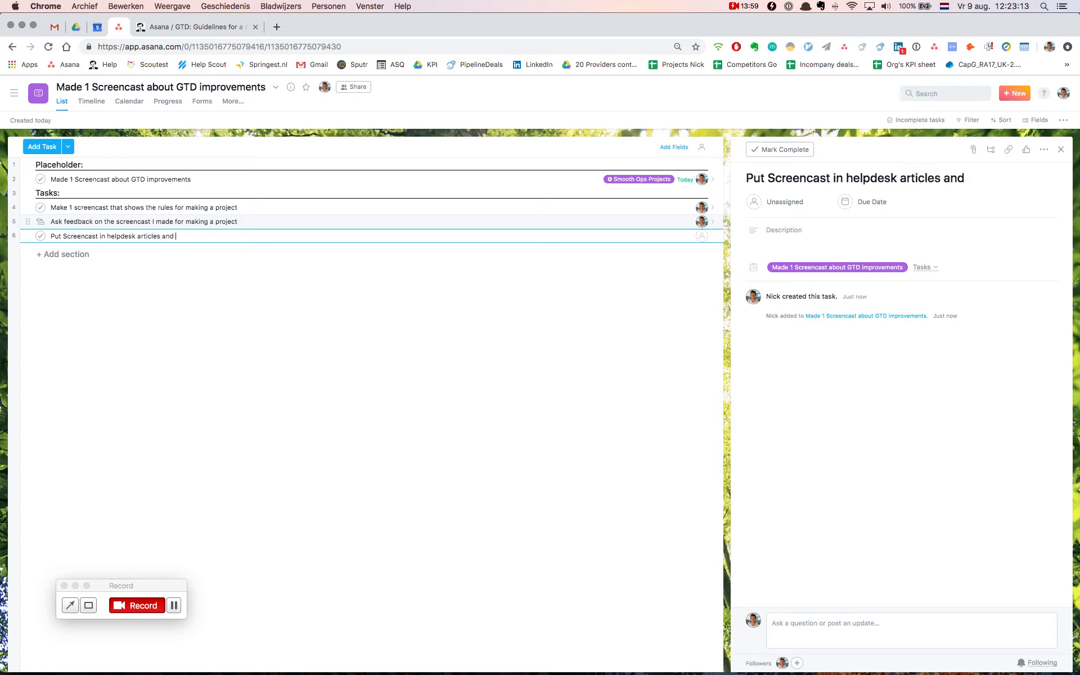
pyautogui.write('in Springest ')
pyautogui.write('onboardi')
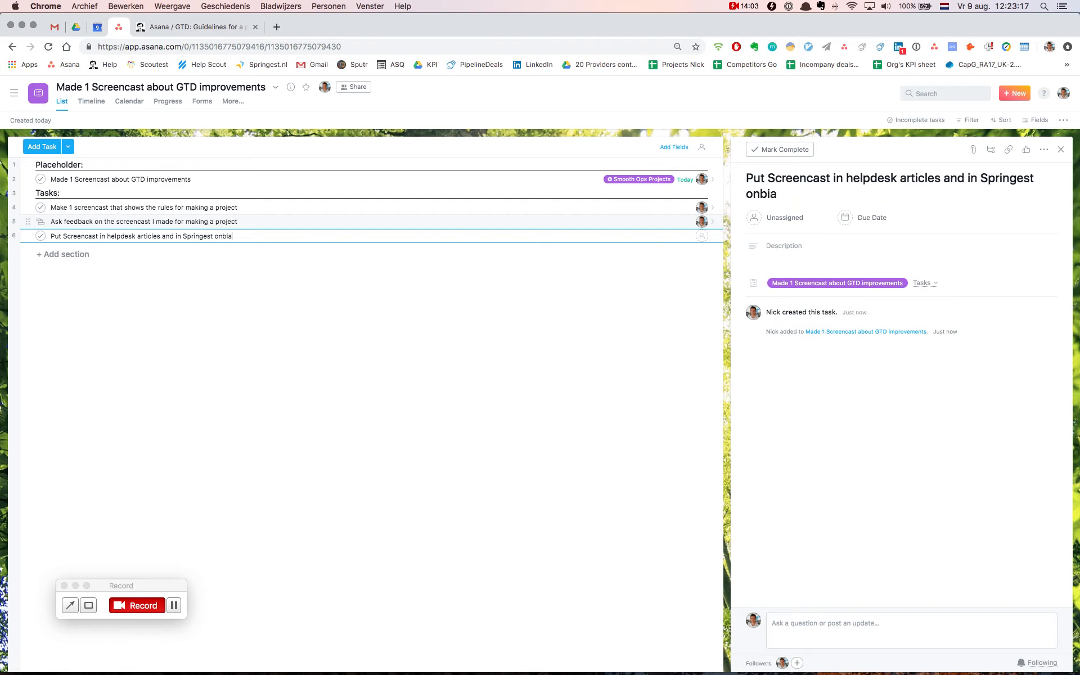
pyautogui.write('ng projects')
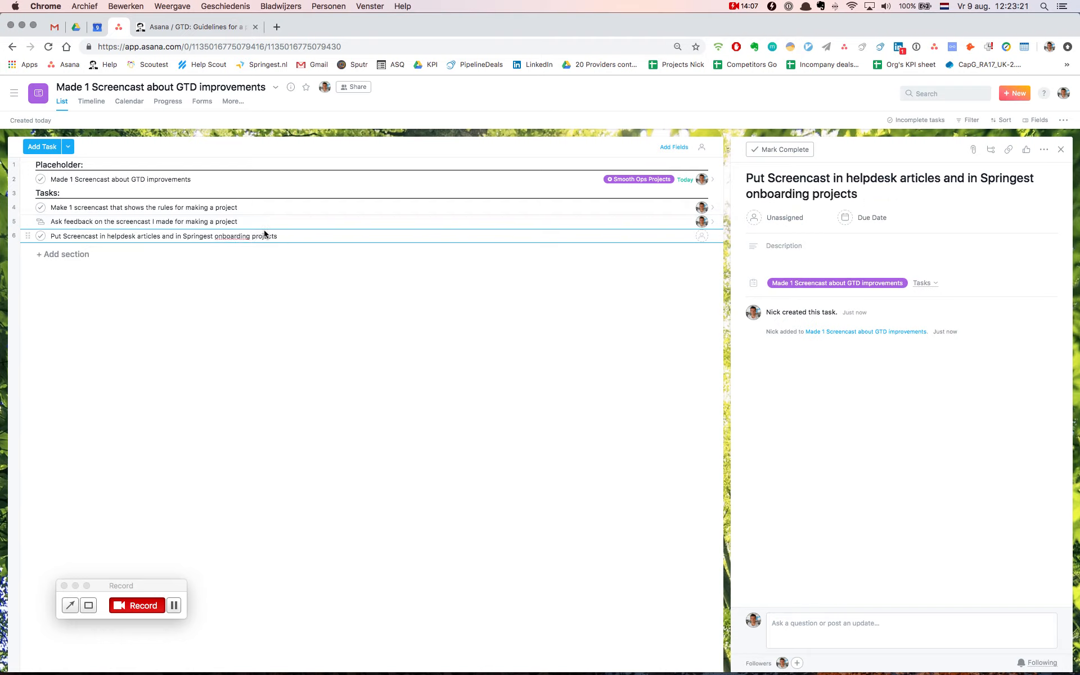
pyautogui.press('BackSpace')
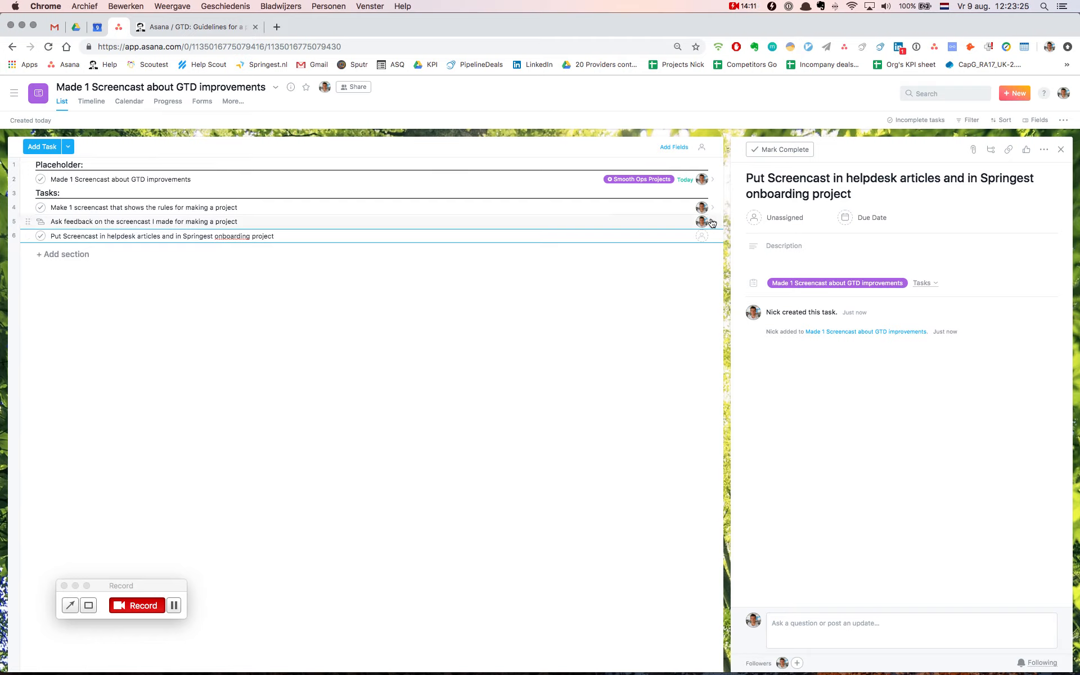
# Assign the third task to yourself and mark it as dependent on "Ask feedback on the screencast I made for making a project"
pyautogui.click(754, 218)
pyautogui.click(783, 239)
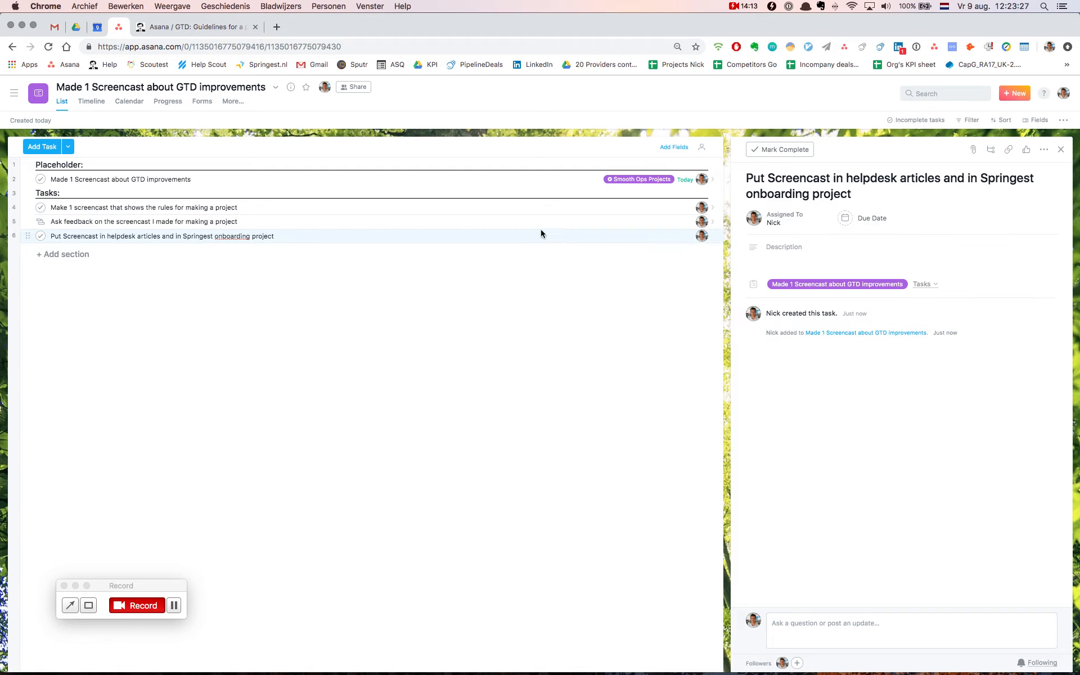
pyautogui.click(1043, 149)
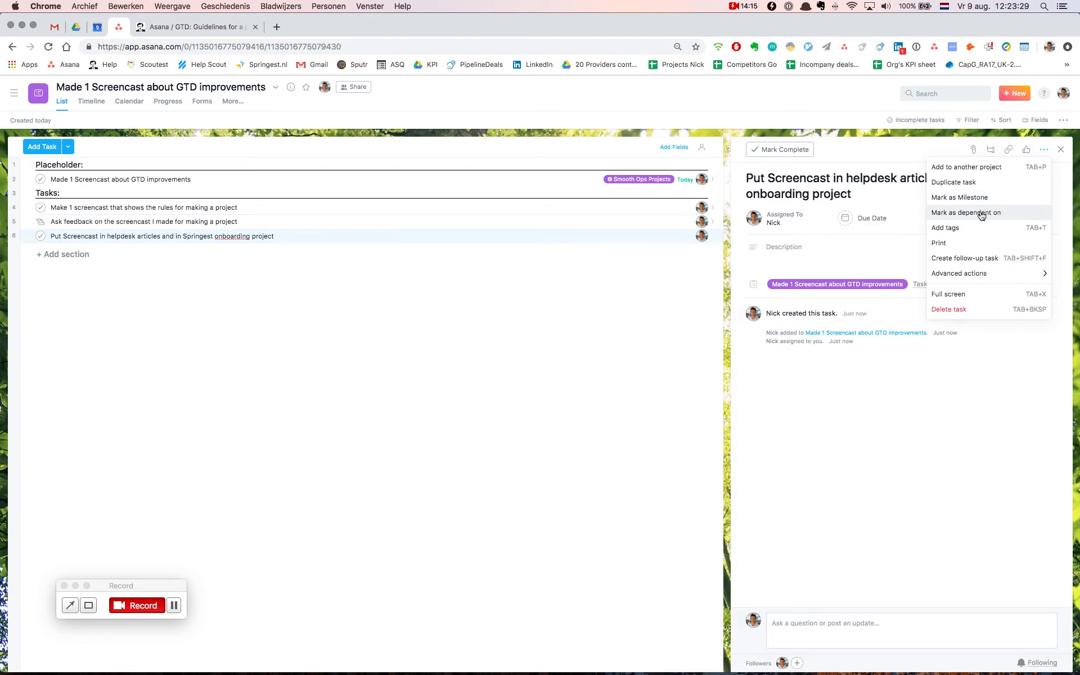
pyautogui.click(979, 212)
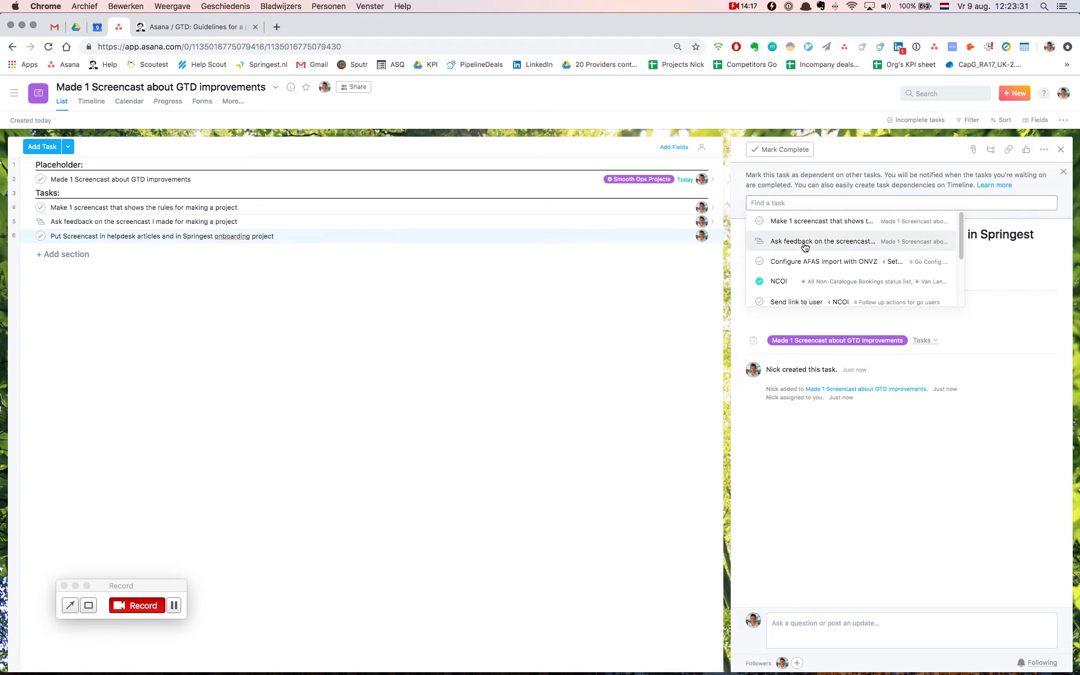
pyautogui.click(798, 241)
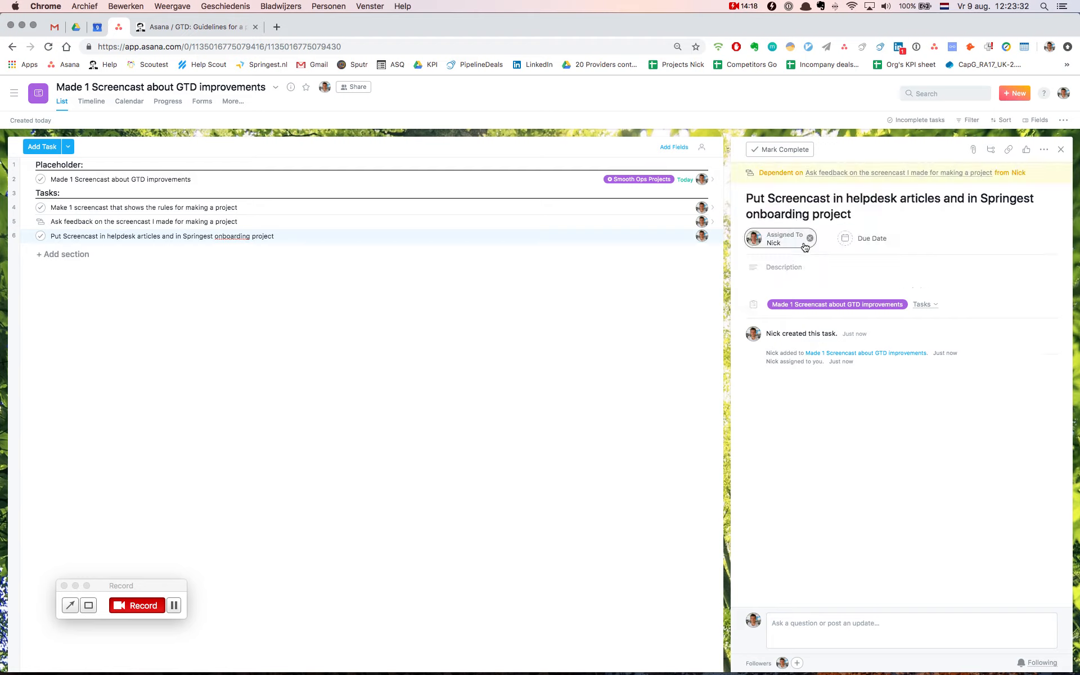
# Look through the details of all three tasks under Tasks to check their order of dependencies
pyautogui.click(130, 221)
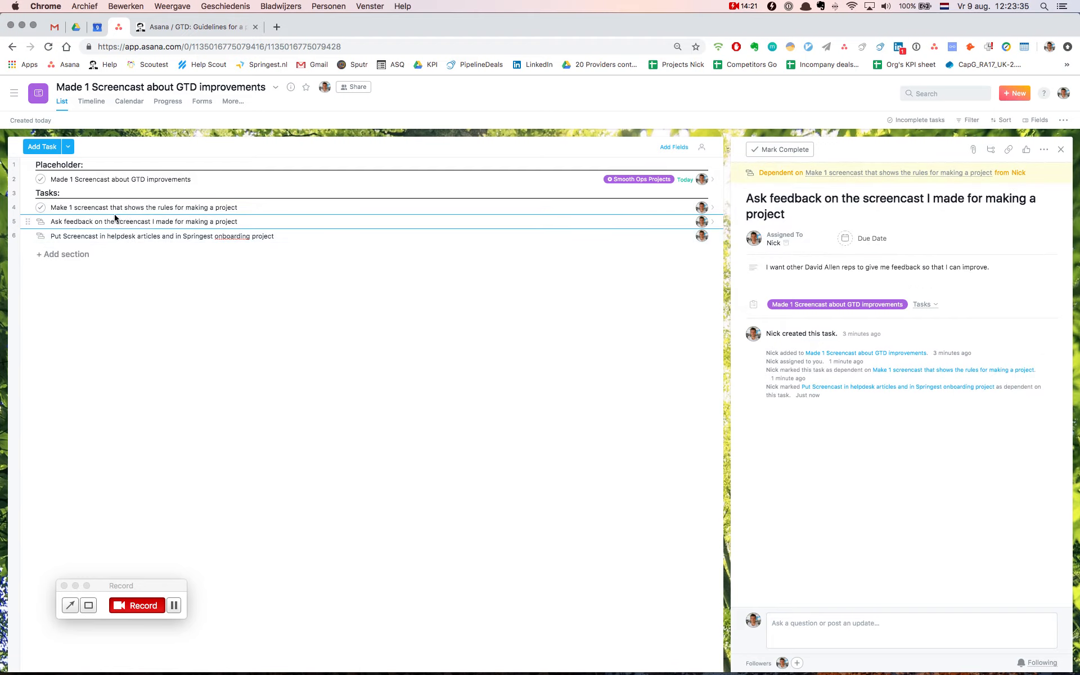
pyautogui.click(123, 208)
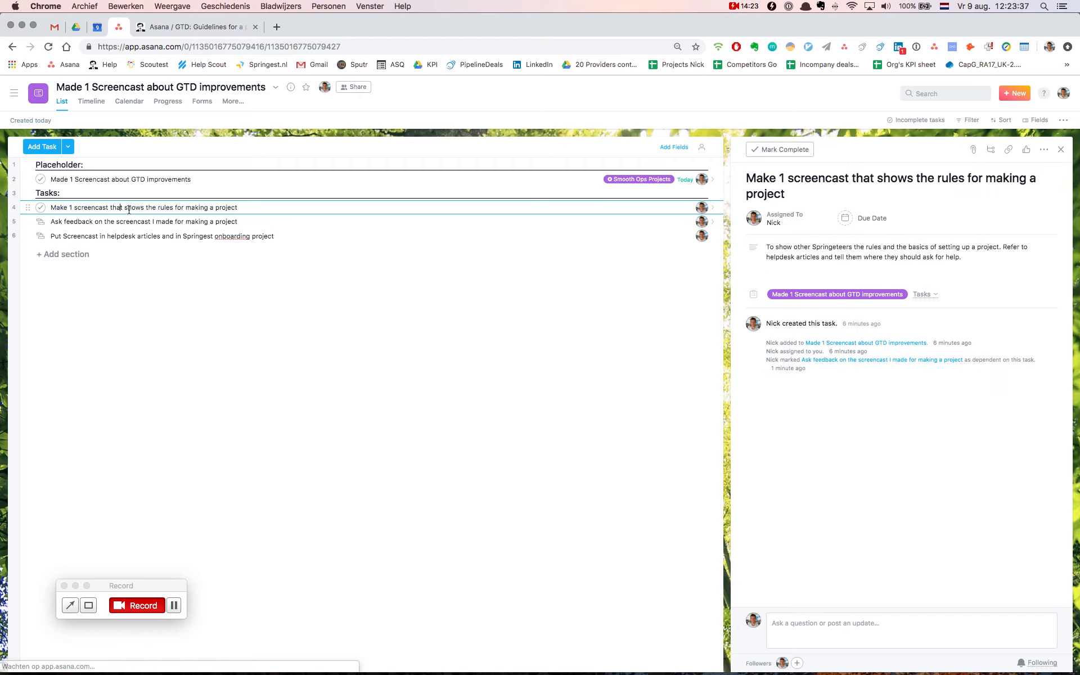
pyautogui.click(131, 221)
pyautogui.click(133, 236)
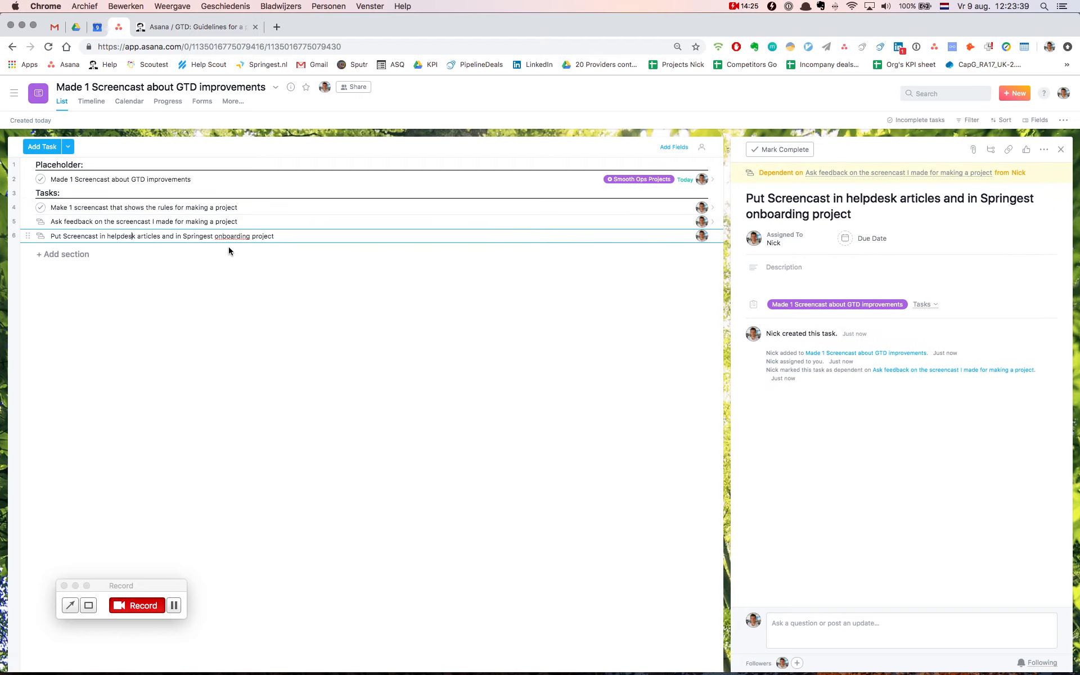
# Extend the placeholder task's Progress field to three empty boxes
pyautogui.click(181, 180)
pyautogui.click(849, 227)
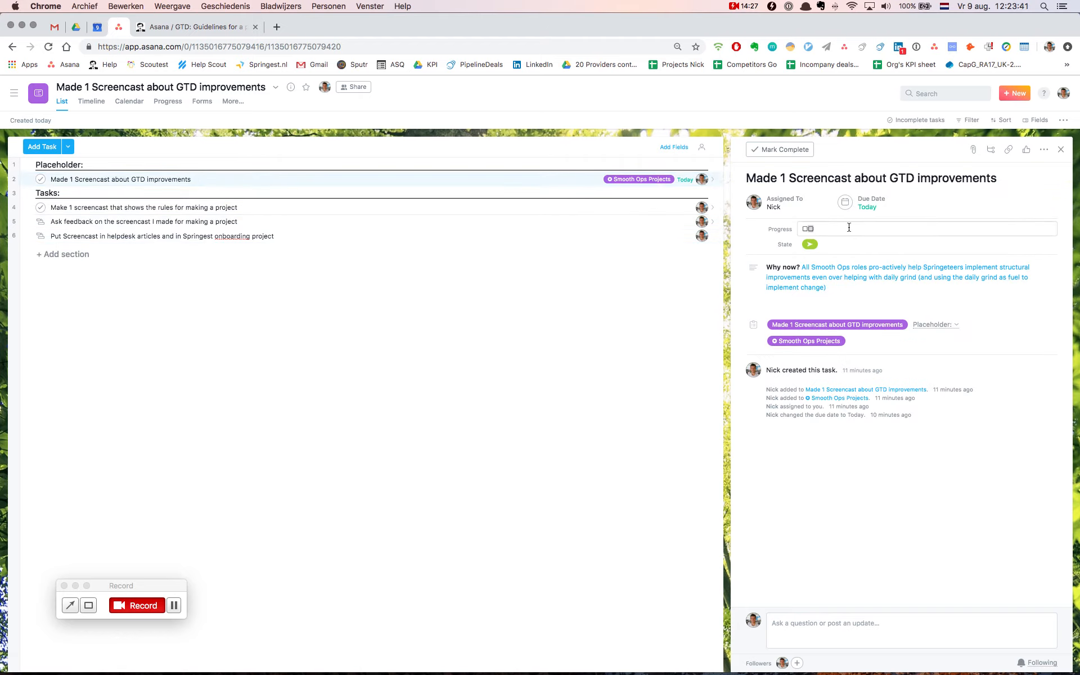
pyautogui.press('Right')
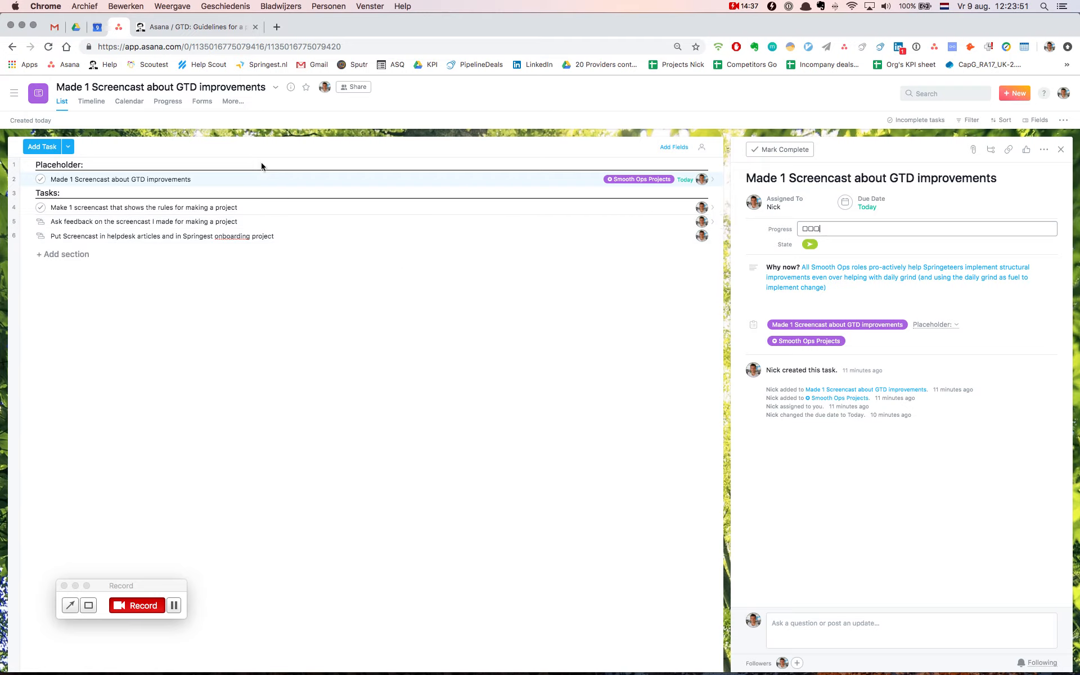
# Open the Springest Roles site in a separate browser tab, search the roles for "david" and view the David Allen Rep role
pyautogui.click(283, 27)
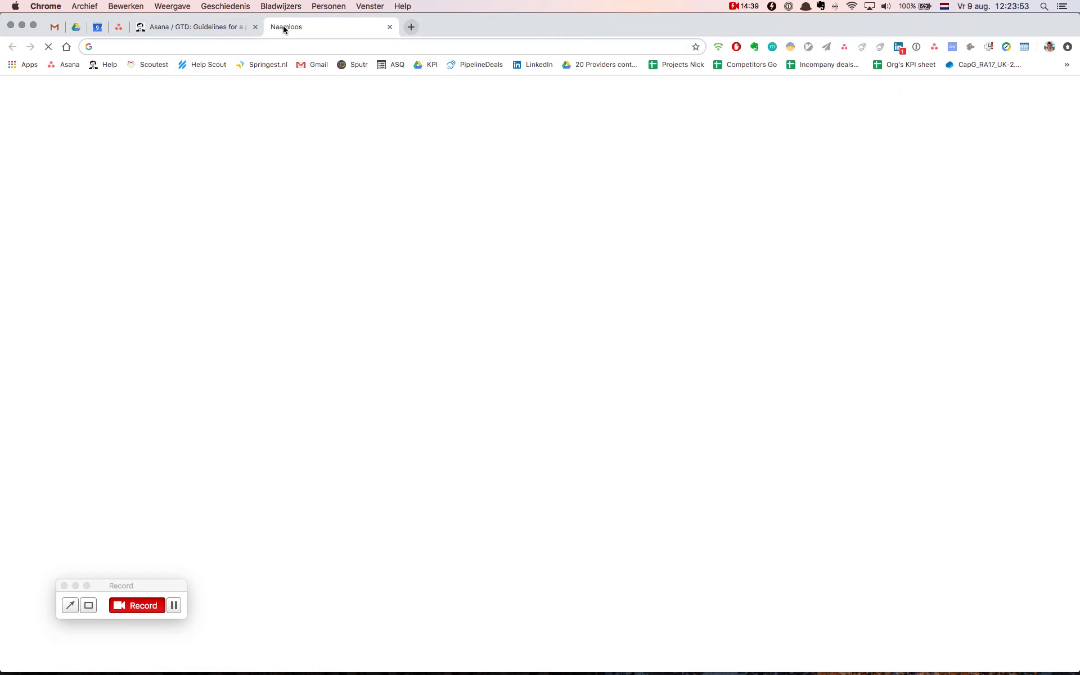
pyautogui.write('roles')
pyautogui.press('Return')
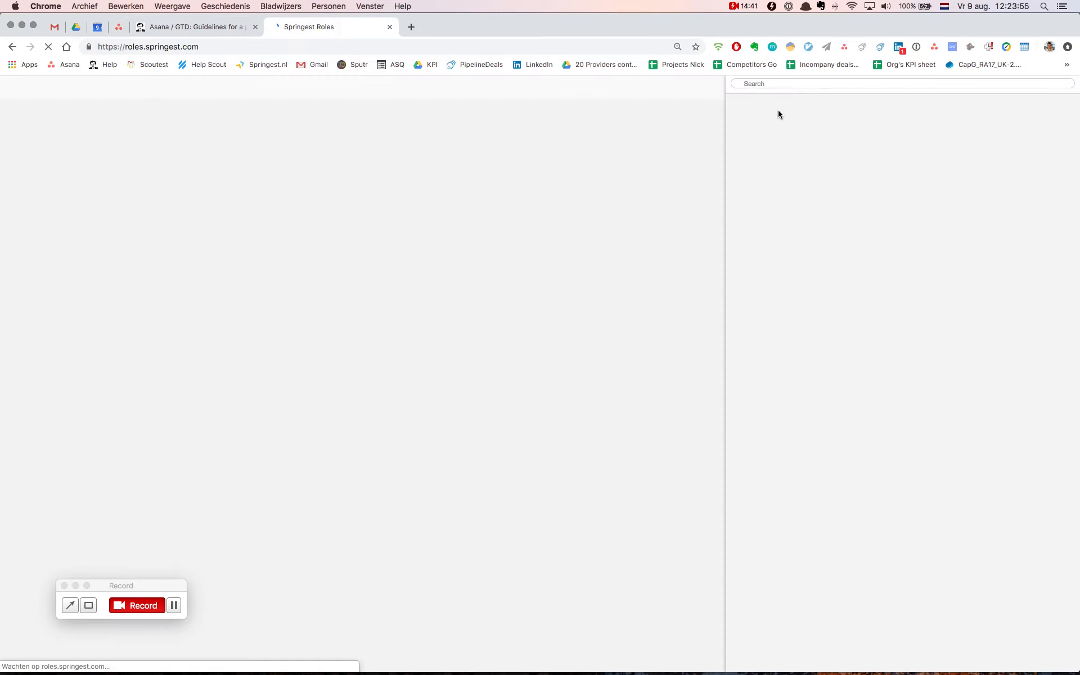
pyautogui.click(760, 85)
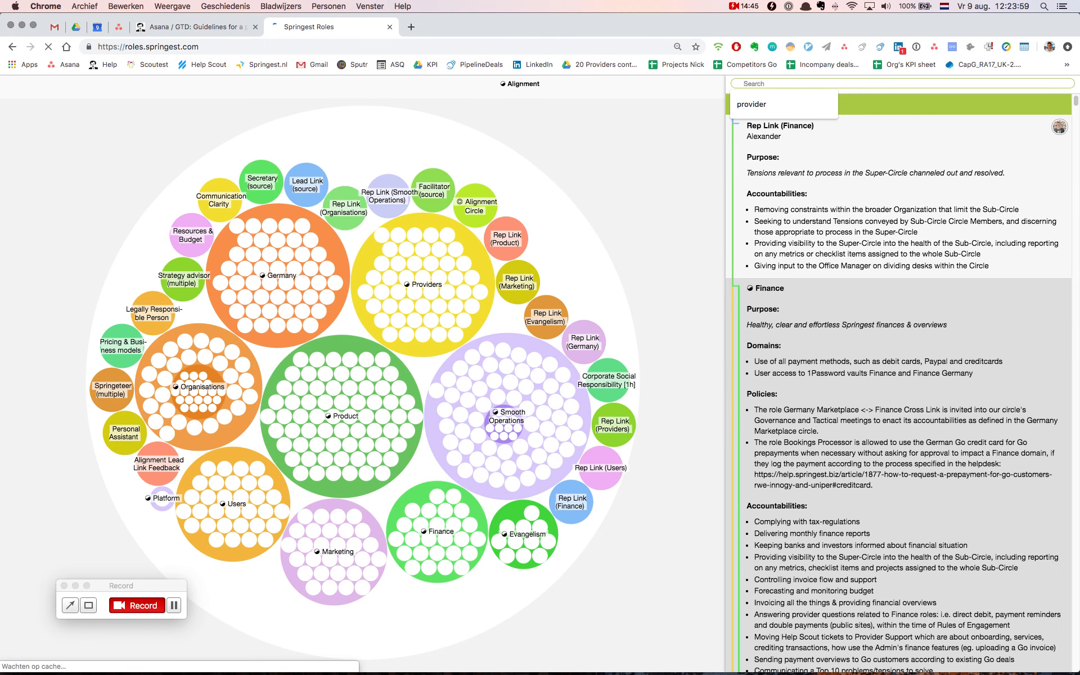
pyautogui.write('david')
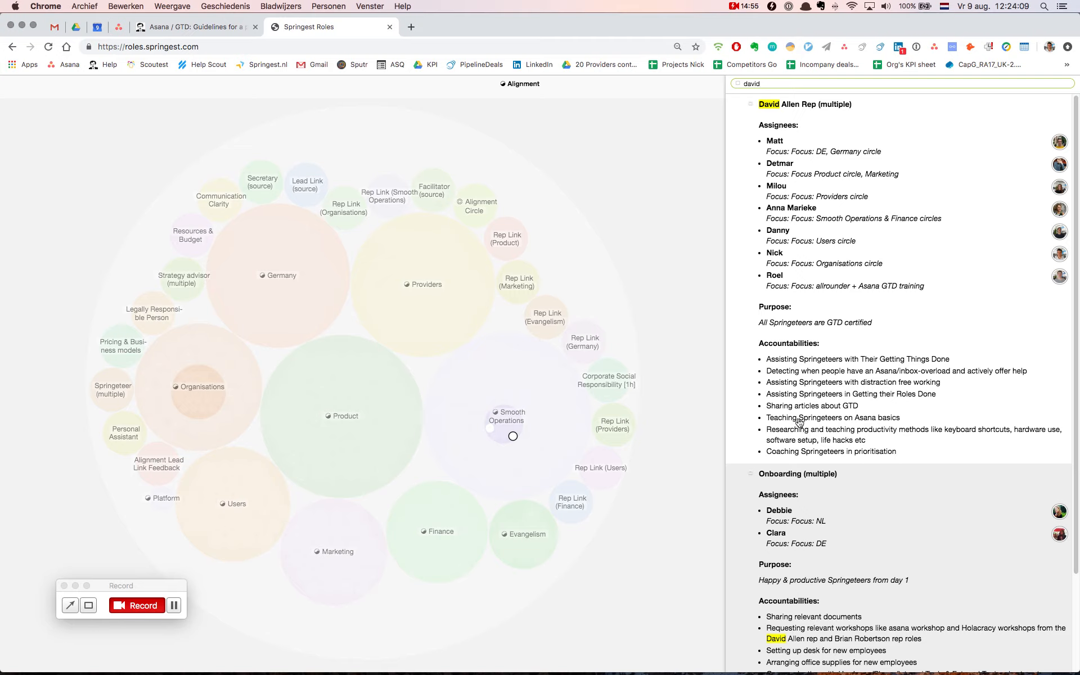
pyautogui.click(898, 421)
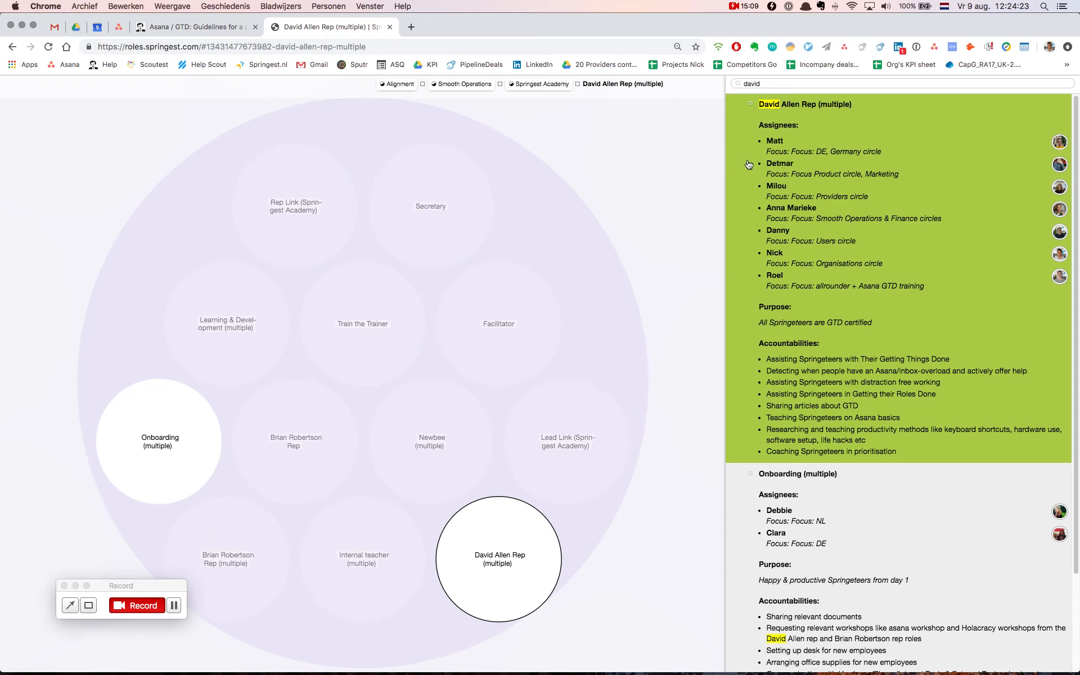
# Back in Asana, open the Smooth Ops Projects overview and move the "Made 1 Screencast about GTD improvements" task into the Springest Academy & GTD section
pyautogui.click(118, 28)
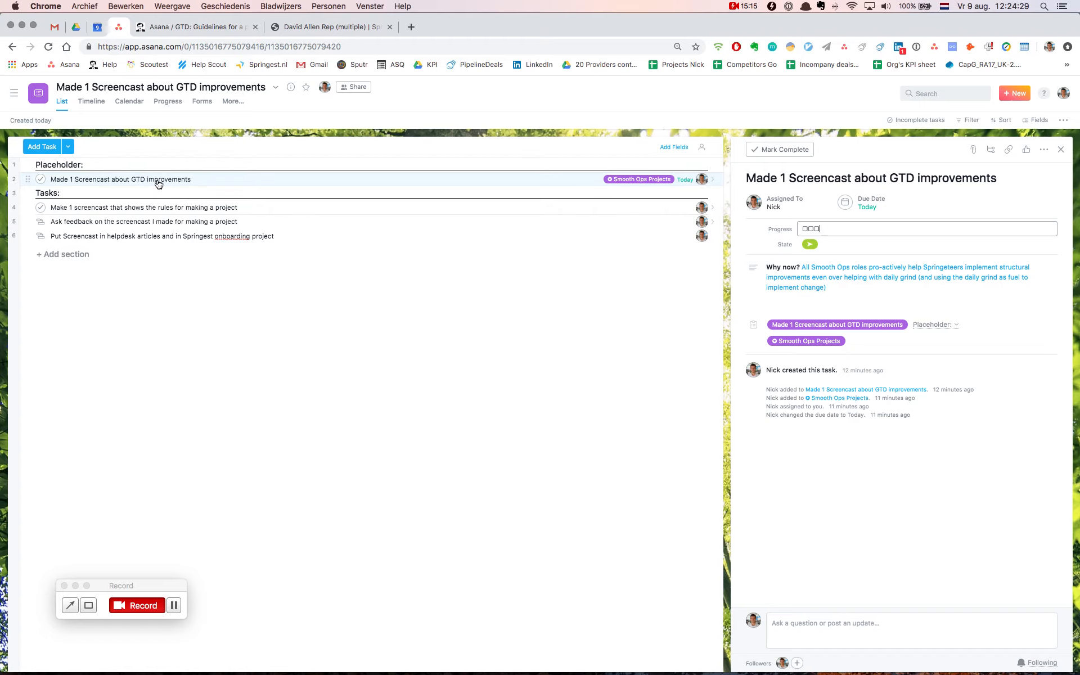
pyautogui.click(804, 342)
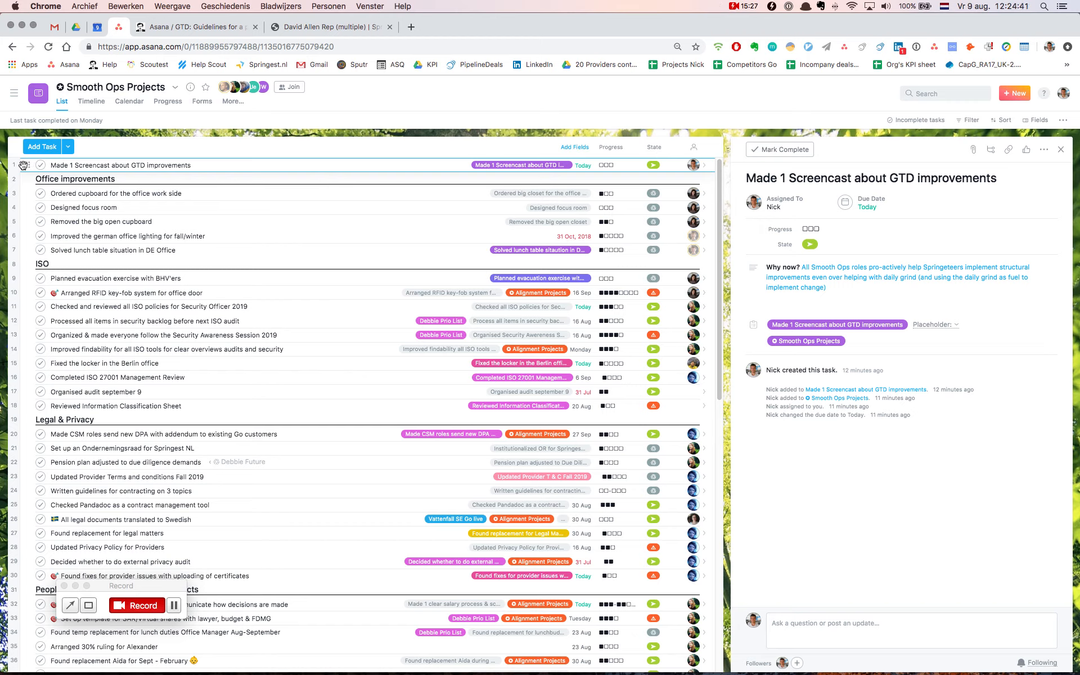
pyautogui.moveTo(23, 165); pyautogui.dragTo(213, 259)
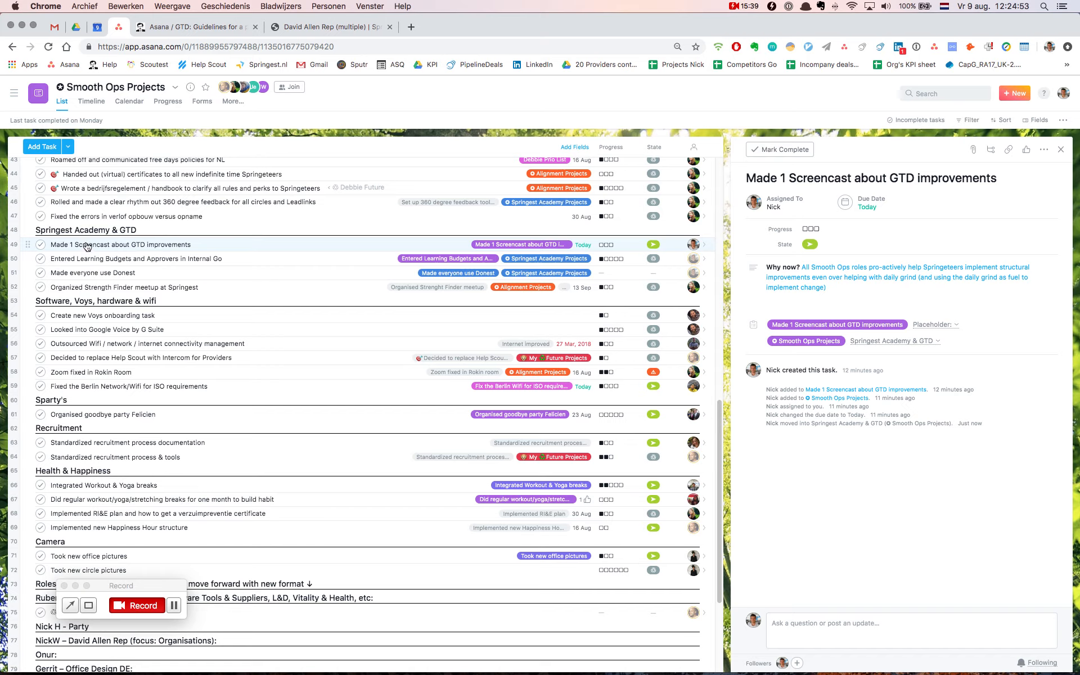
pyautogui.click(113, 245)
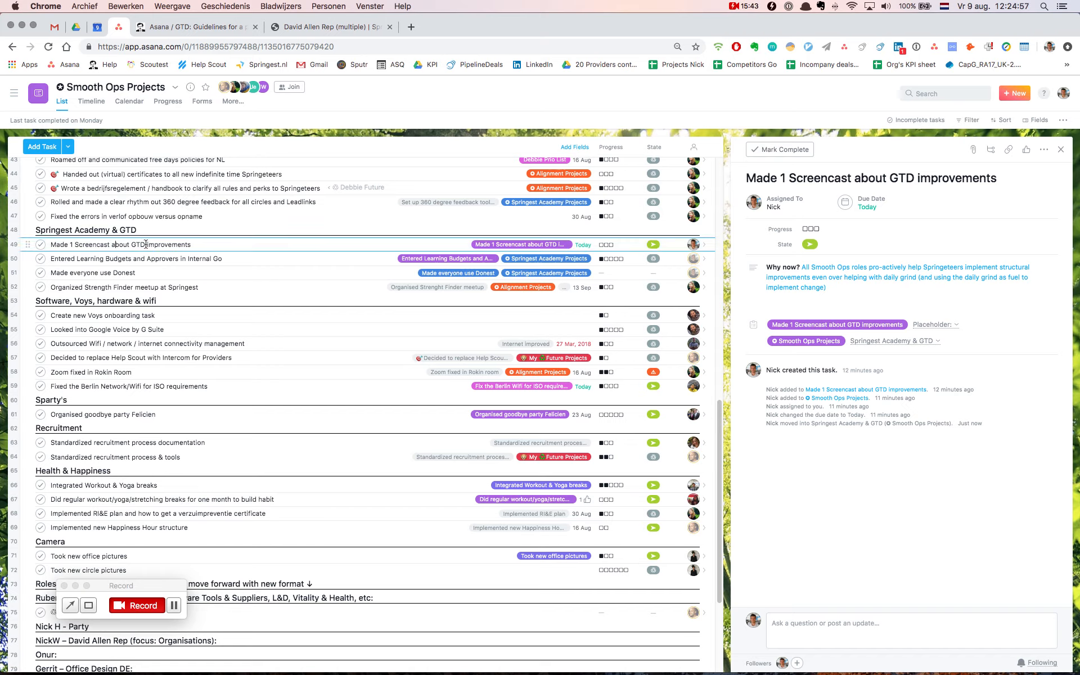
pyautogui.scroll(1, 146, 244)
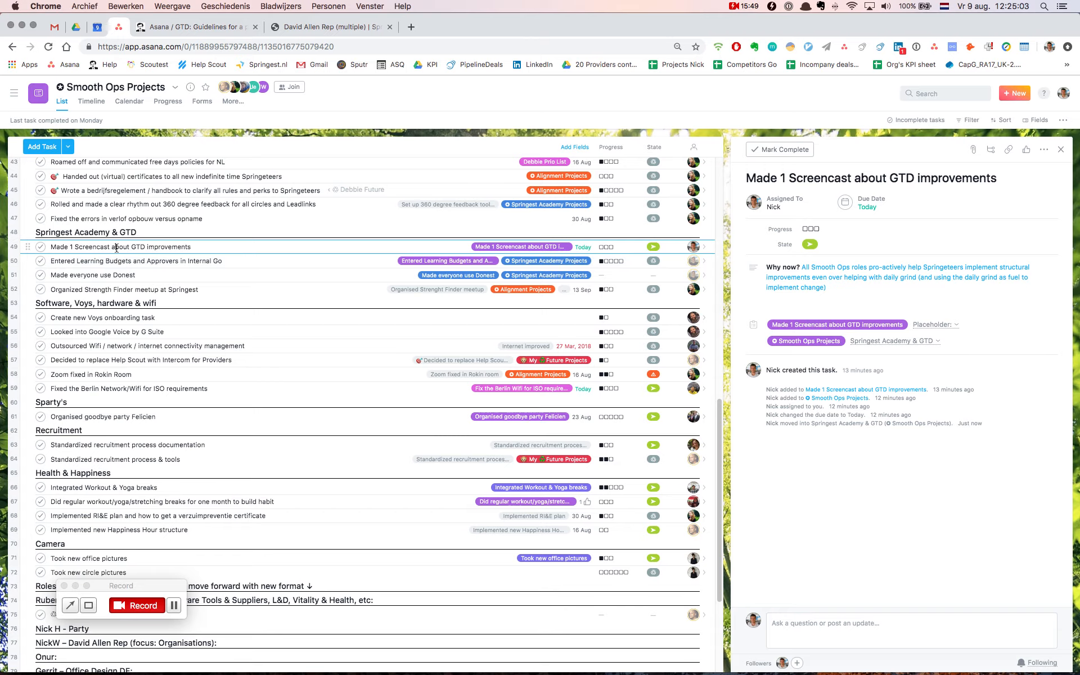
pyautogui.scroll(-1, 117, 248)
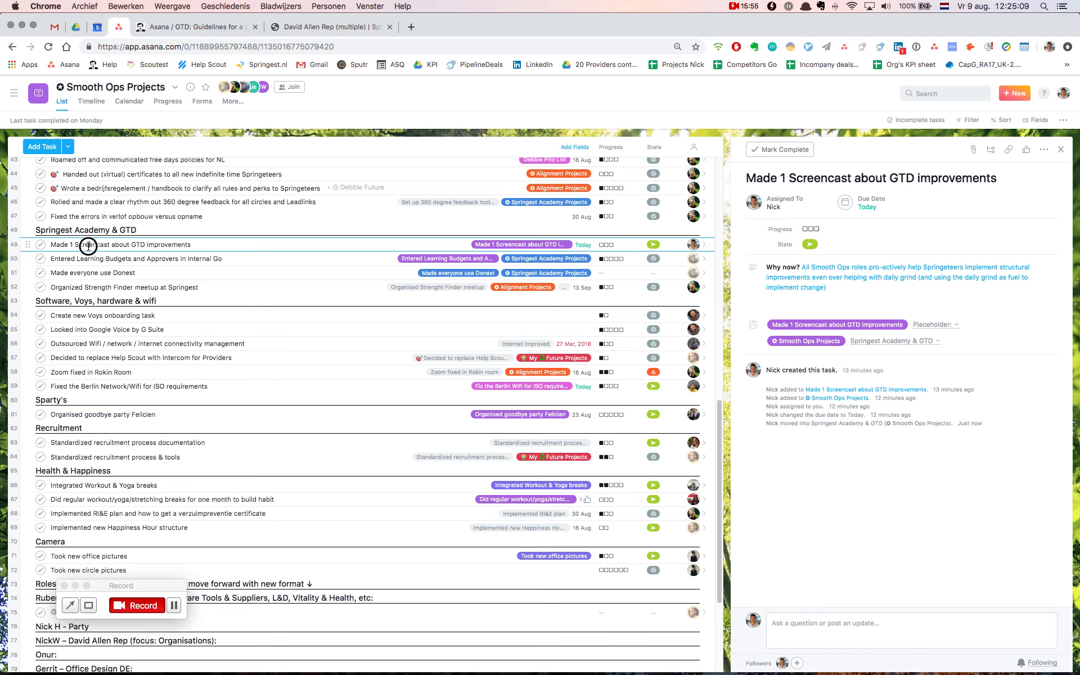
pyautogui.scroll(10, 88, 246)
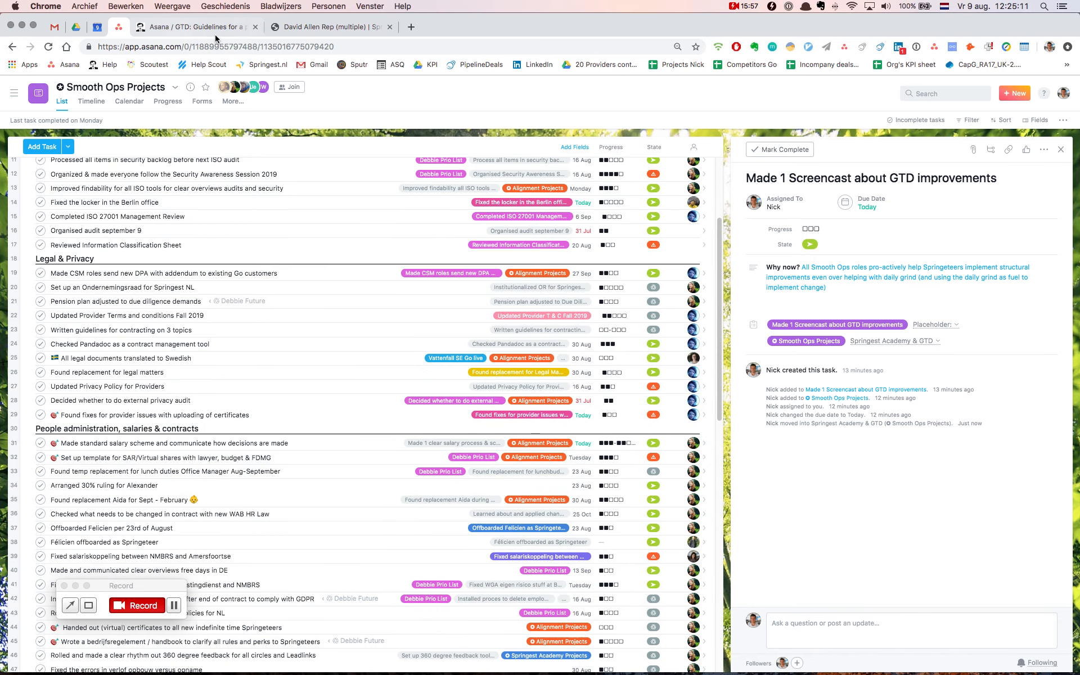
# Review the "Asana / GTD: Guidelines for a proper project set-up" article, including its Other Holacracy projects requirements, and return to the Asana project overview
pyautogui.click(212, 30)
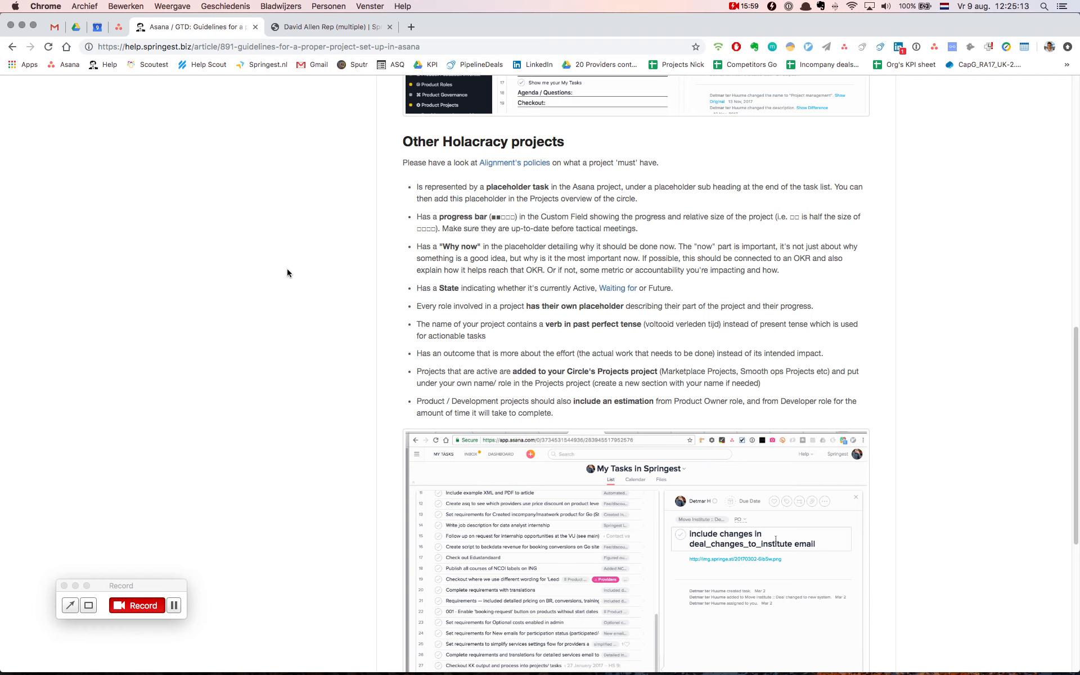
pyautogui.scroll(12, 287, 268)
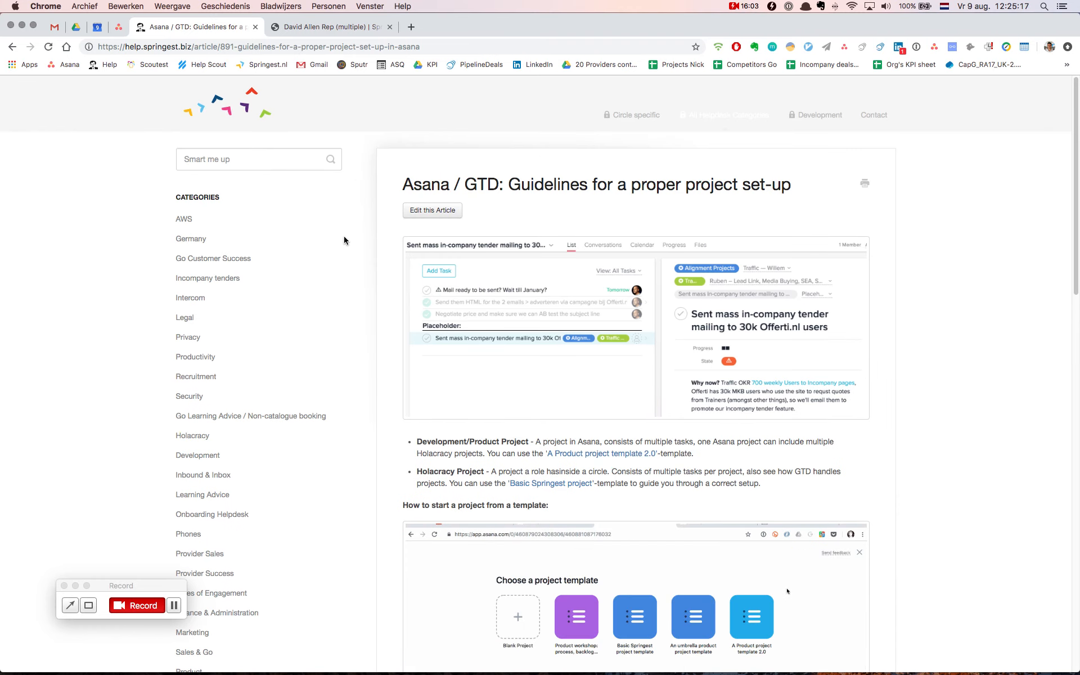
pyautogui.scroll(-3, 325, 294)
pyautogui.scroll(3, 139, 340)
pyautogui.scroll(-1, 378, 238)
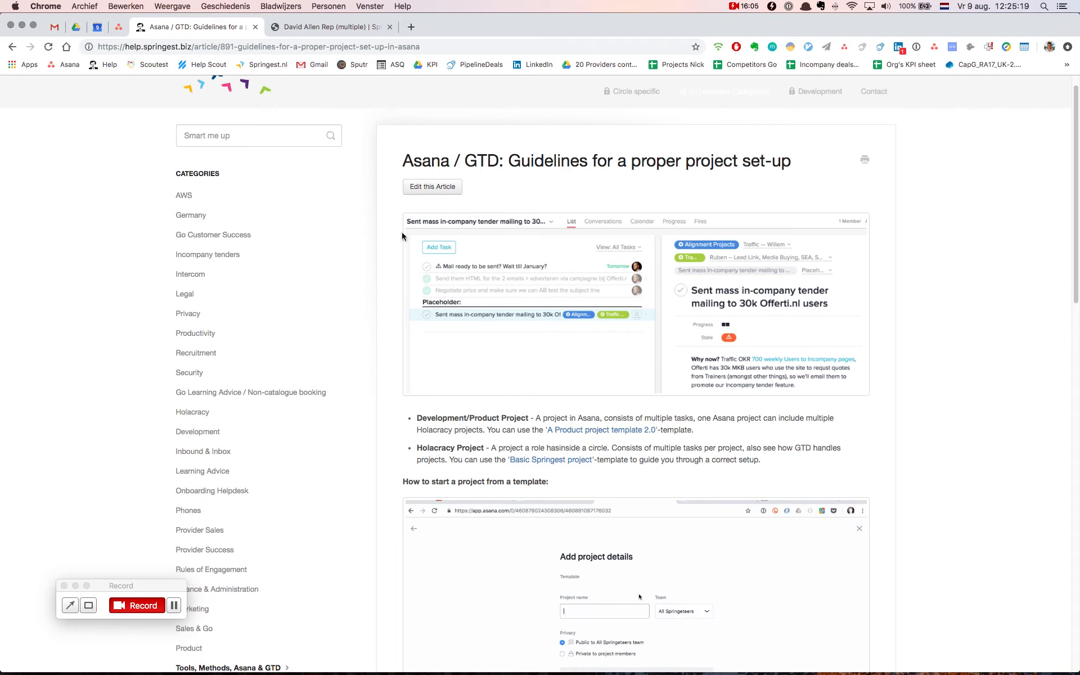
pyautogui.scroll(1, 466, 196)
pyautogui.moveTo(436, 157); pyautogui.dragTo(498, 162)
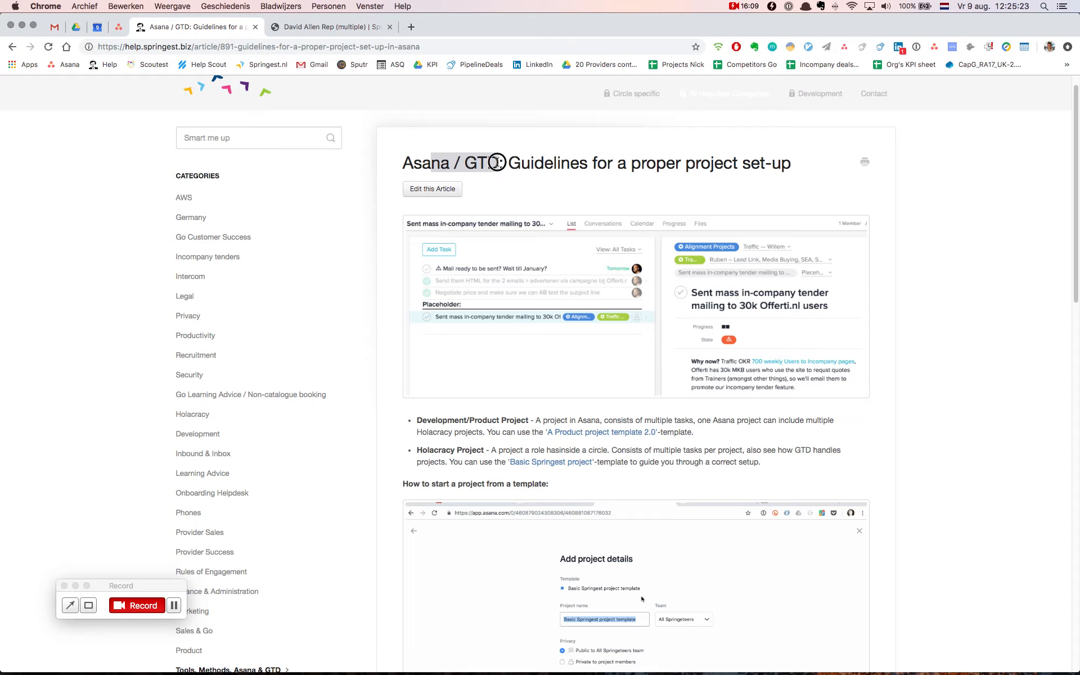
pyautogui.click(501, 162)
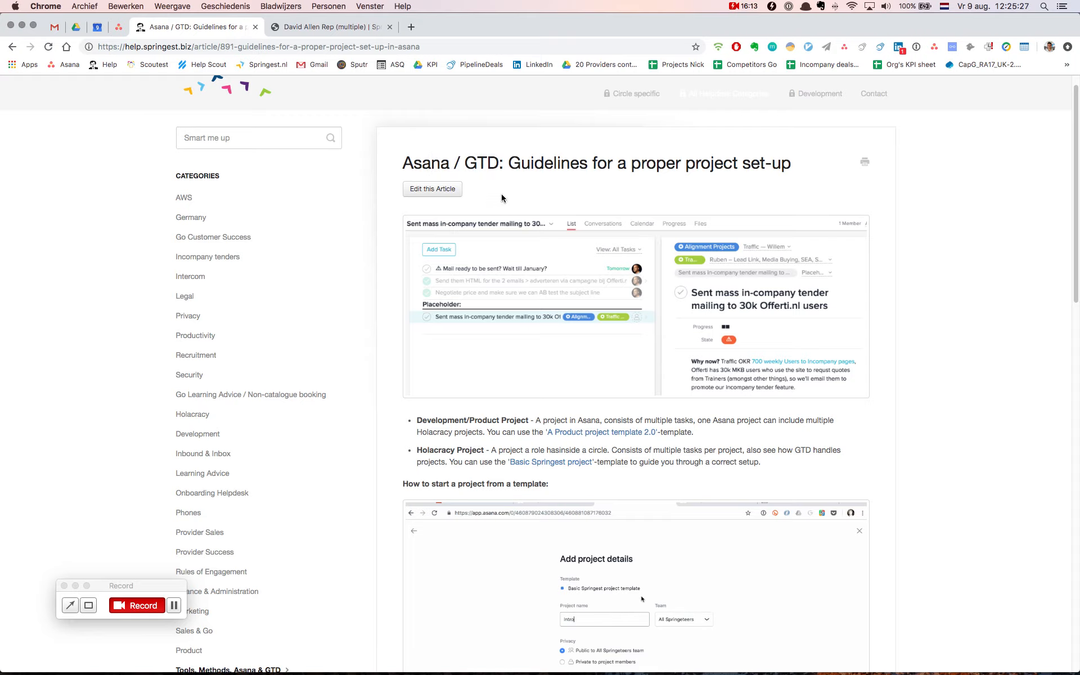
pyautogui.scroll(-15, 548, 351)
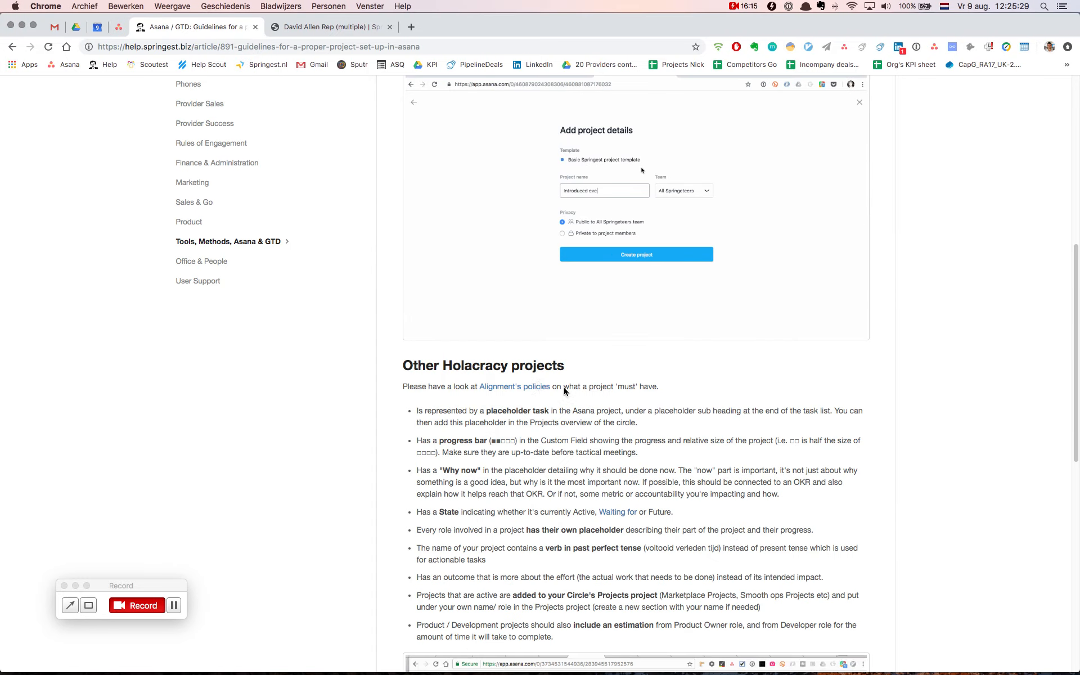
pyautogui.scroll(20, 486, 346)
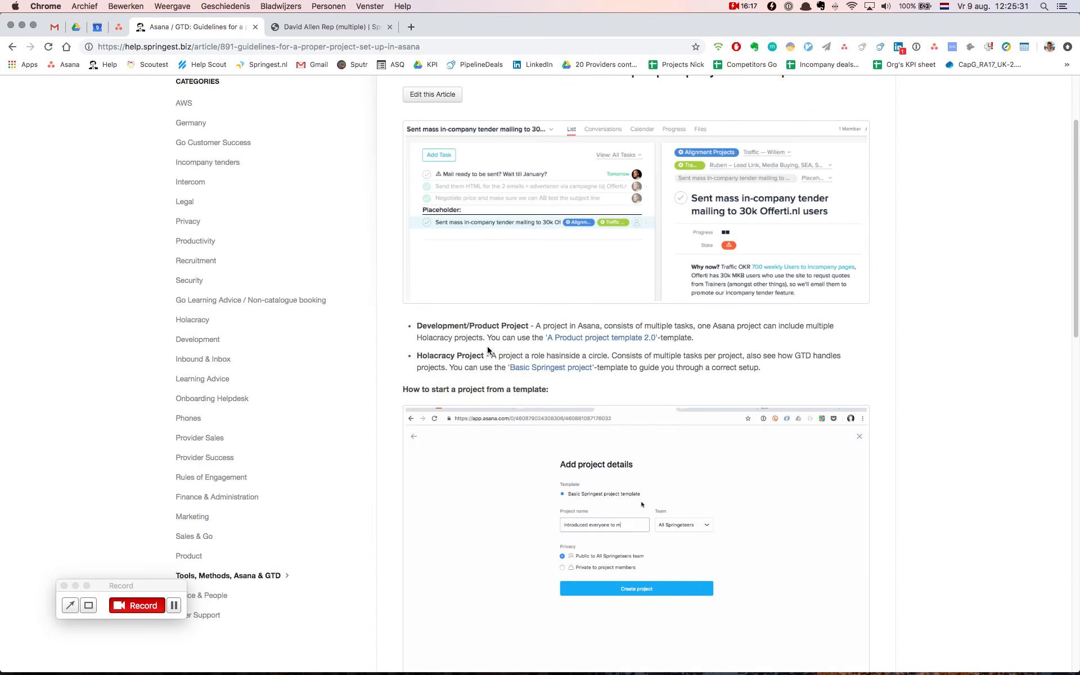
pyautogui.scroll(-15, 491, 350)
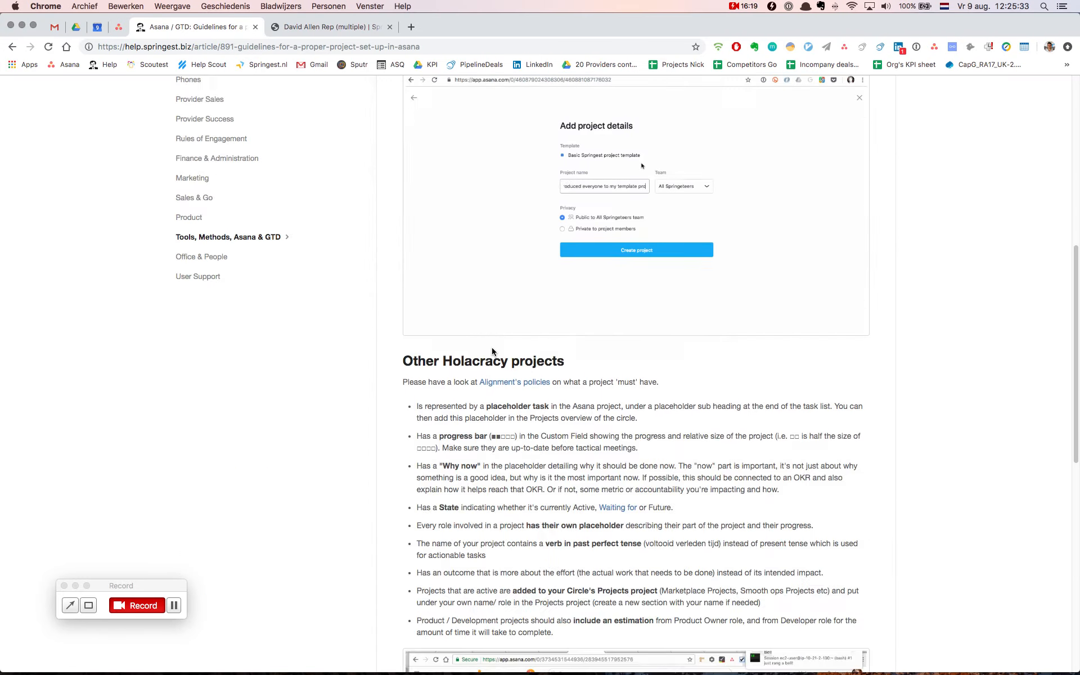
pyautogui.scroll(-4, 501, 347)
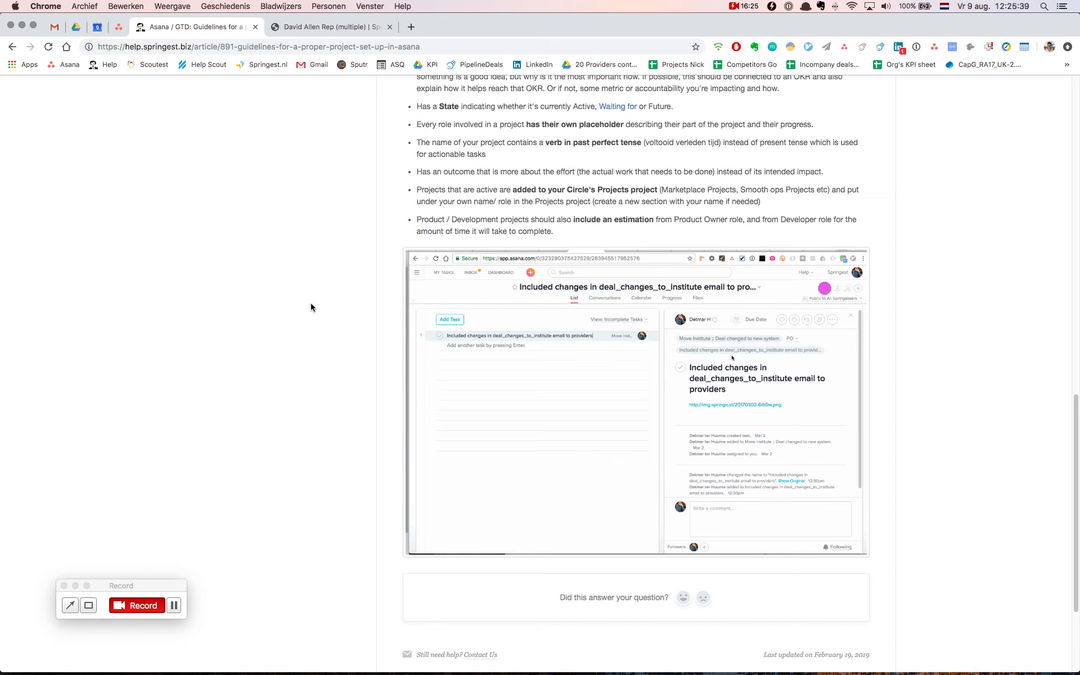
pyautogui.scroll(1, 310, 307)
pyautogui.scroll(10, 310, 307)
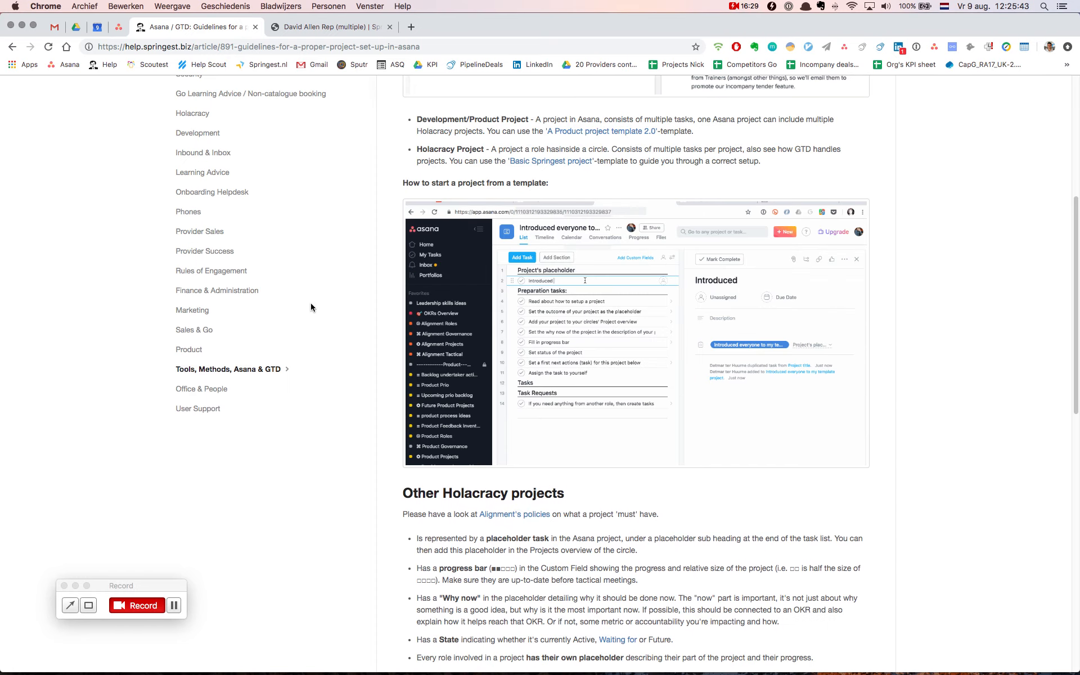
pyautogui.scroll(2, 310, 307)
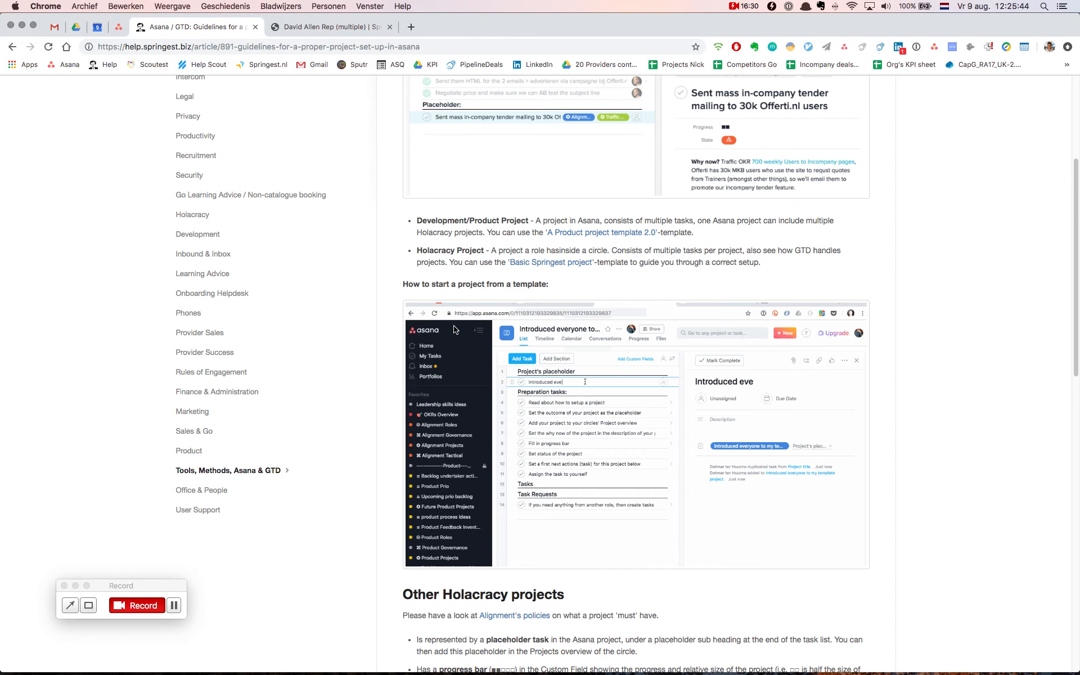
pyautogui.click(119, 29)
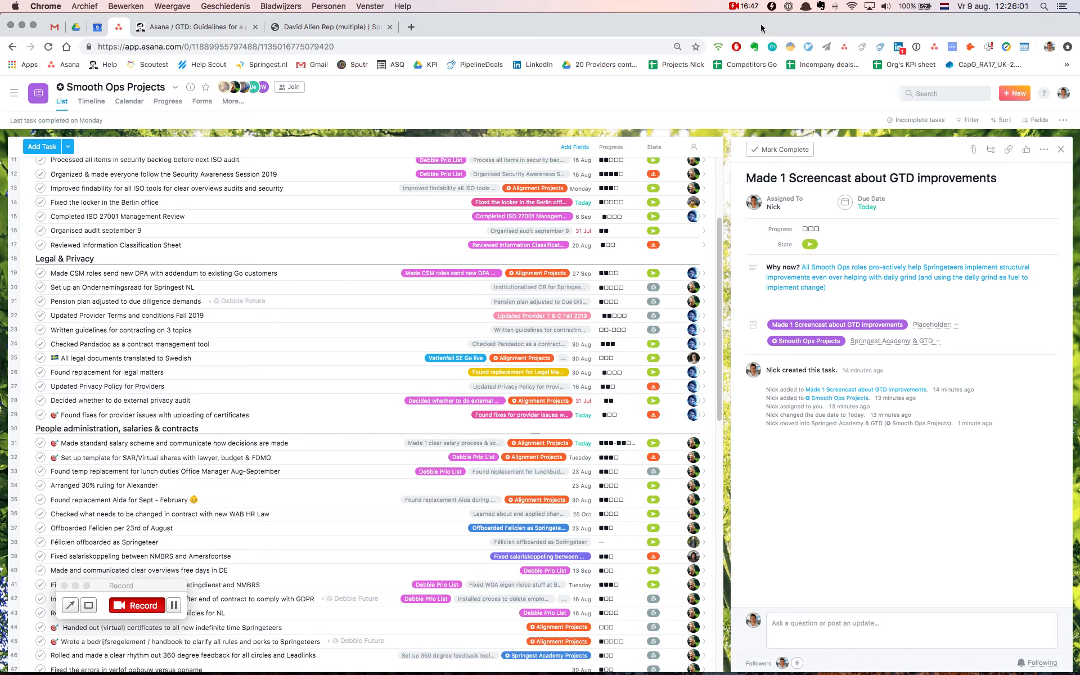
pyautogui.click(746, 6)
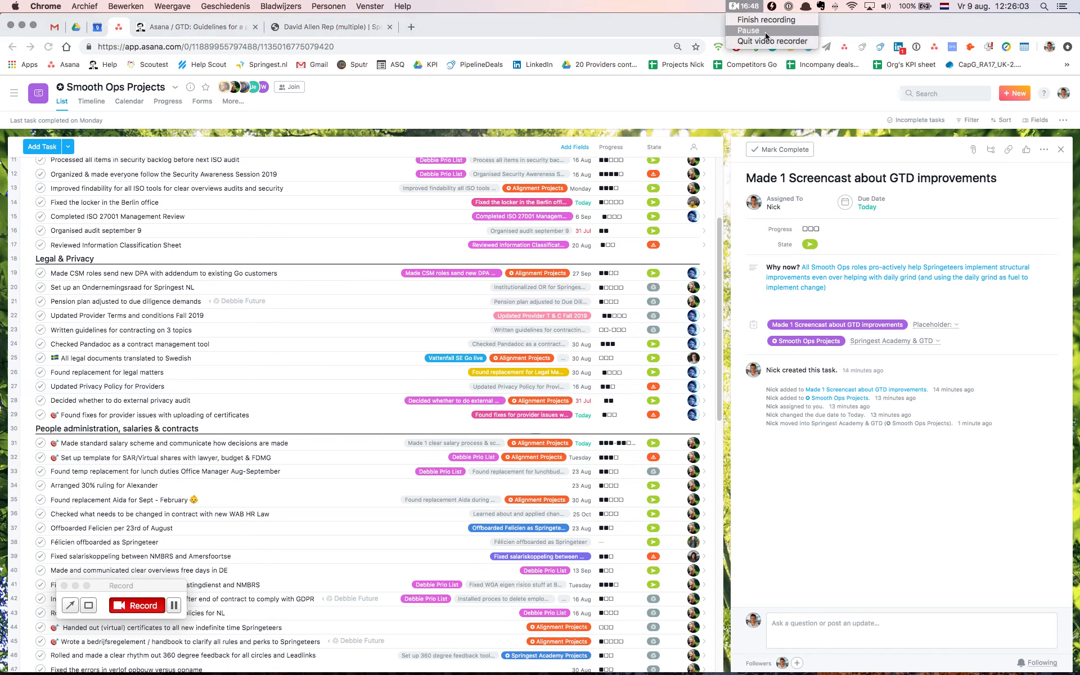